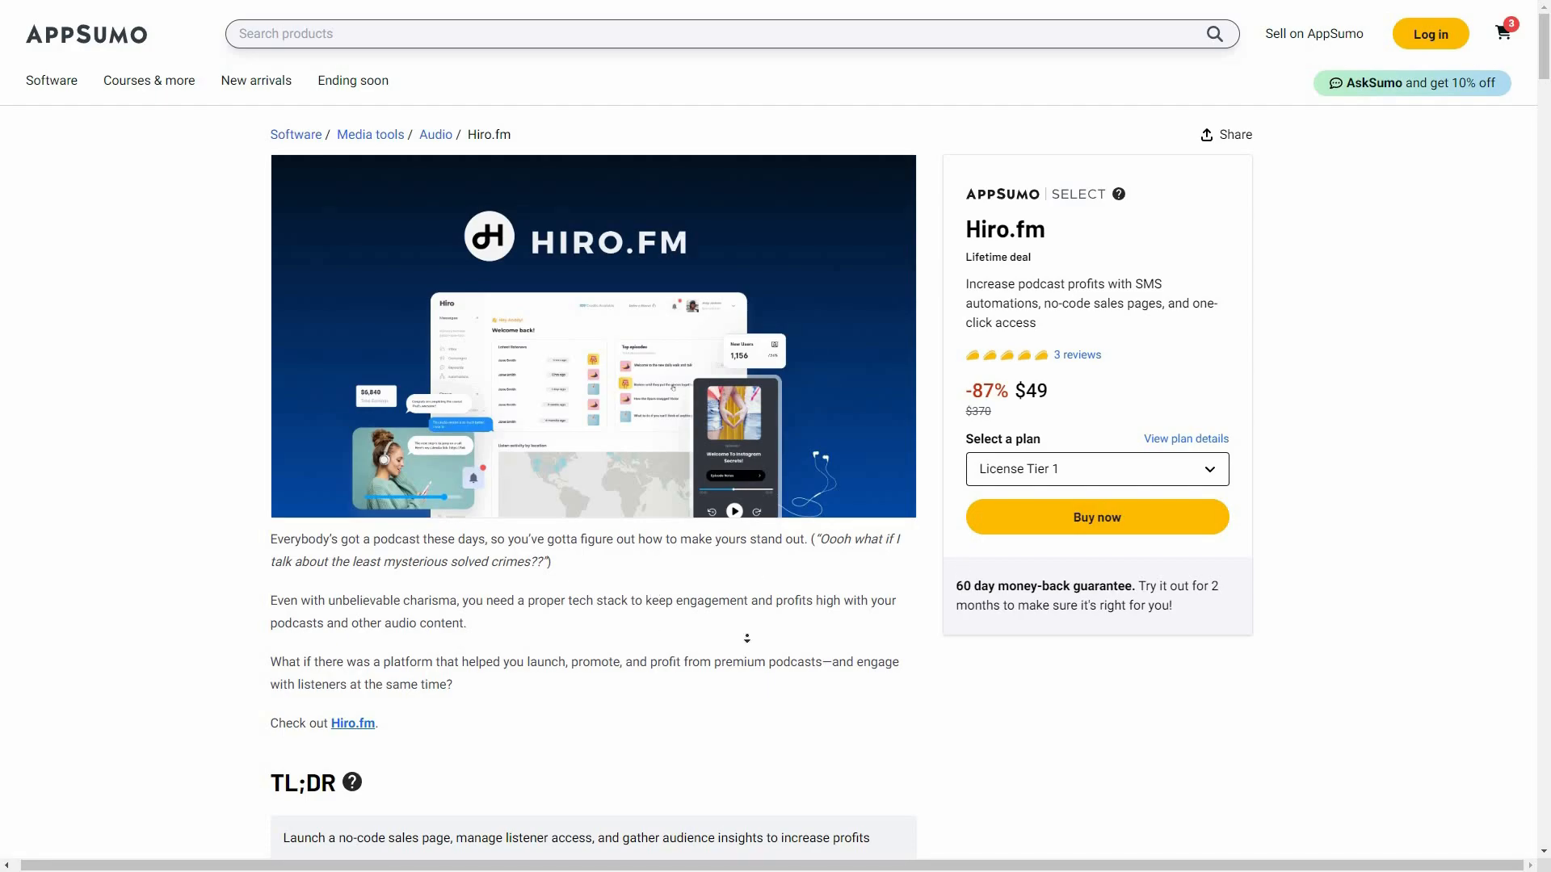
Step: Review Hiro.fm's lifetime deal overview and license plans on AppSumo, and the feature descriptions on the product's website
scroll(756, 585, "down", 10)
scroll(713, 686, "down", 20)
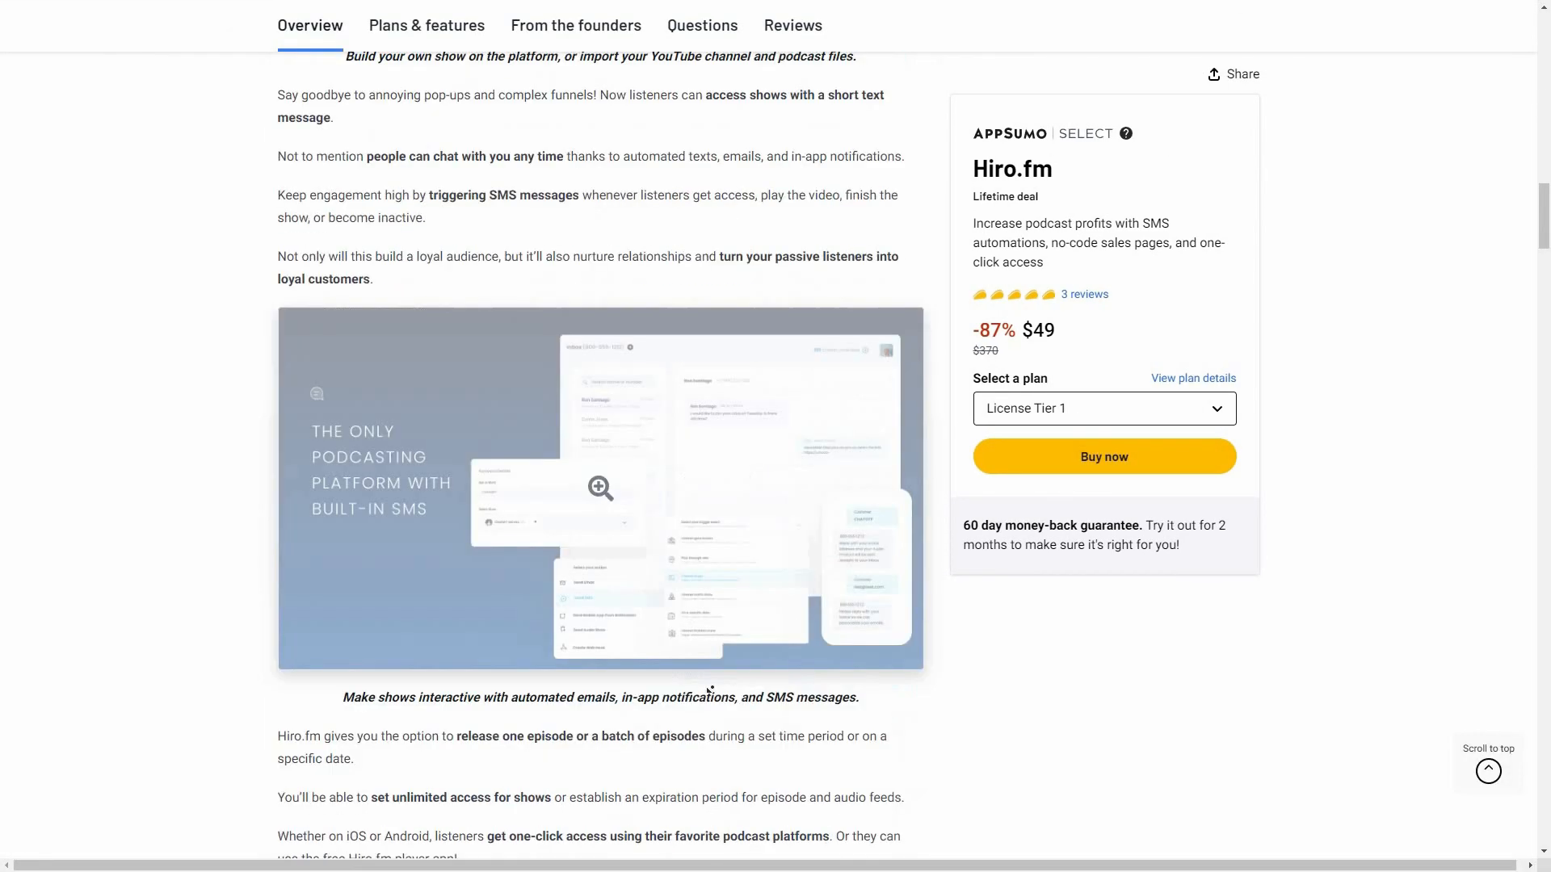
scroll(702, 527, "down", 6)
scroll(374, 329, "up", 1)
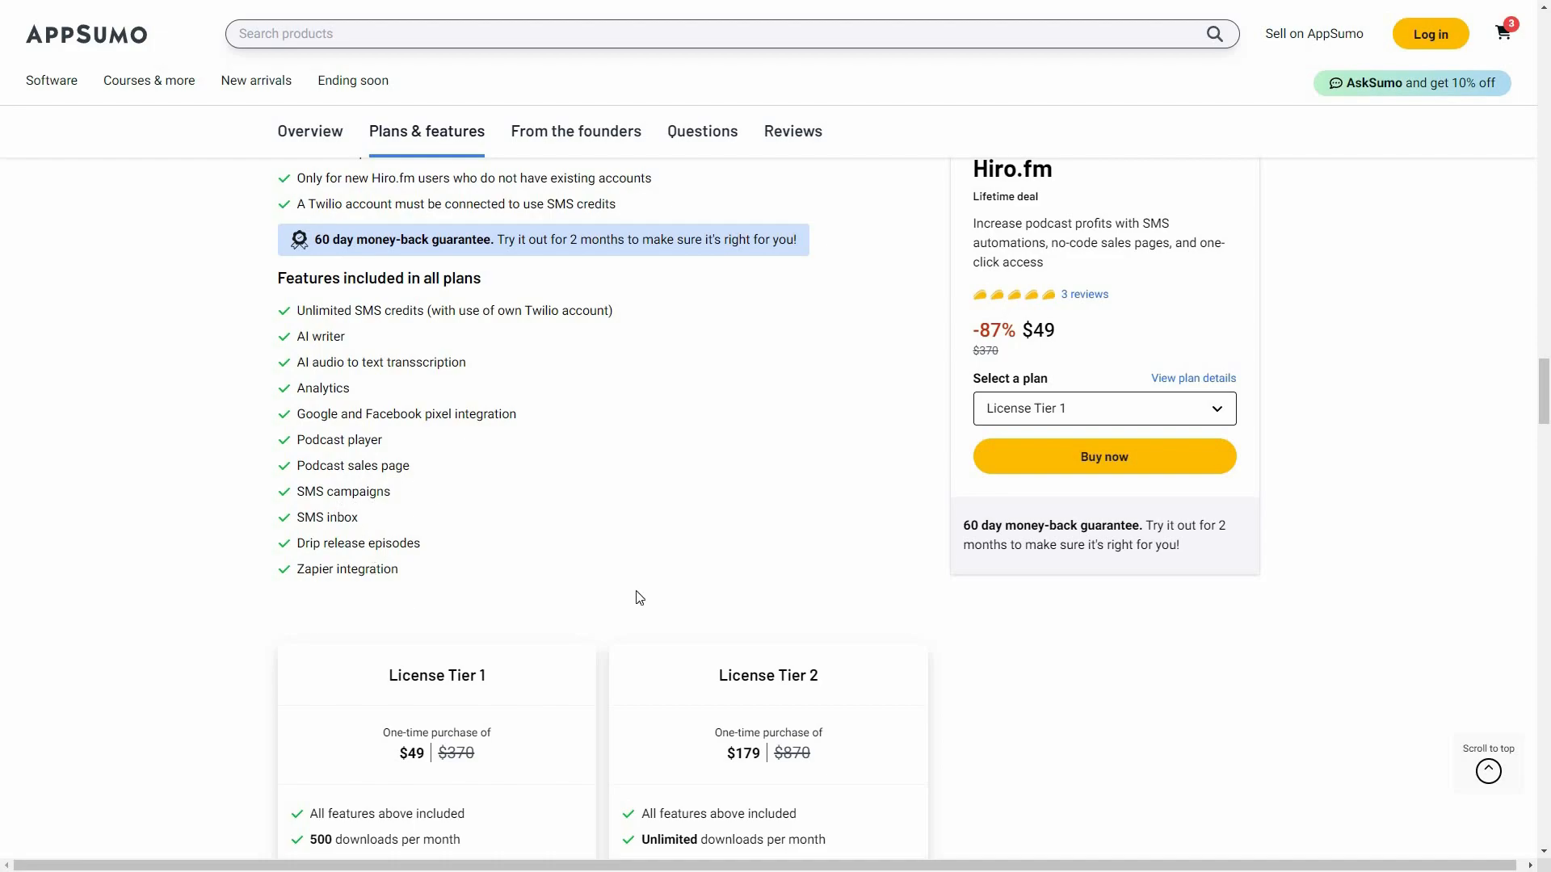
scroll(640, 597, "down", 4)
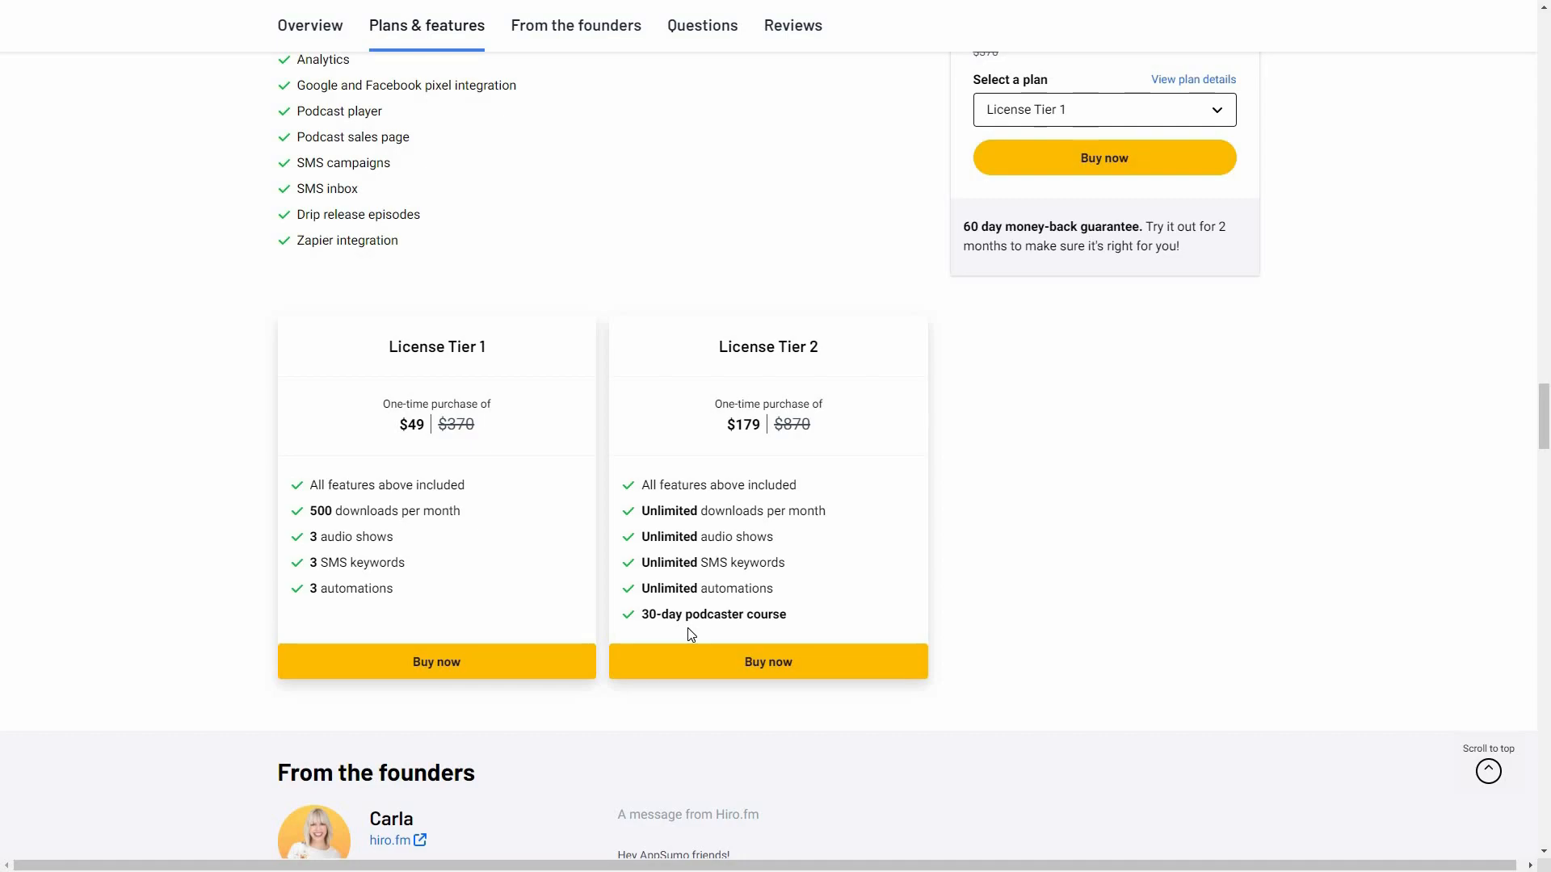
scroll(960, 635, "up", 10)
scroll(960, 634, "up", 10)
scroll(960, 634, "up", 10)
scroll(959, 634, "up", 1)
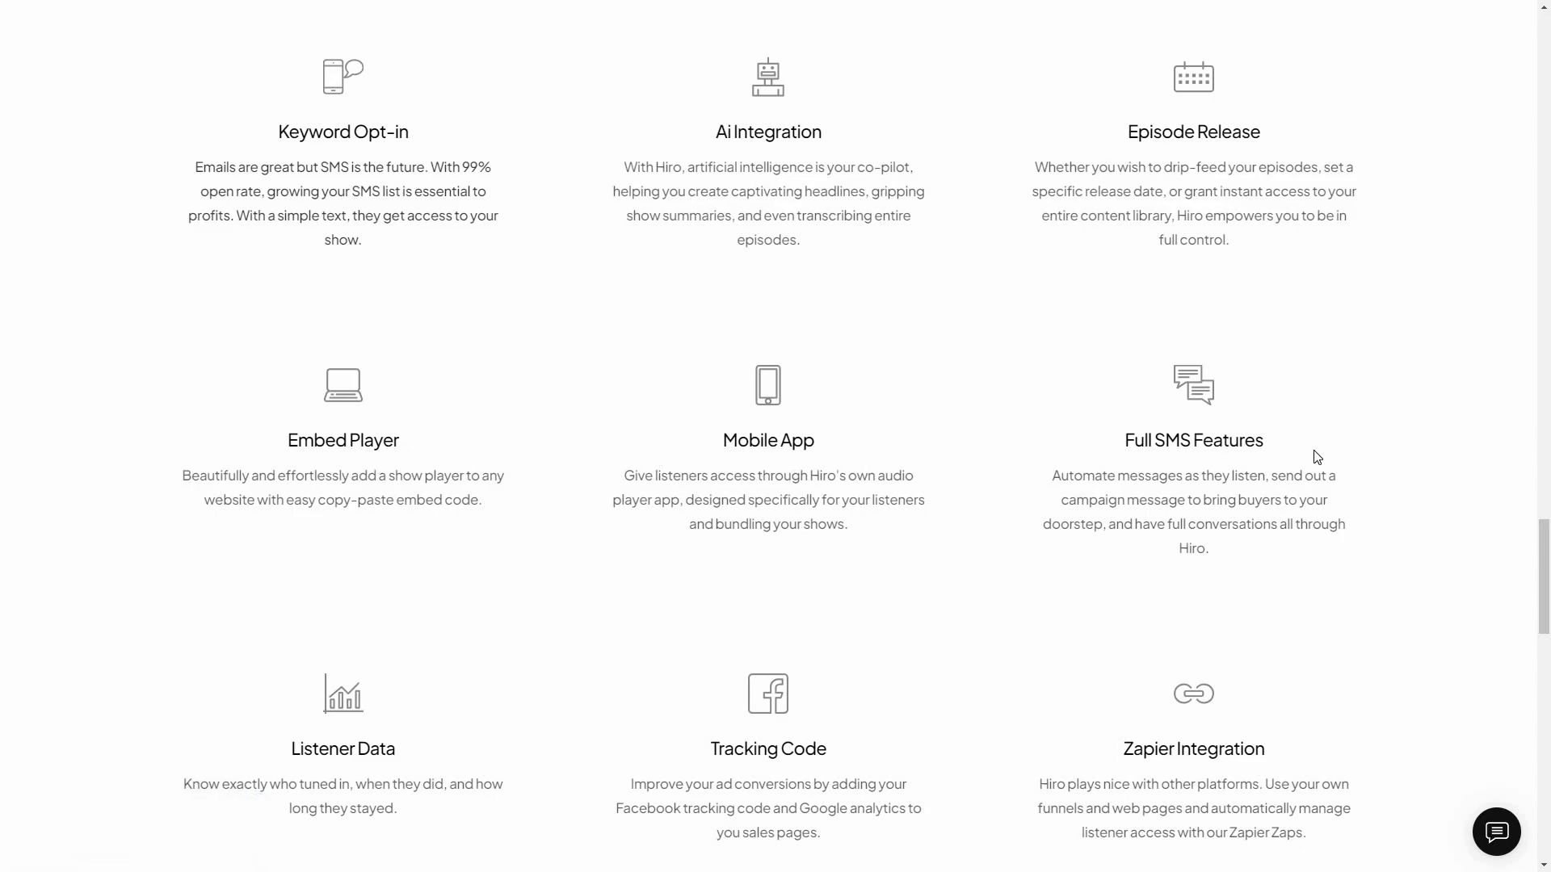
scroll(444, 623, "down", 2)
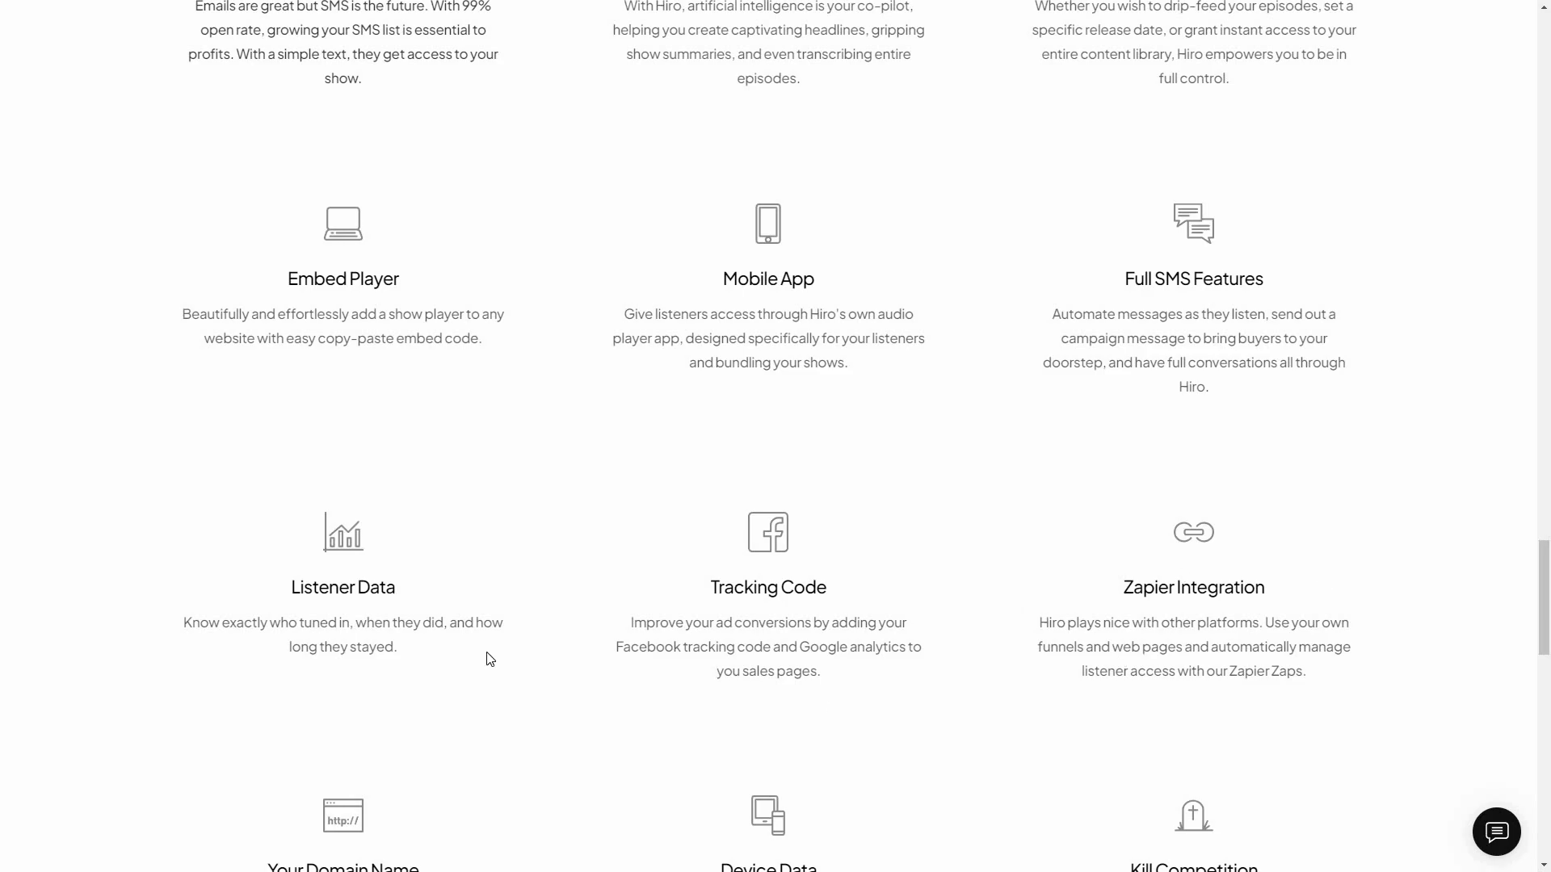
scroll(1252, 717, "down", 4)
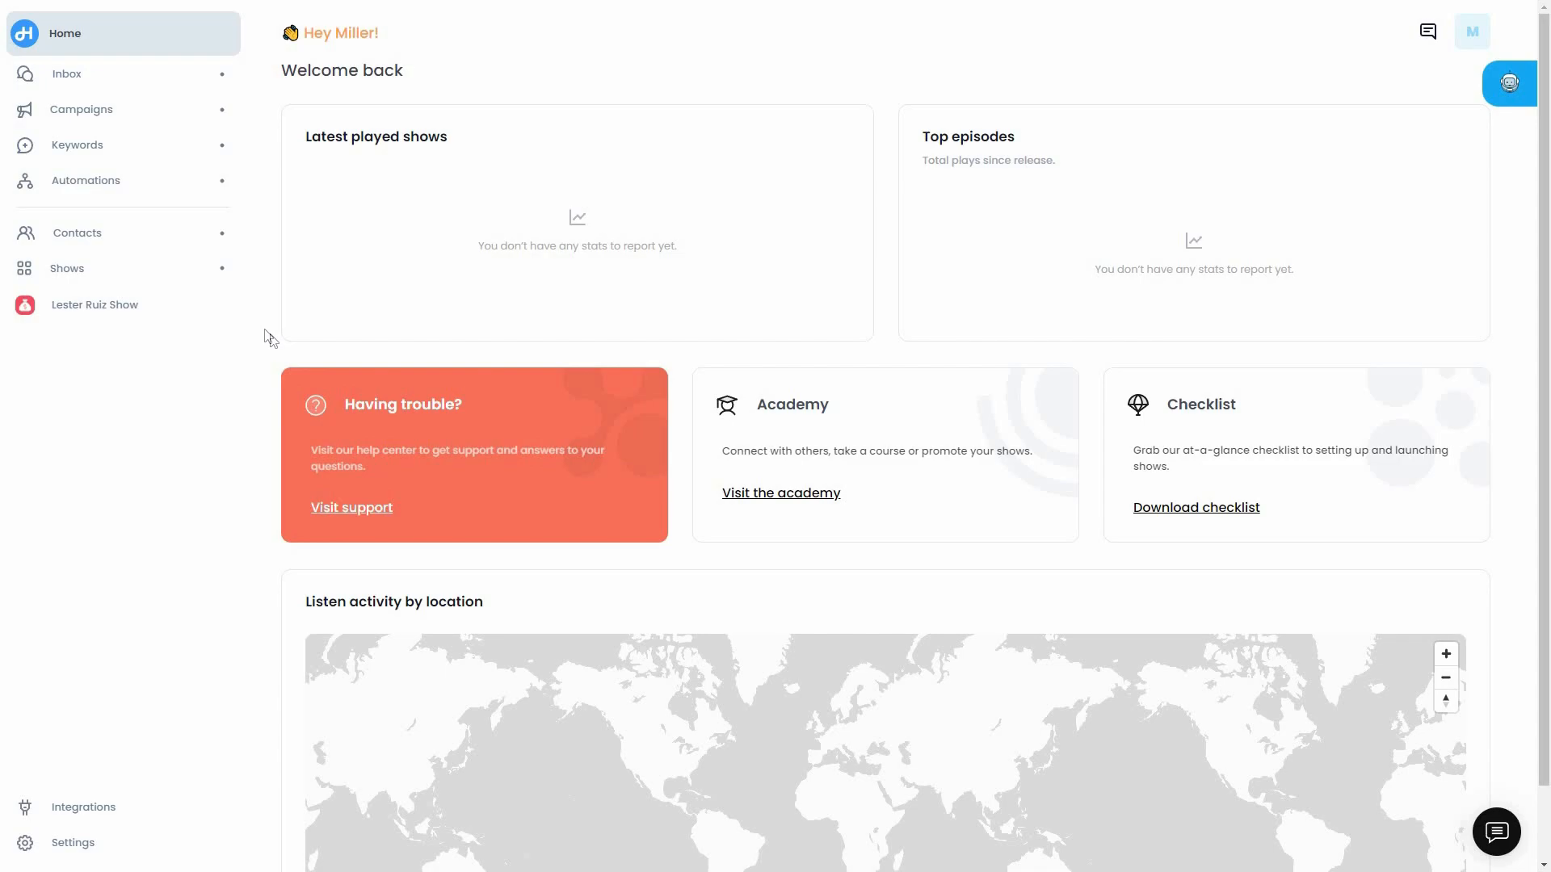
Step: Check the existing show's options in the Shows list and start creating a new show
left_click(68, 277)
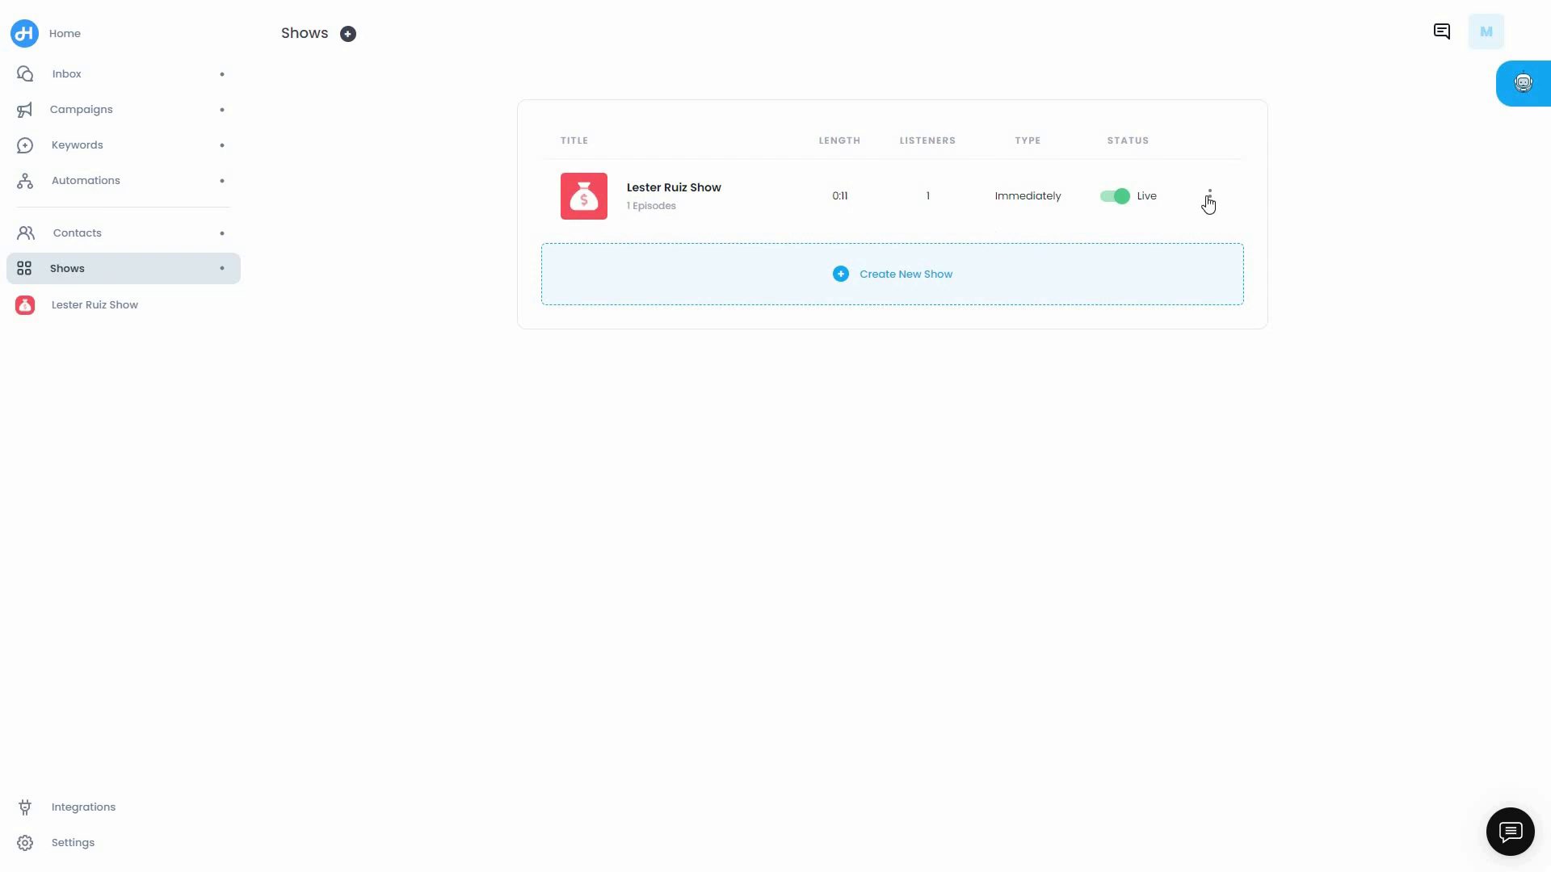
left_click(1209, 198)
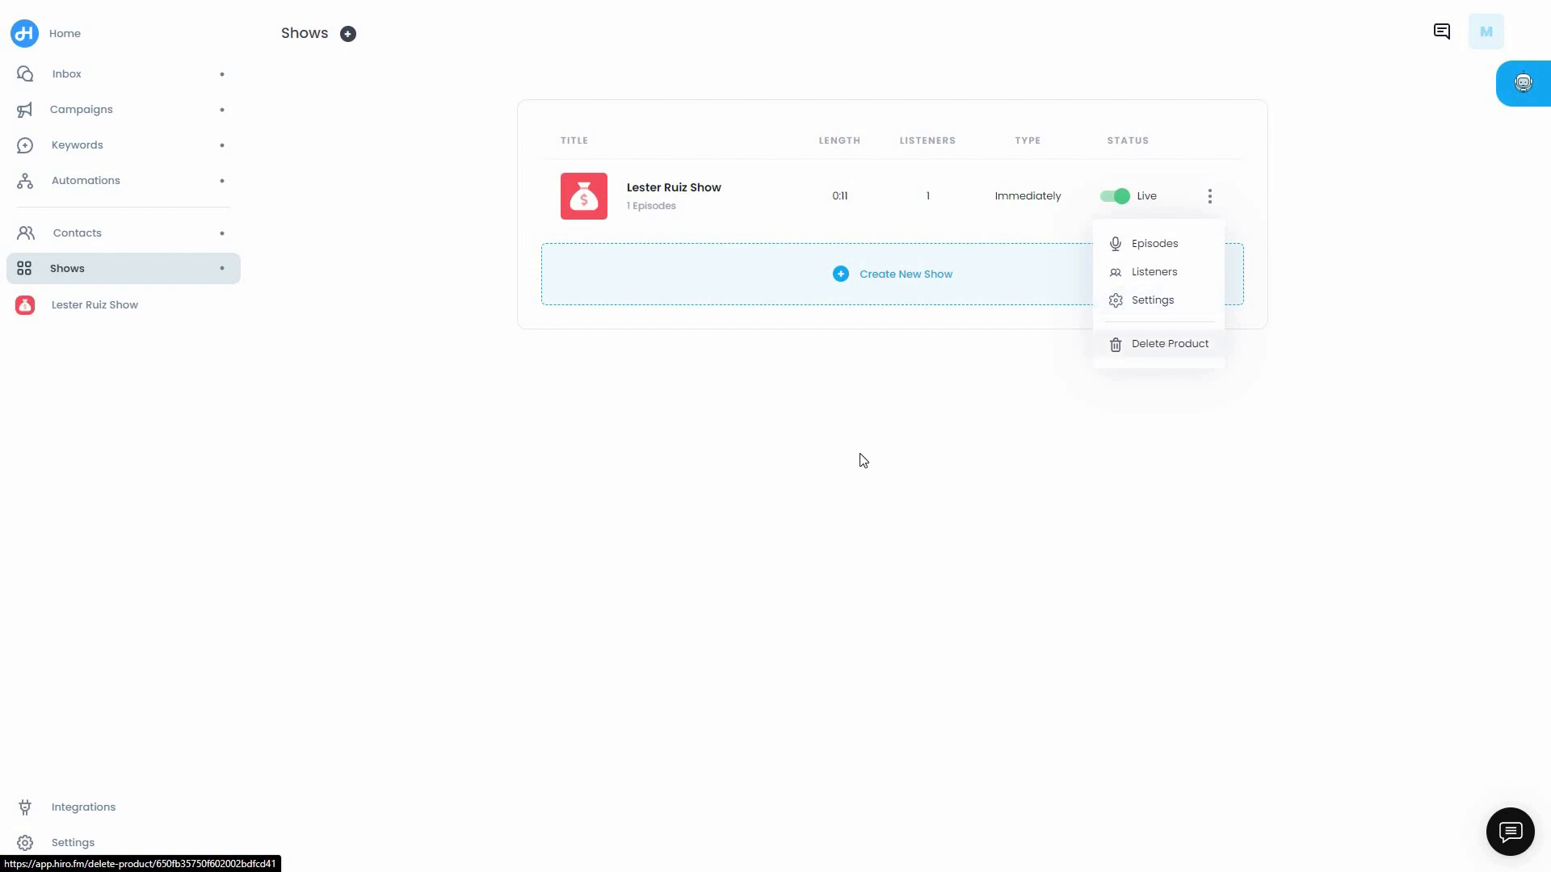
left_click(619, 434)
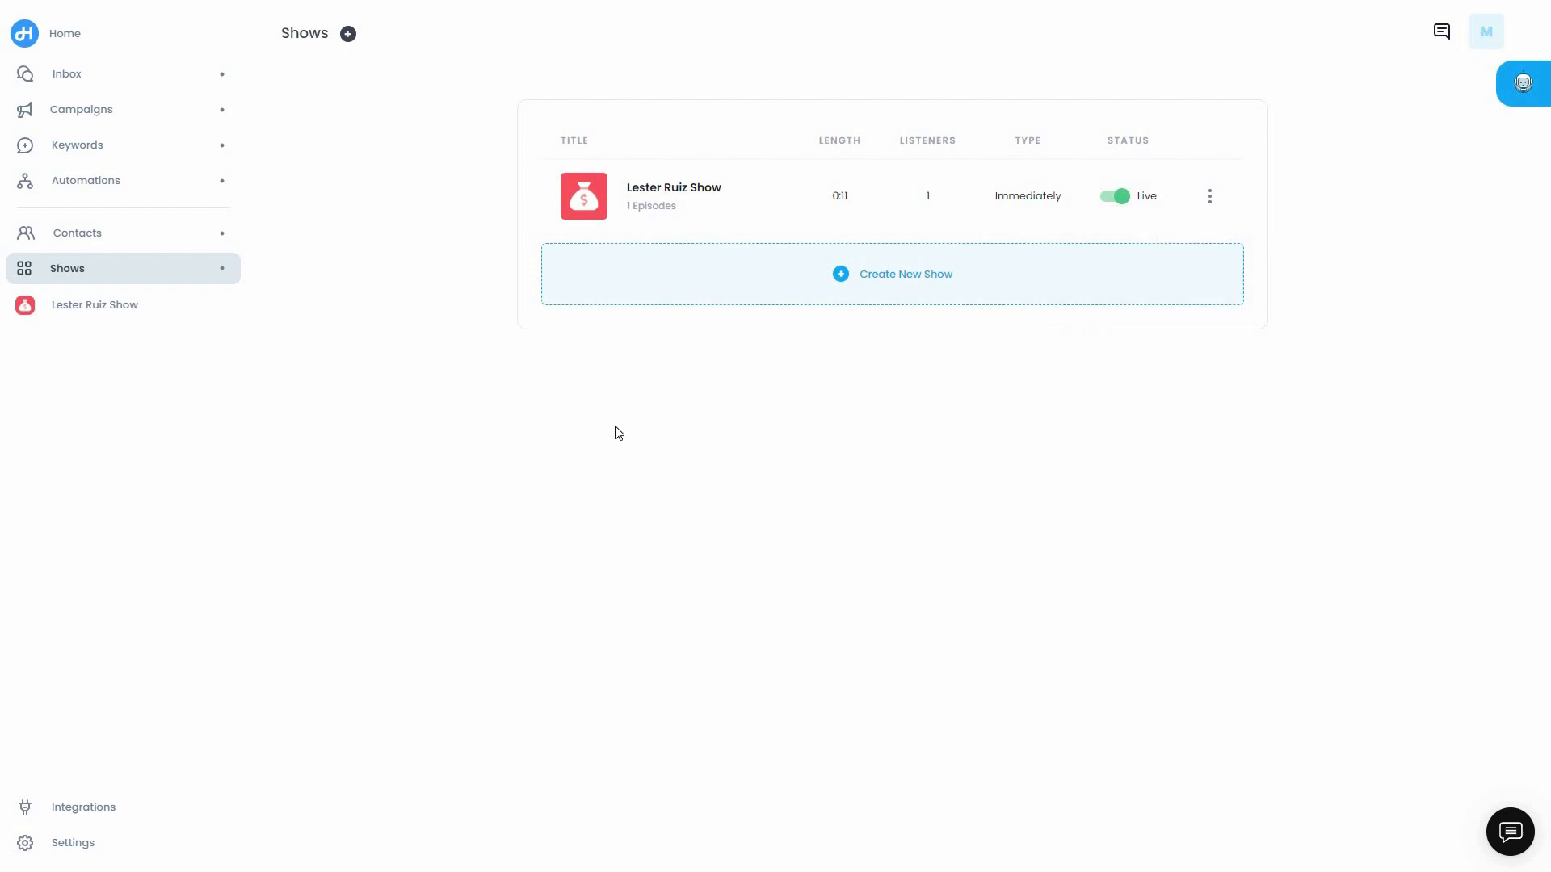
left_click(905, 284)
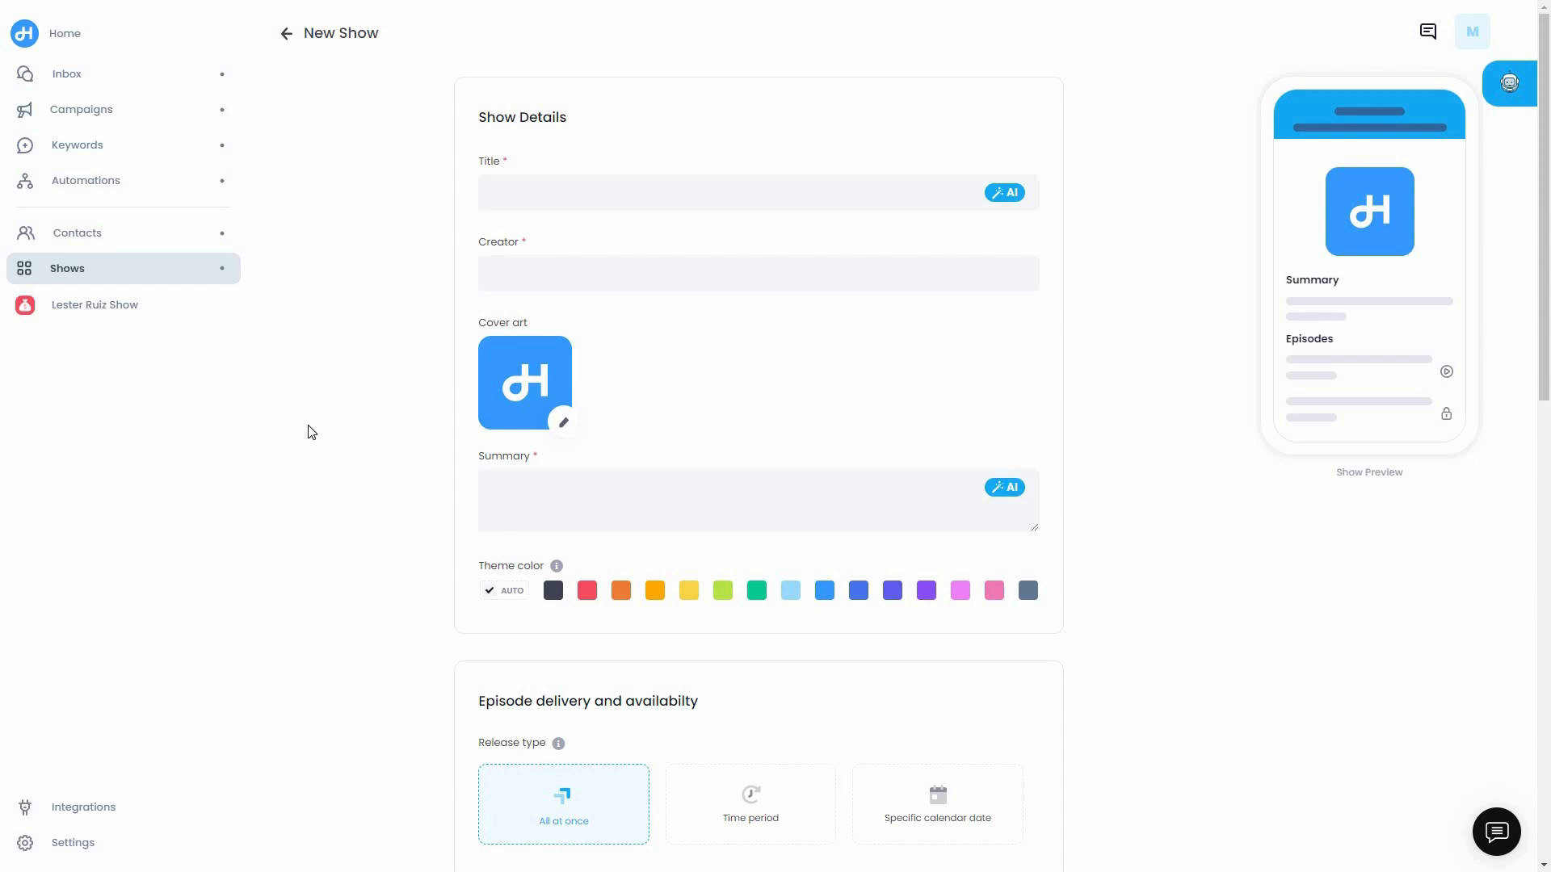
left_click(223, 272)
Step: Give the show the AI-suggested title "Unleashing Online Success" and enter the creator's name
left_click(584, 192)
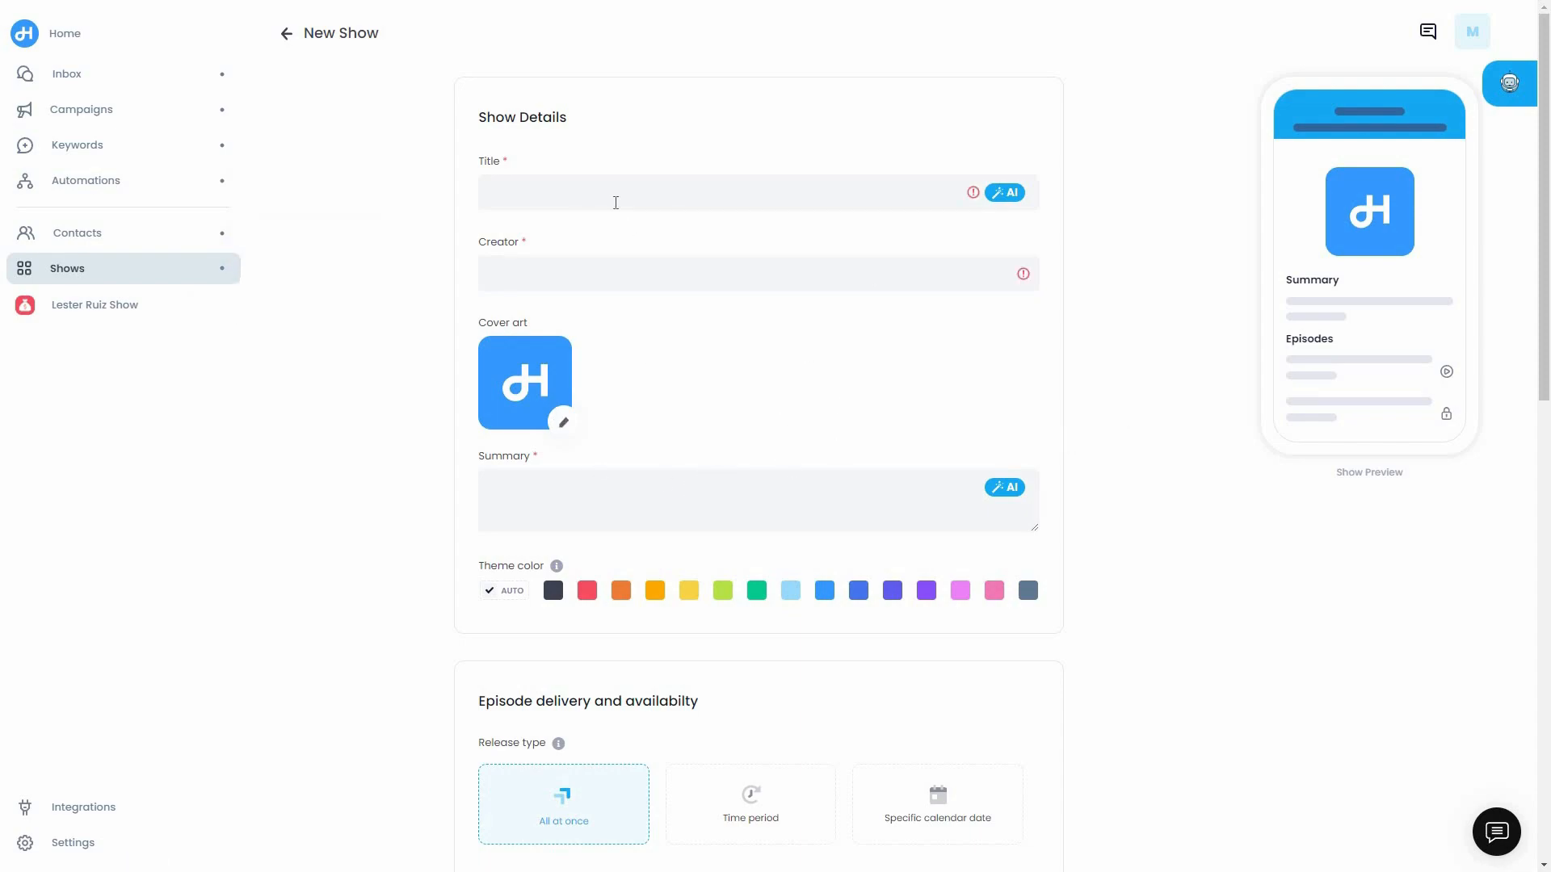
left_click(1015, 202)
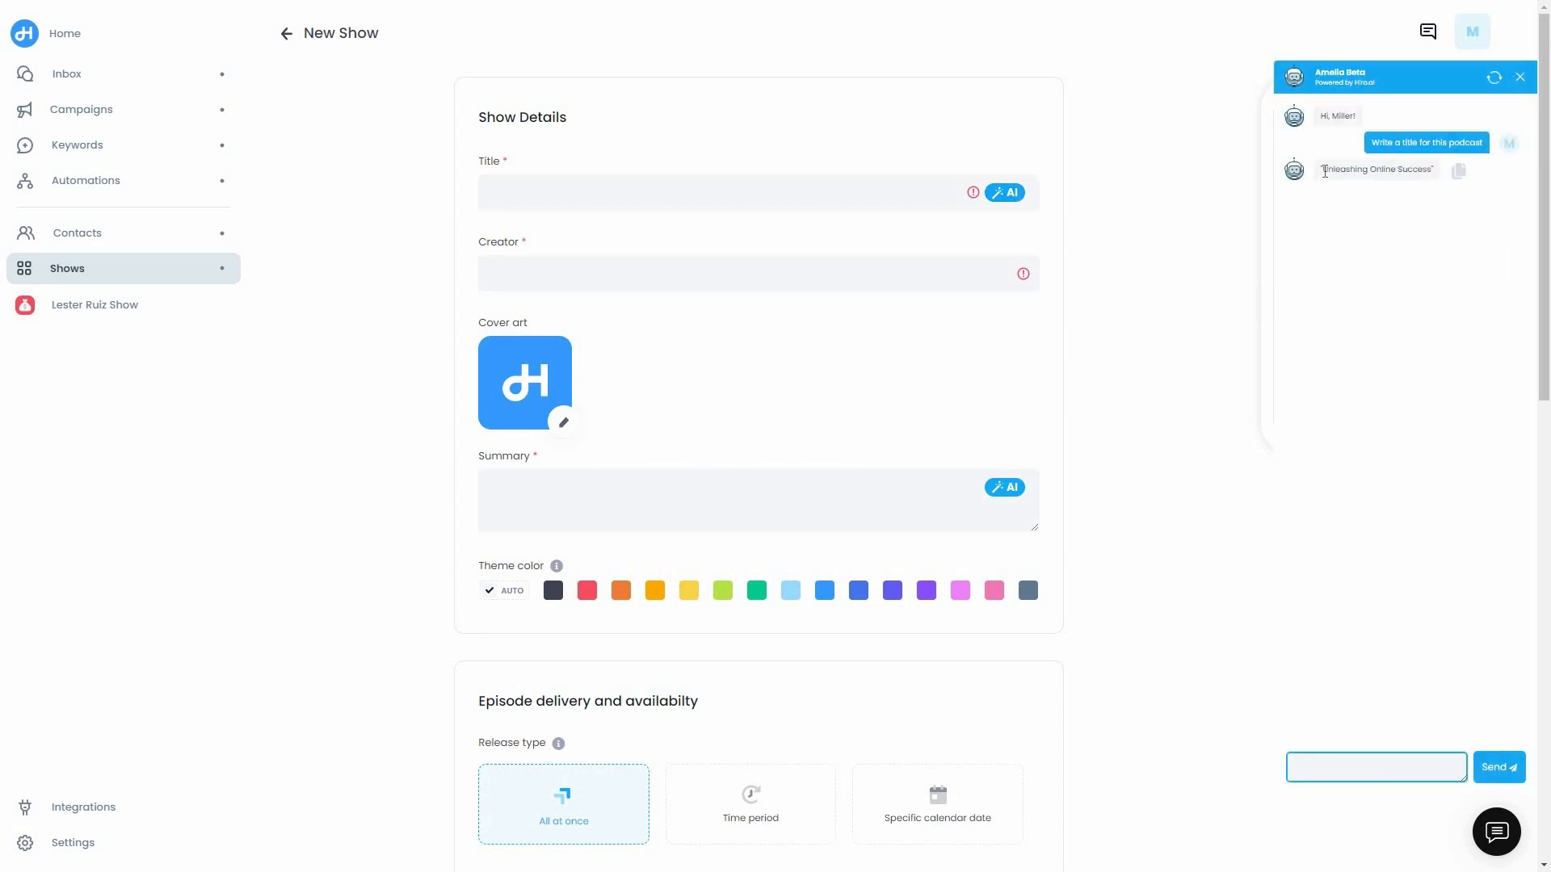
left_click_drag(1321, 170, 1435, 172)
left_click(1459, 172)
left_click(598, 196)
key("ctrl+v")
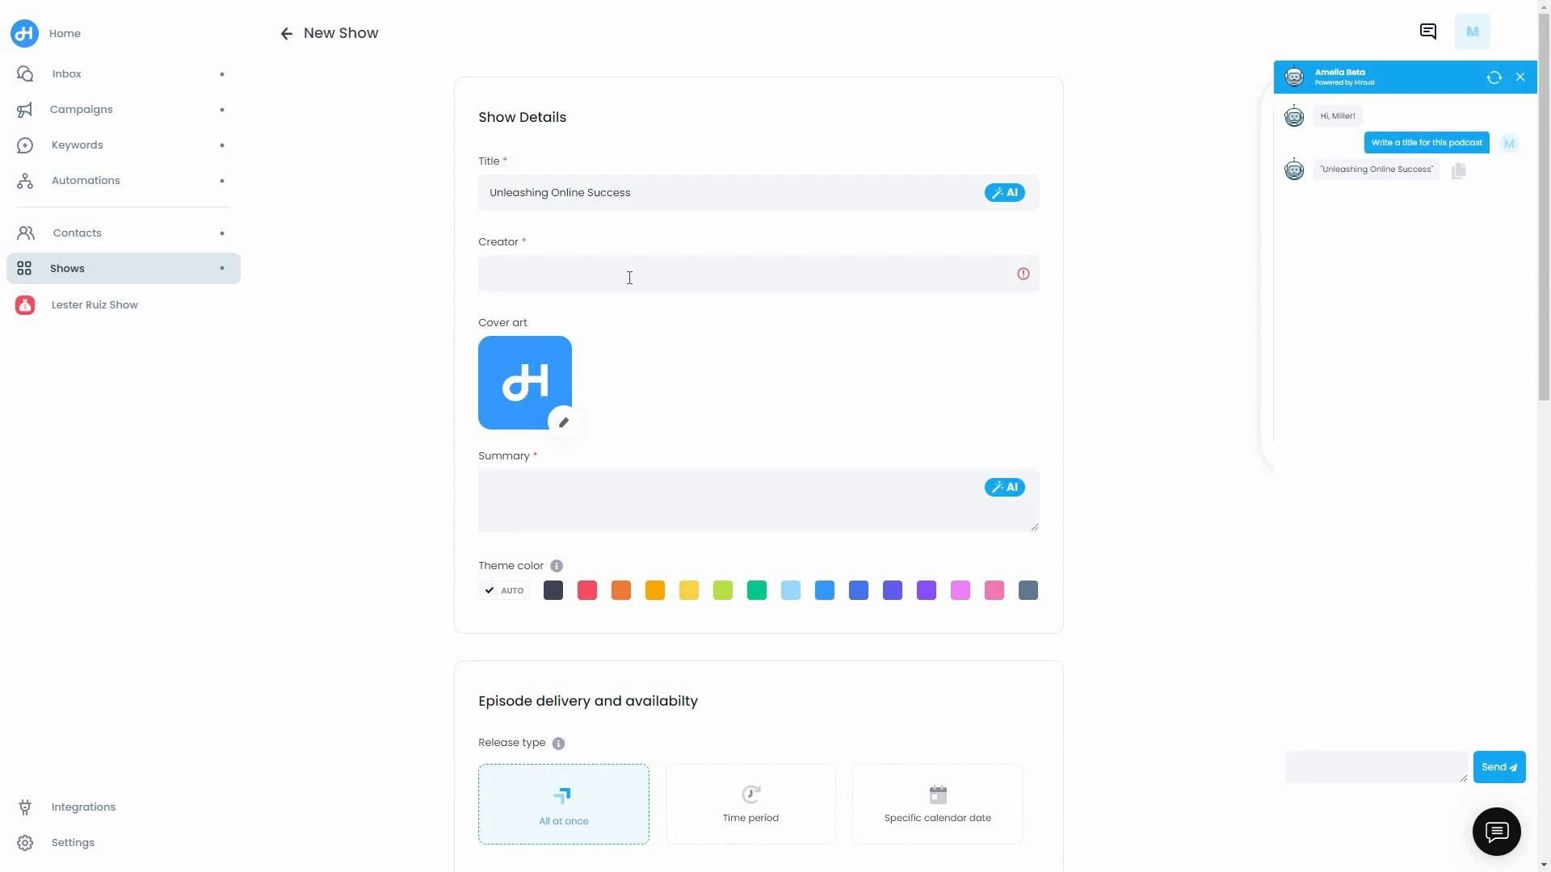
left_click(629, 278)
type("Fahim Abrar")
Step: Generate an AI cover for the show and replace it with a blue cover using the money bag icon
left_click(575, 433)
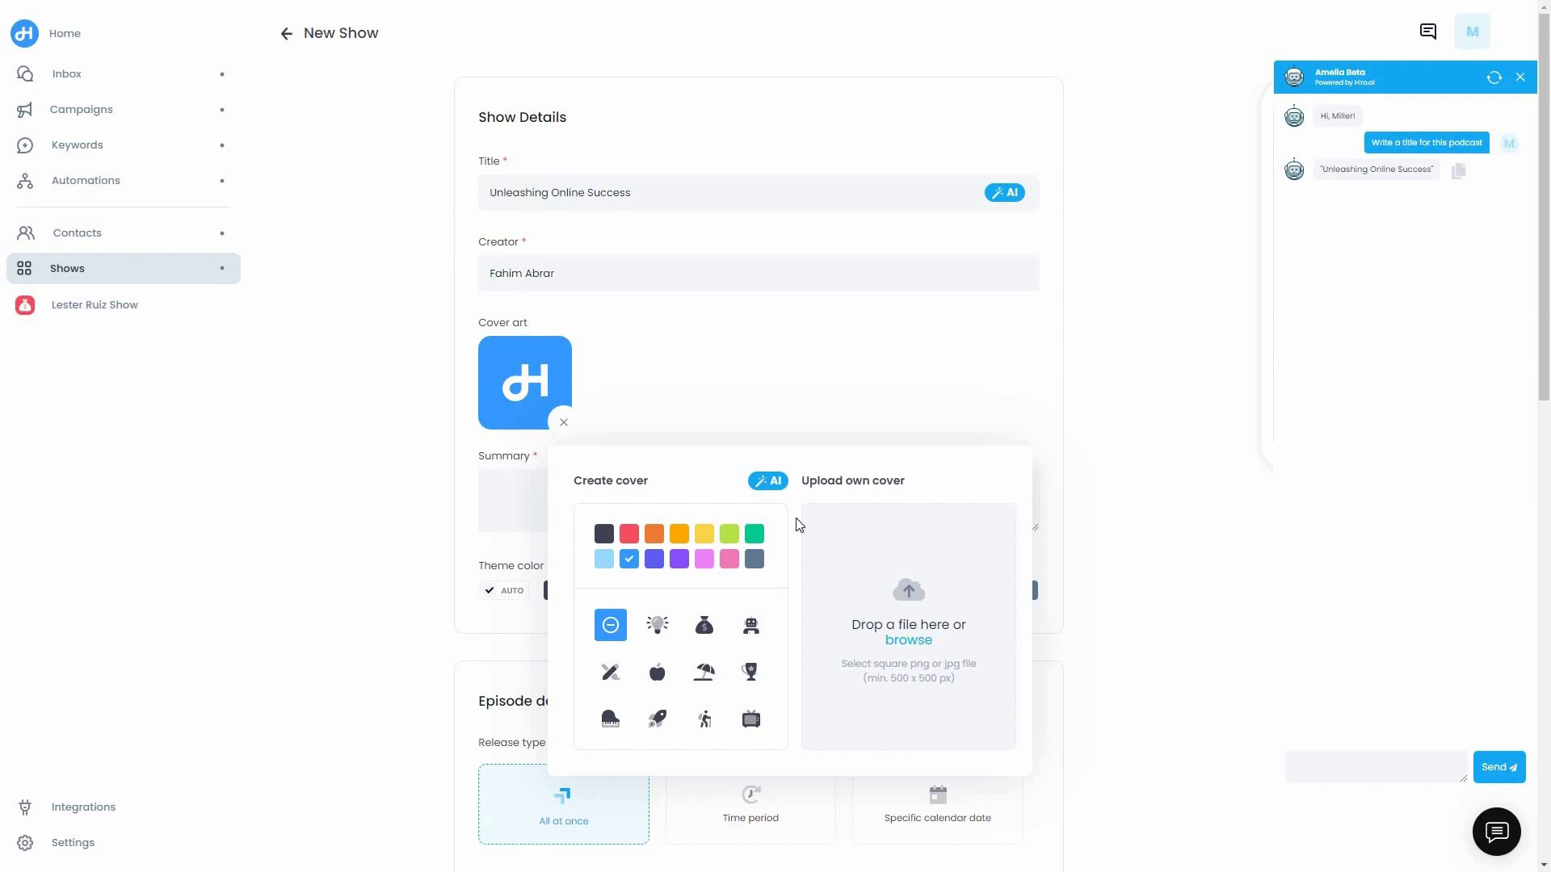
left_click(769, 483)
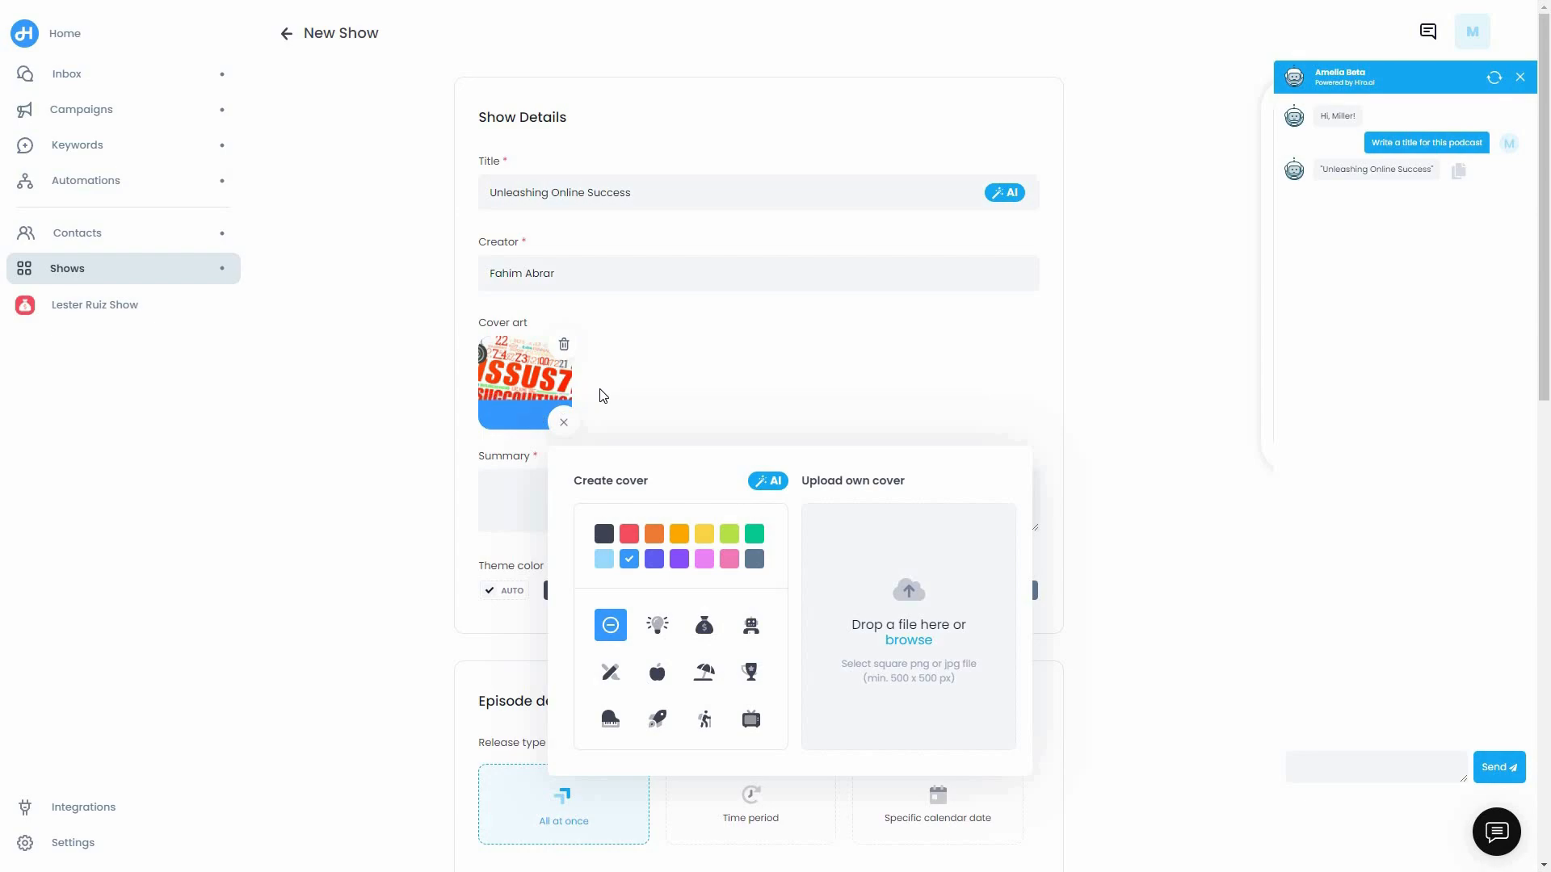
left_click(704, 628)
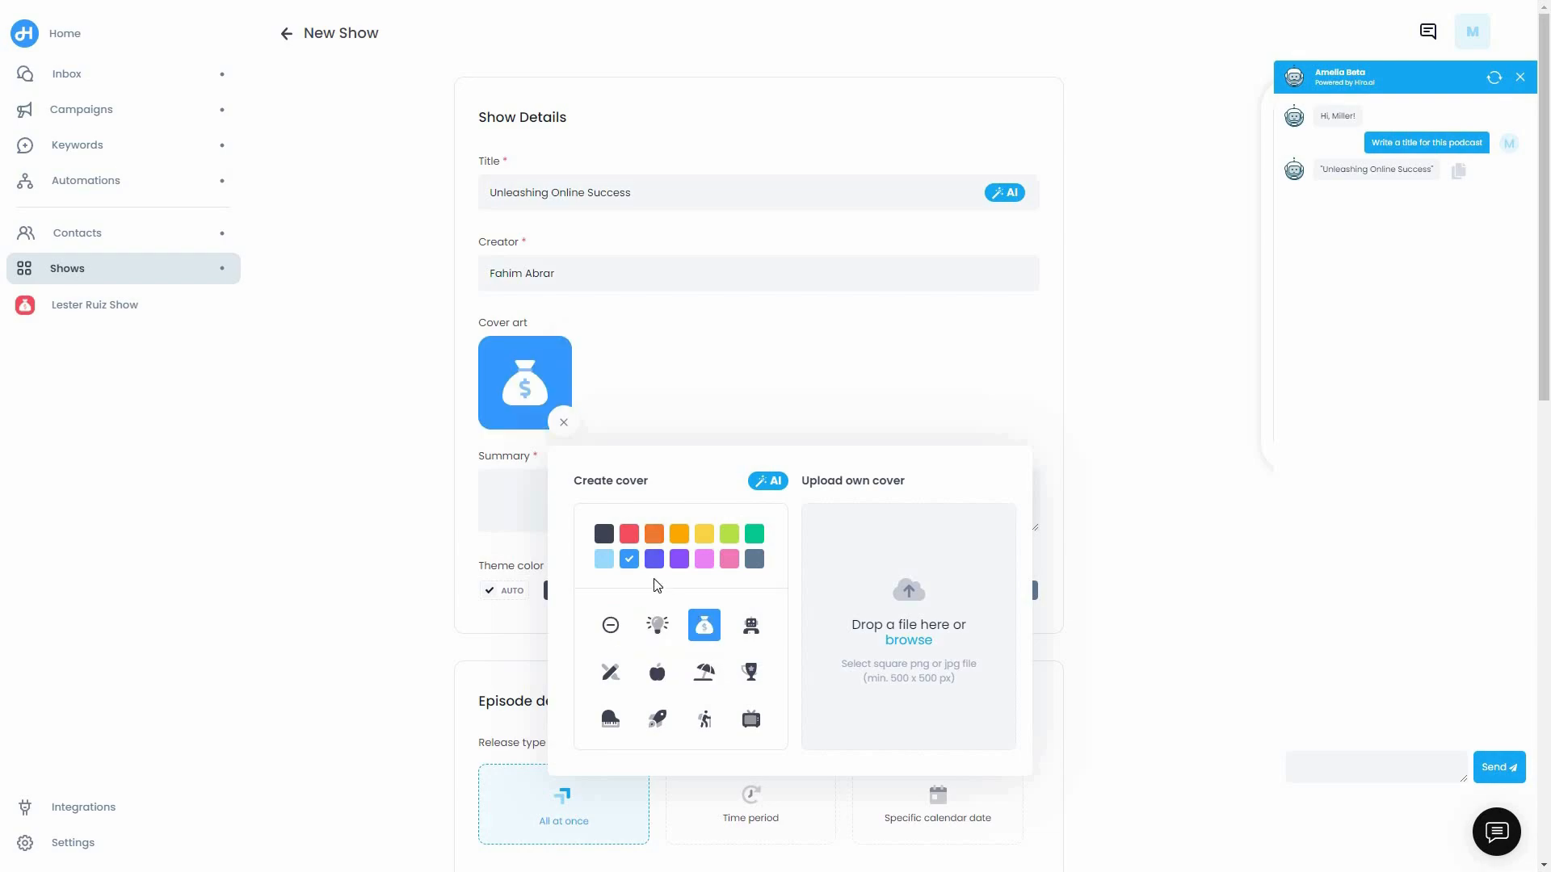
left_click(563, 424)
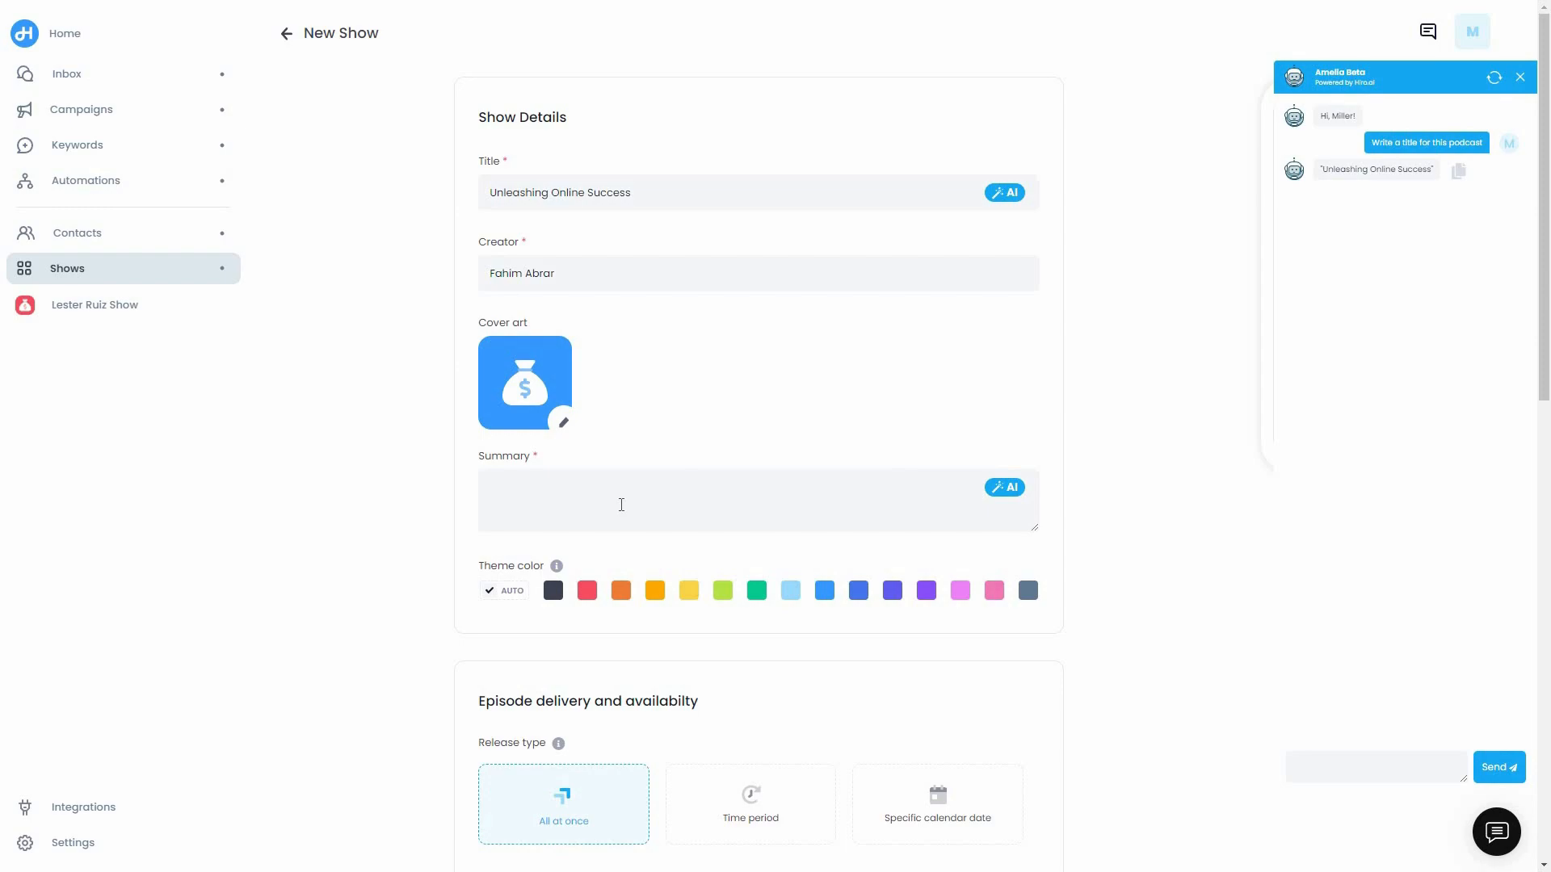
Step: Generate a podcast description with the AI assistant and insert it as the show's summary
left_click(1006, 490)
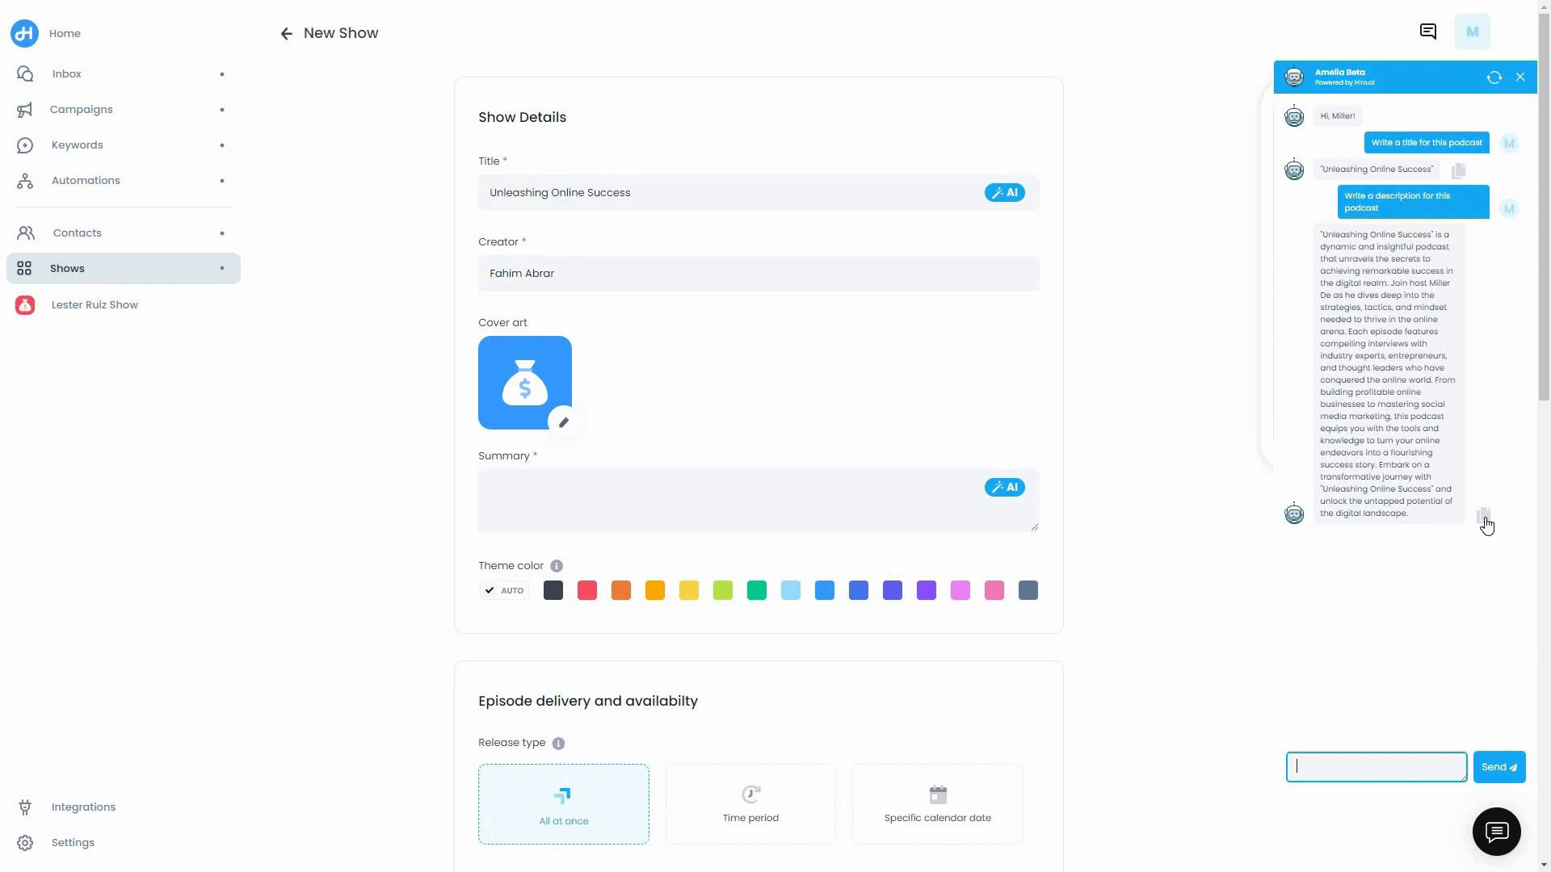
left_click(1485, 524)
left_click(585, 485)
key("ctrl+v")
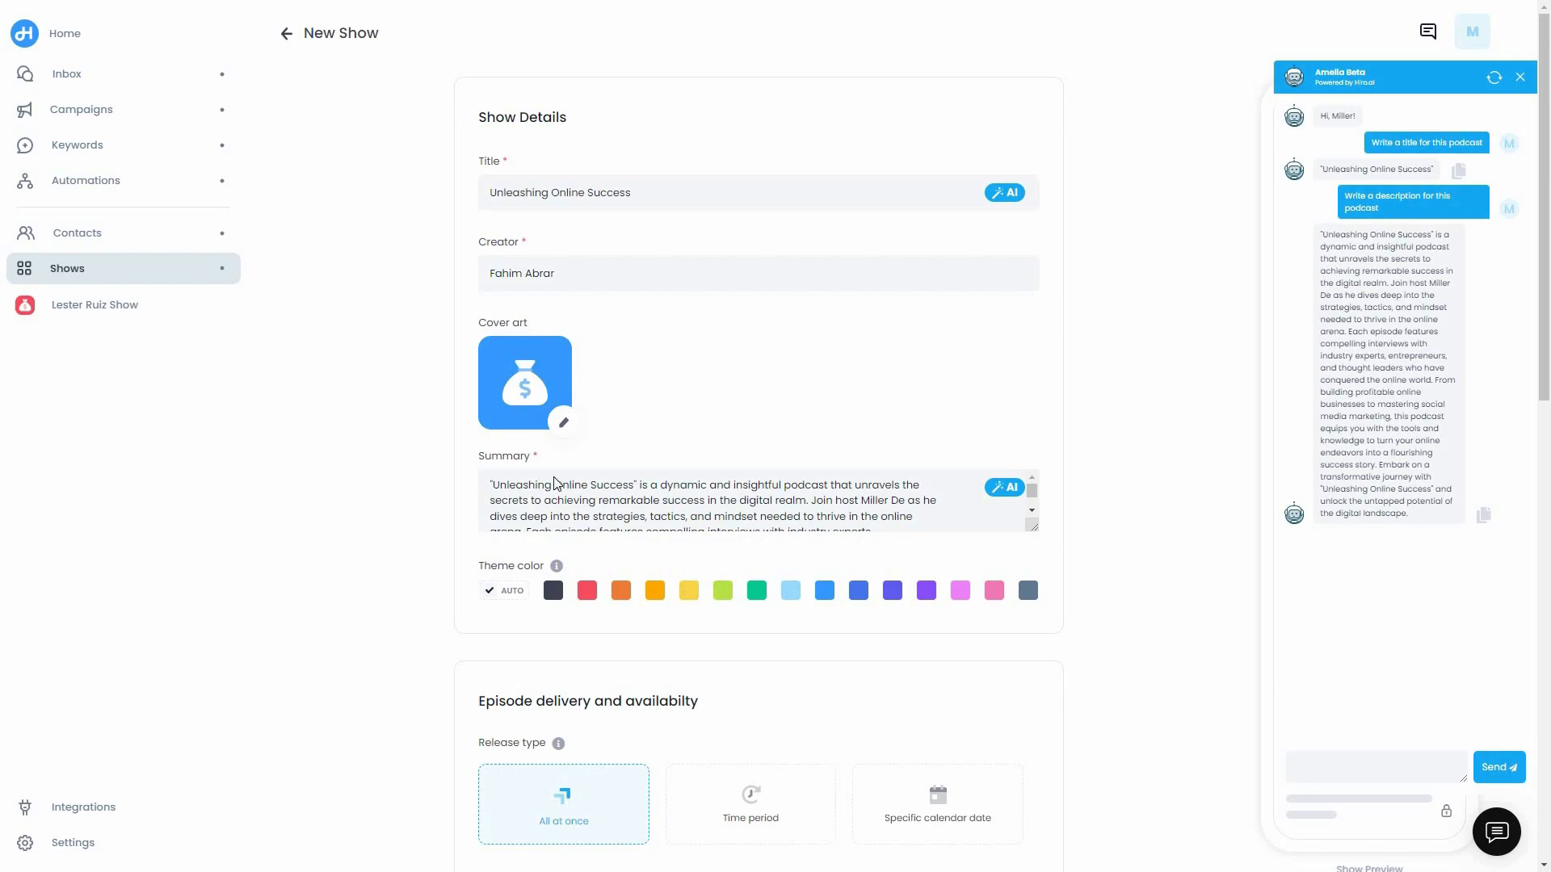
Step: Try the Time period and Specific calendar date release types, and switch back to All at once
scroll(517, 480, "down", 3)
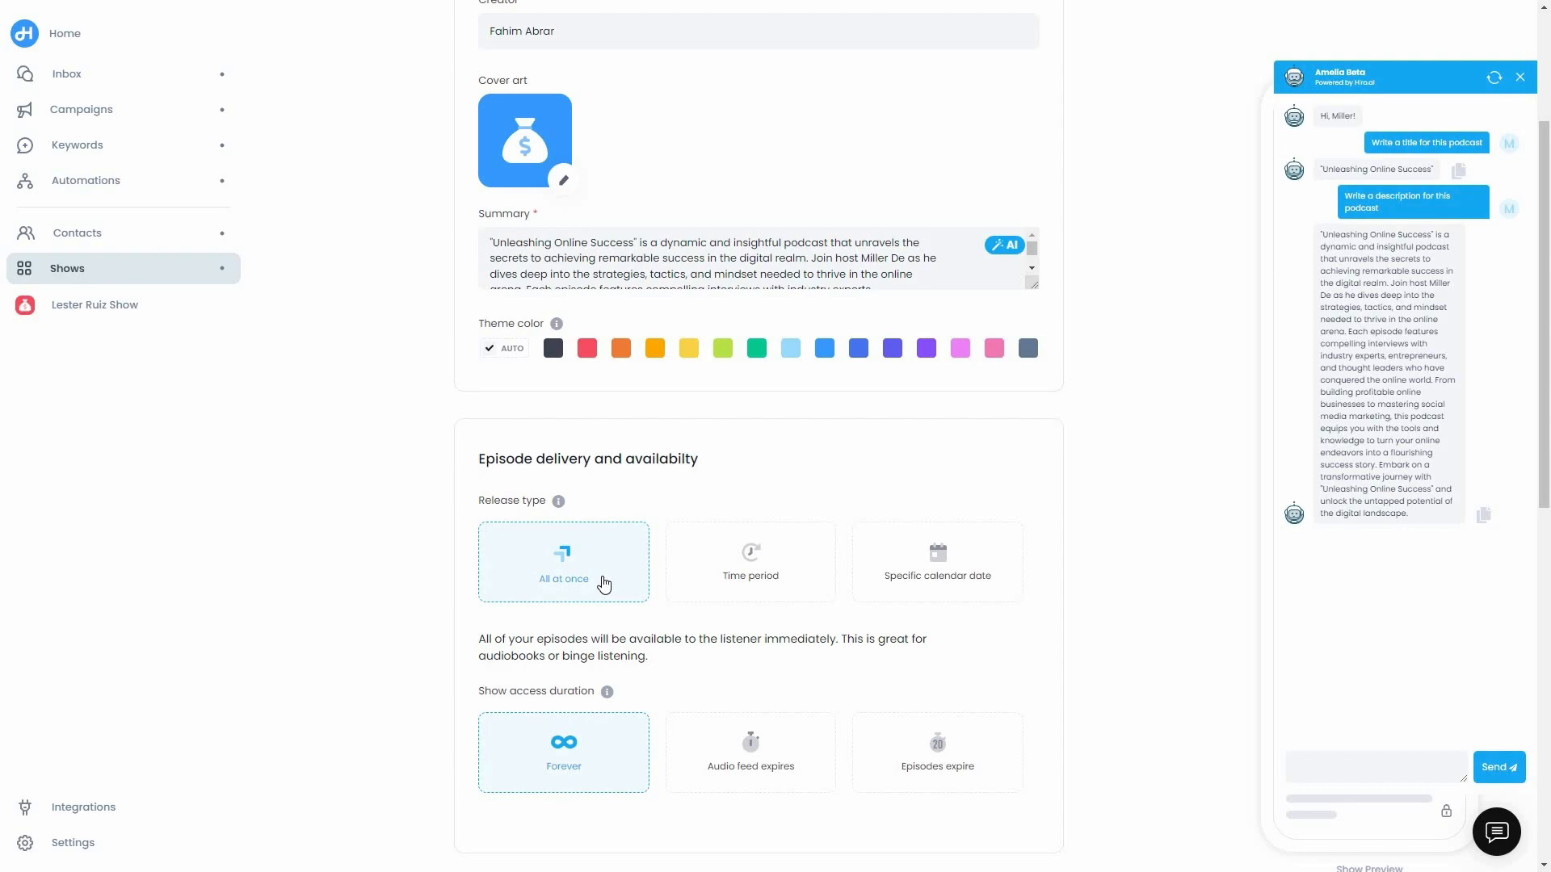
left_click(799, 586)
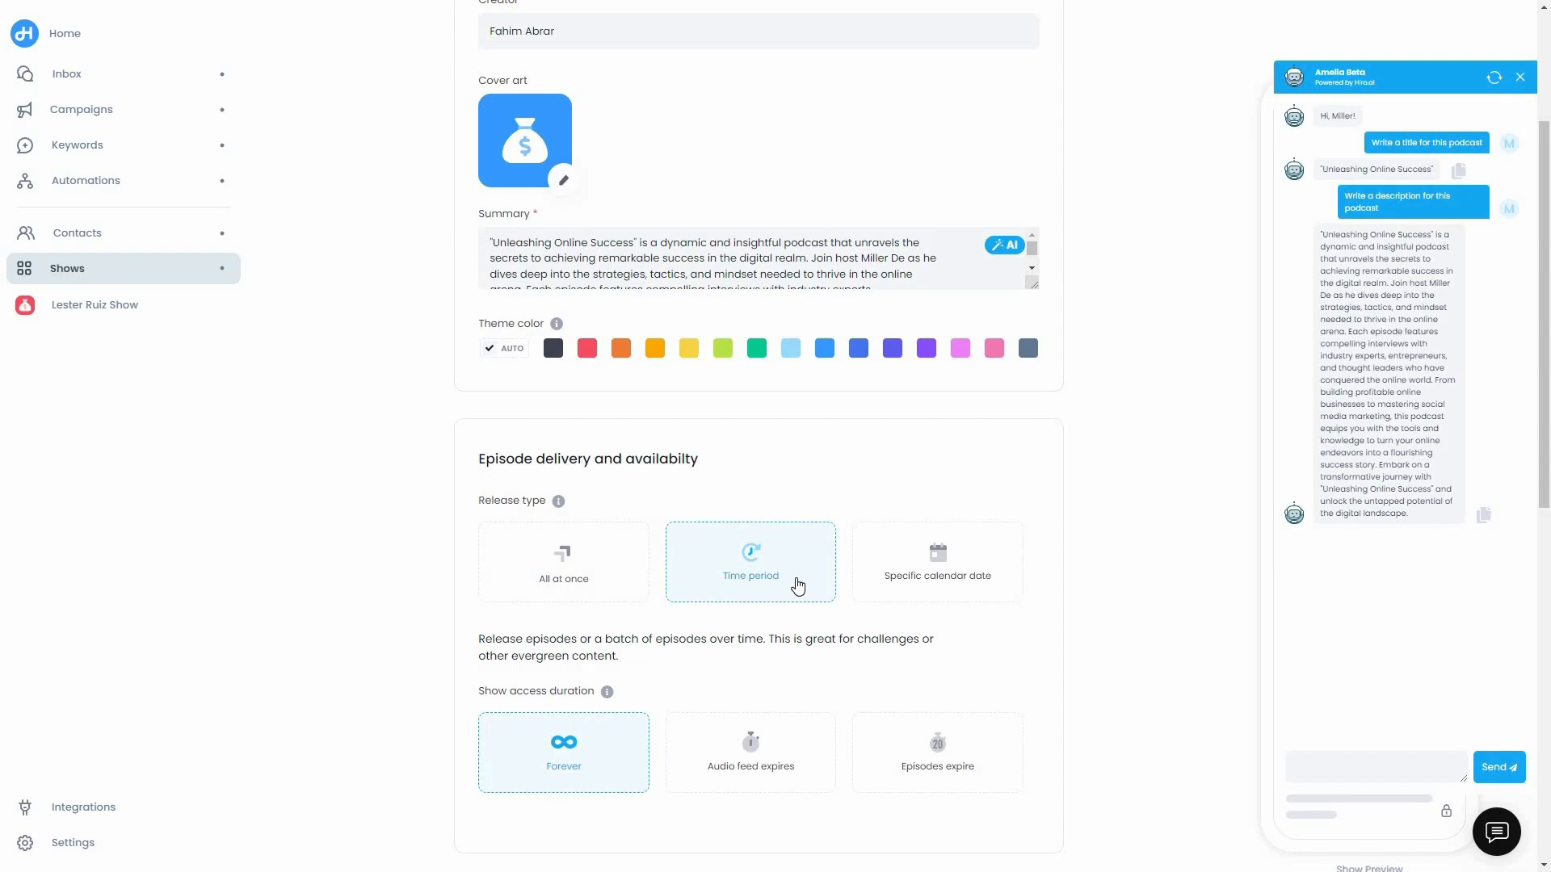
left_click(975, 591)
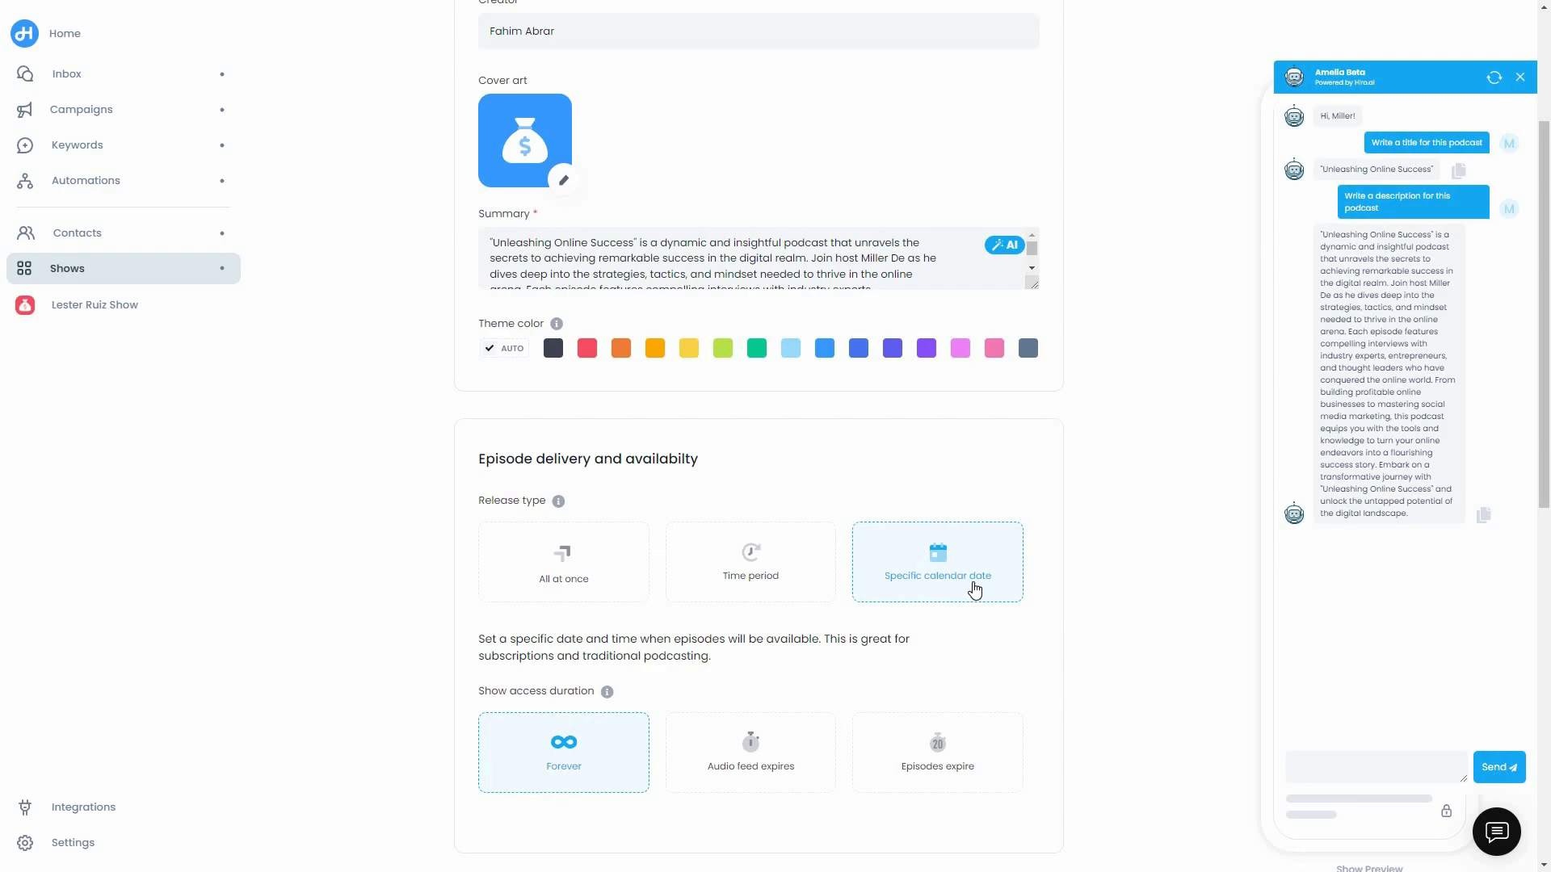
left_click(517, 557)
Step: Try the Audio feed expires and Episodes expire access durations, and switch back to Forever
scroll(513, 547, "down", 2)
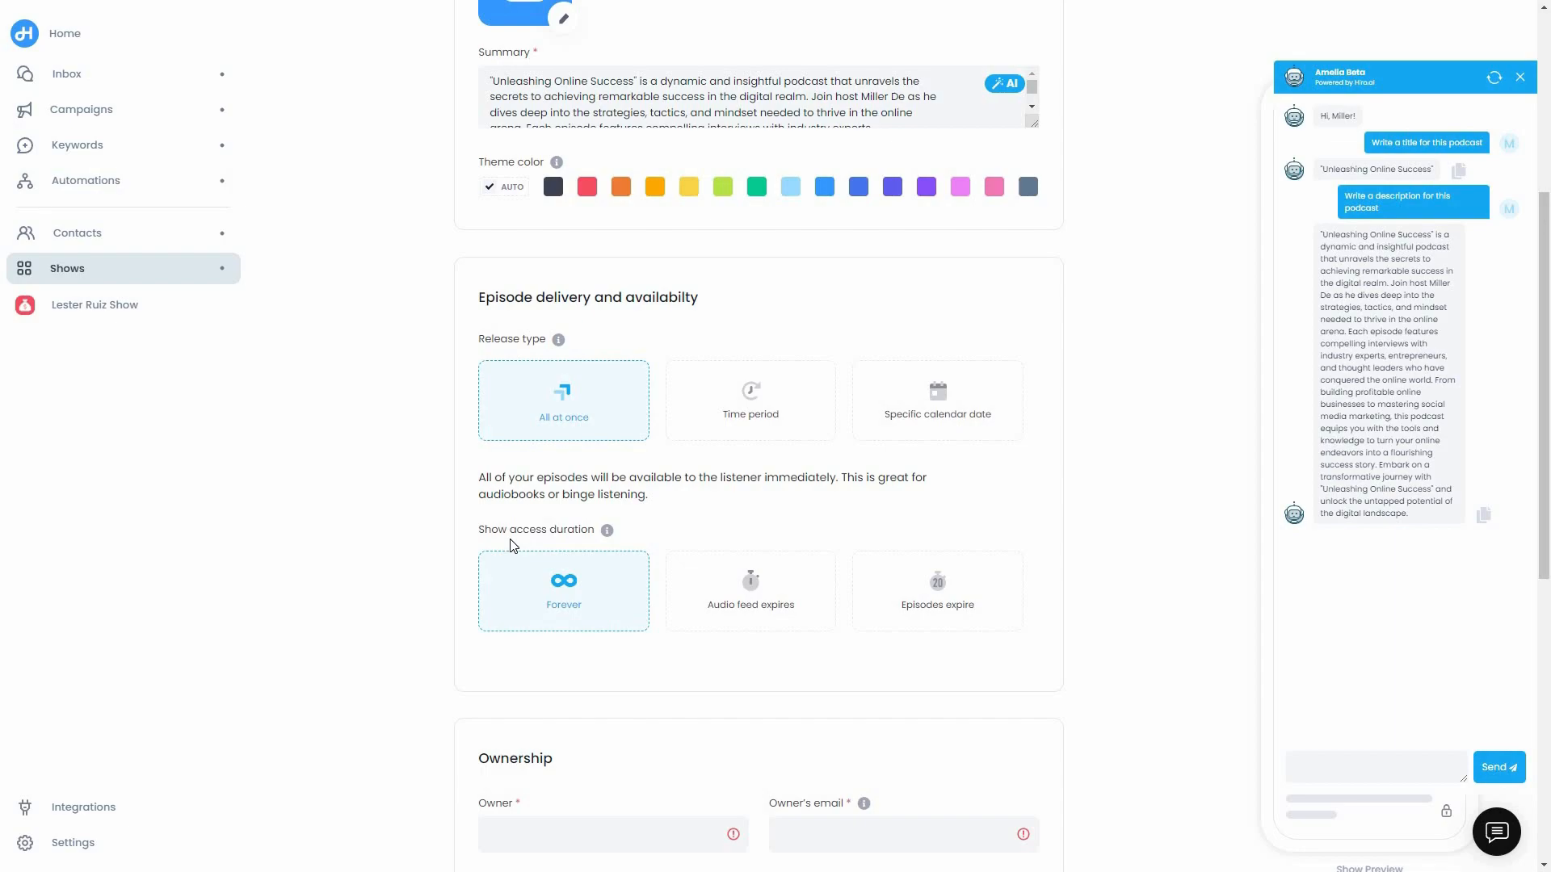
left_click(768, 621)
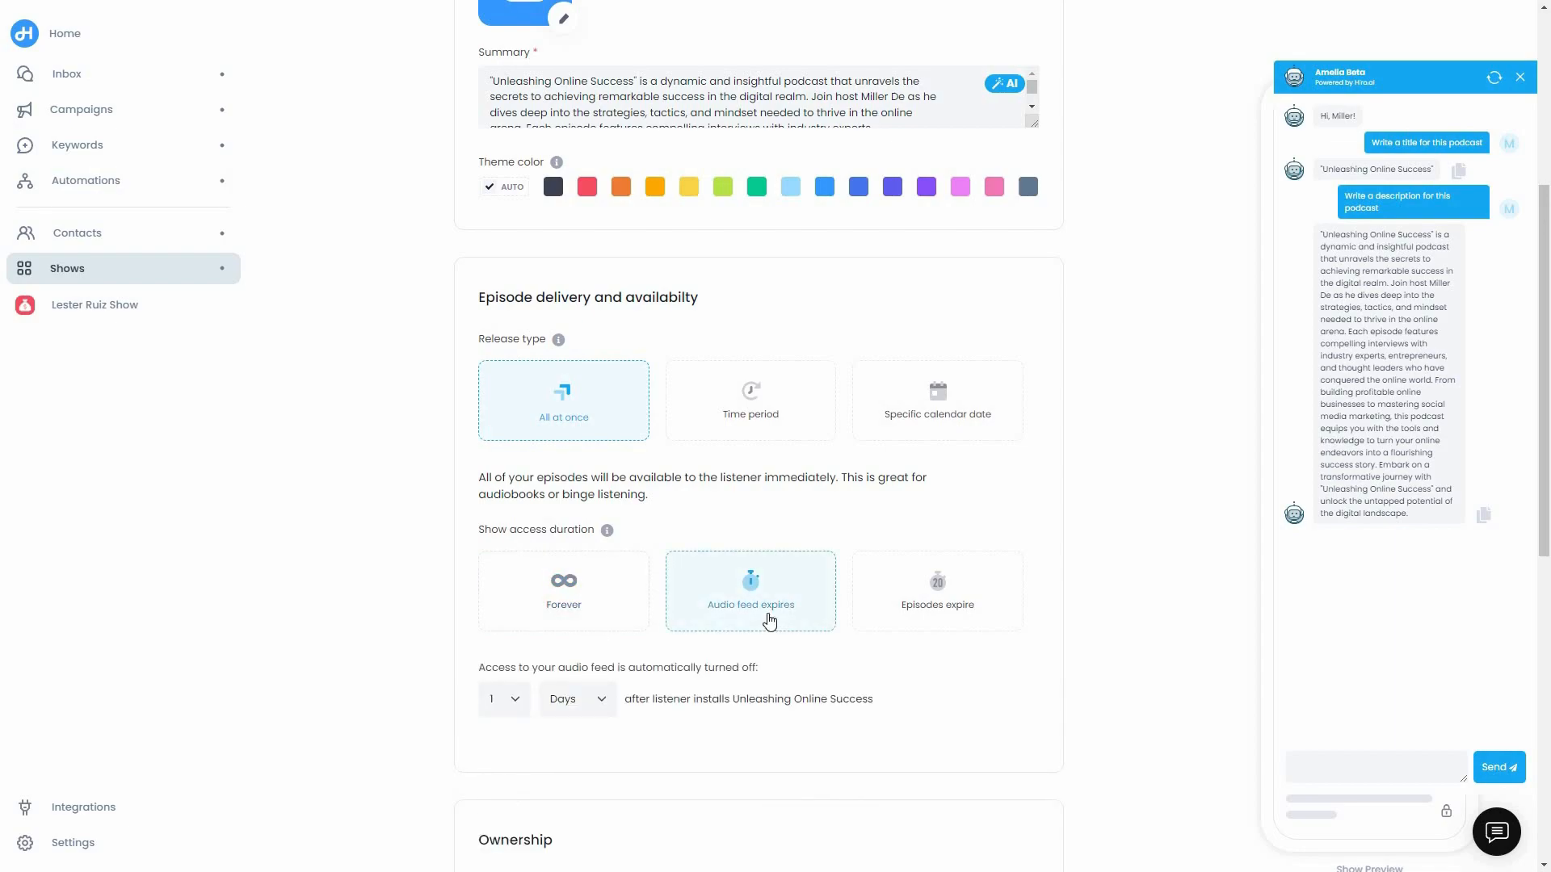
left_click(517, 704)
left_click(511, 416)
left_click(999, 607)
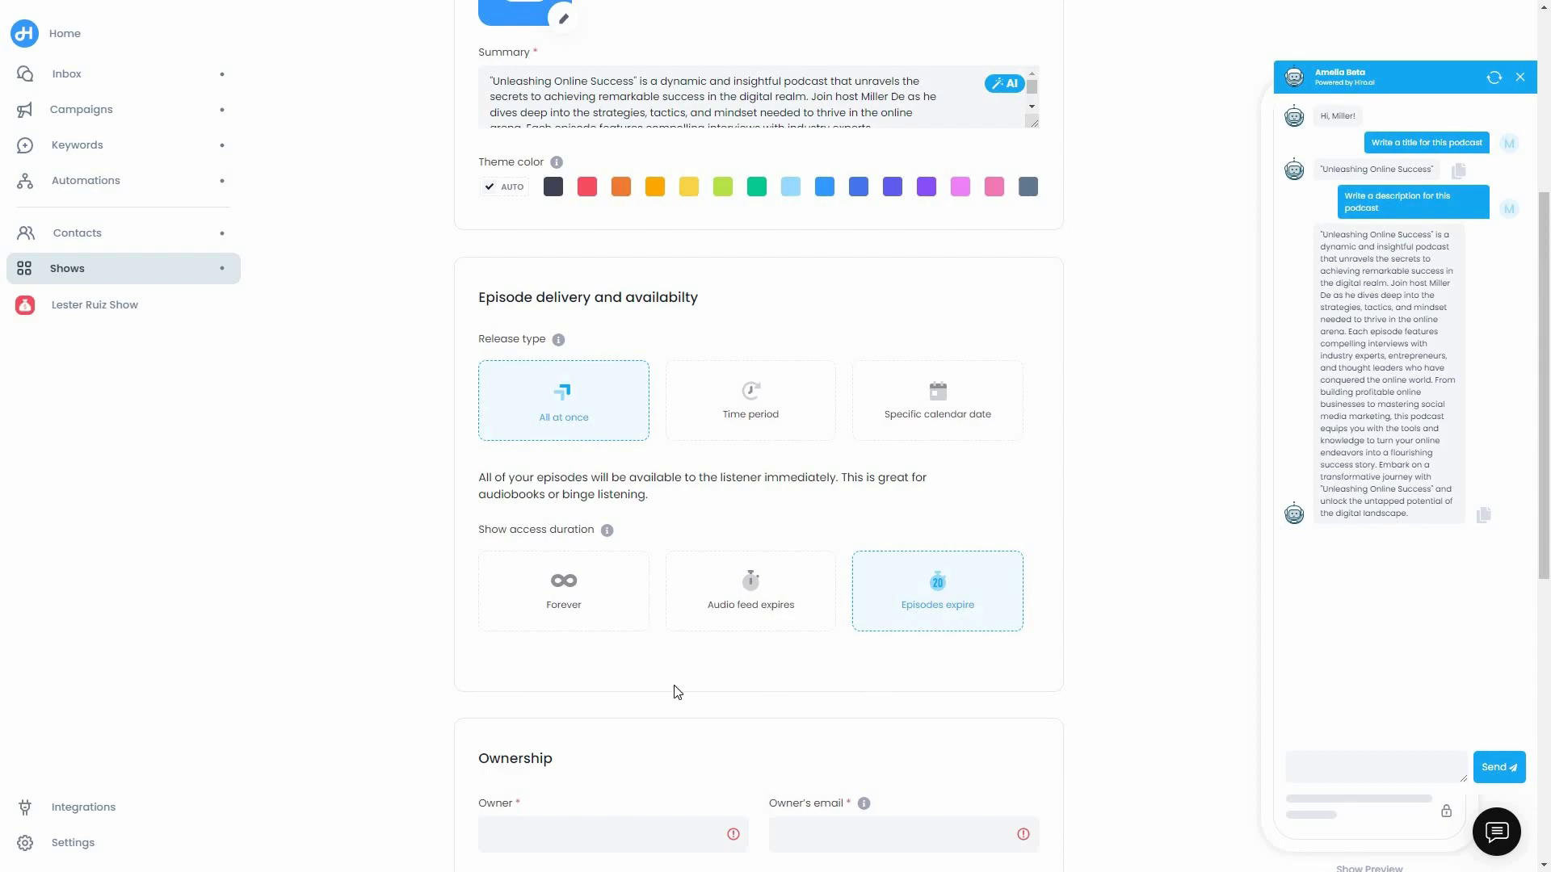
left_click(549, 607)
Step: Fill in the ownership details with the owner's name, the owner's email and the copyright "FA LLC 2023"
scroll(646, 597, "down", 4)
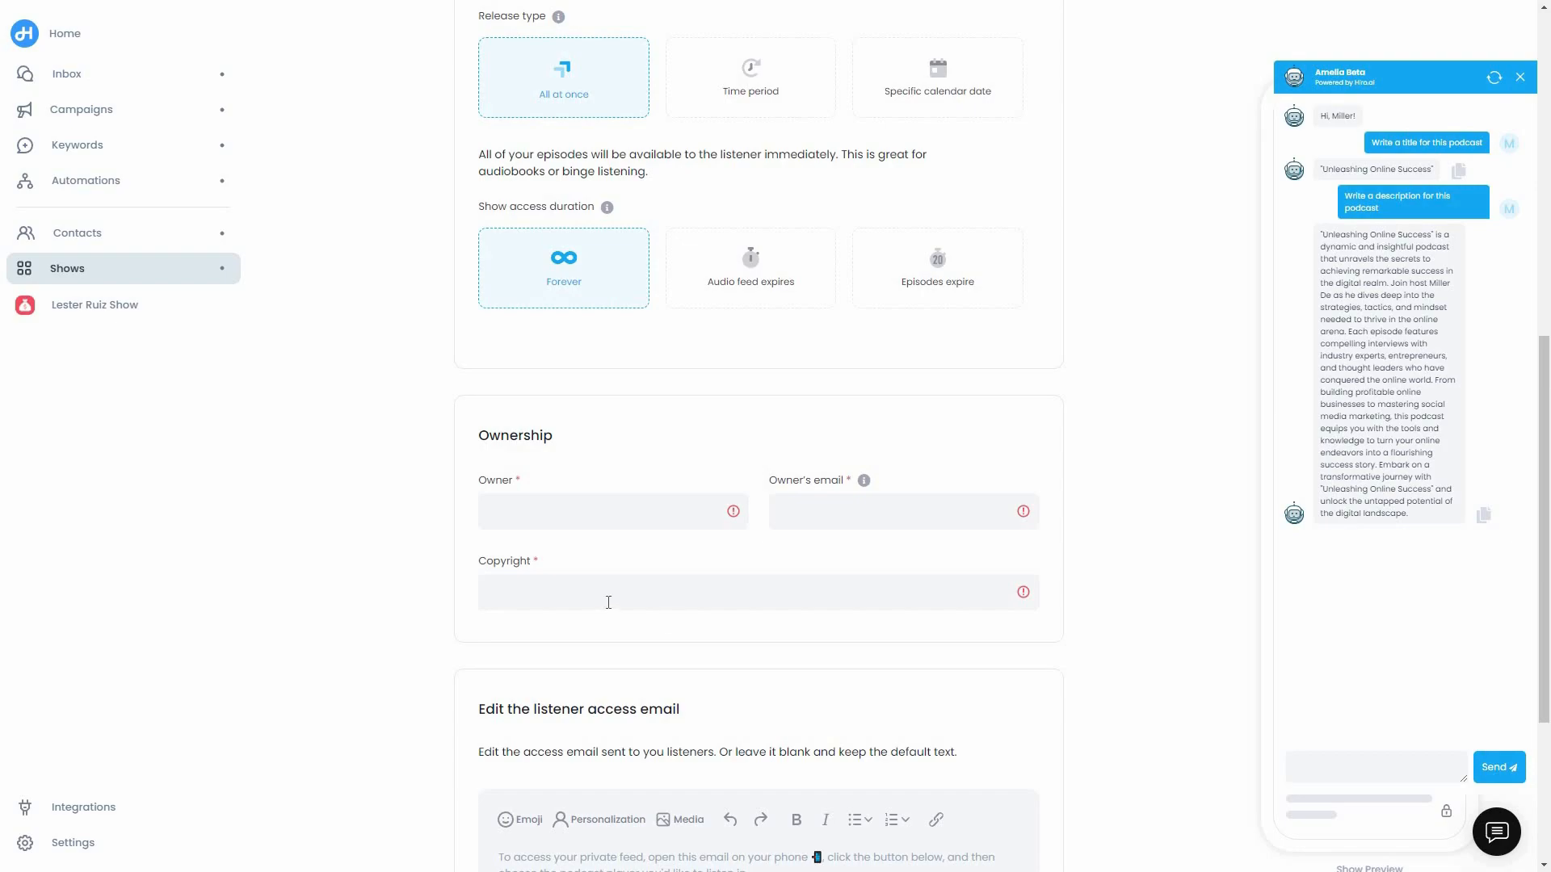
left_click(599, 505)
type("Fahim Abrar")
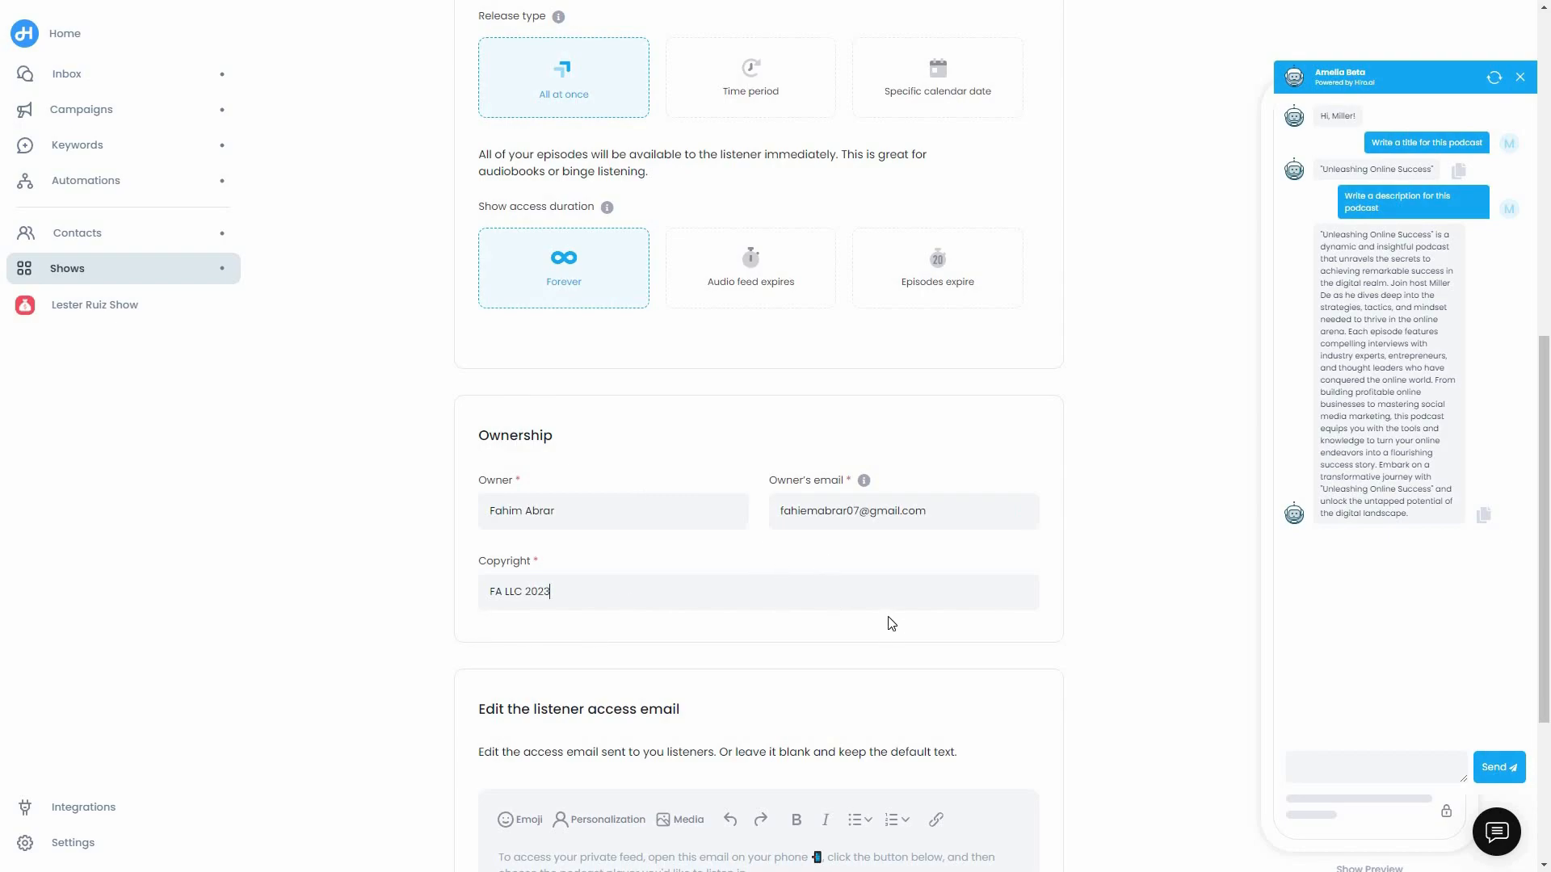
Step: Create the show with the default listener access email and postpone uploading its episodes
scroll(550, 440, "down", 4)
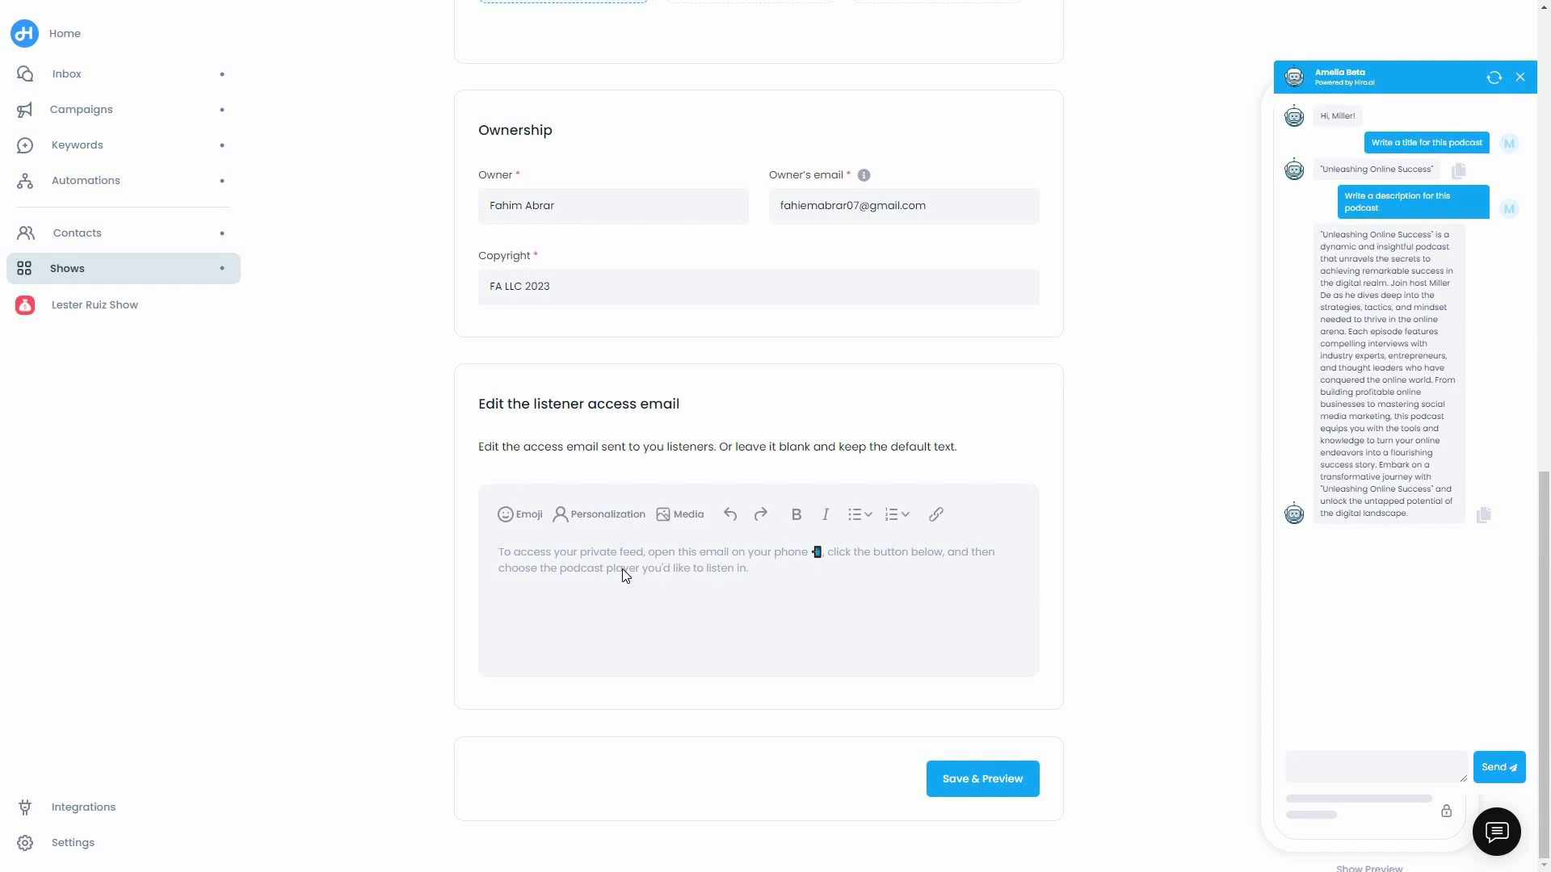
left_click(602, 522)
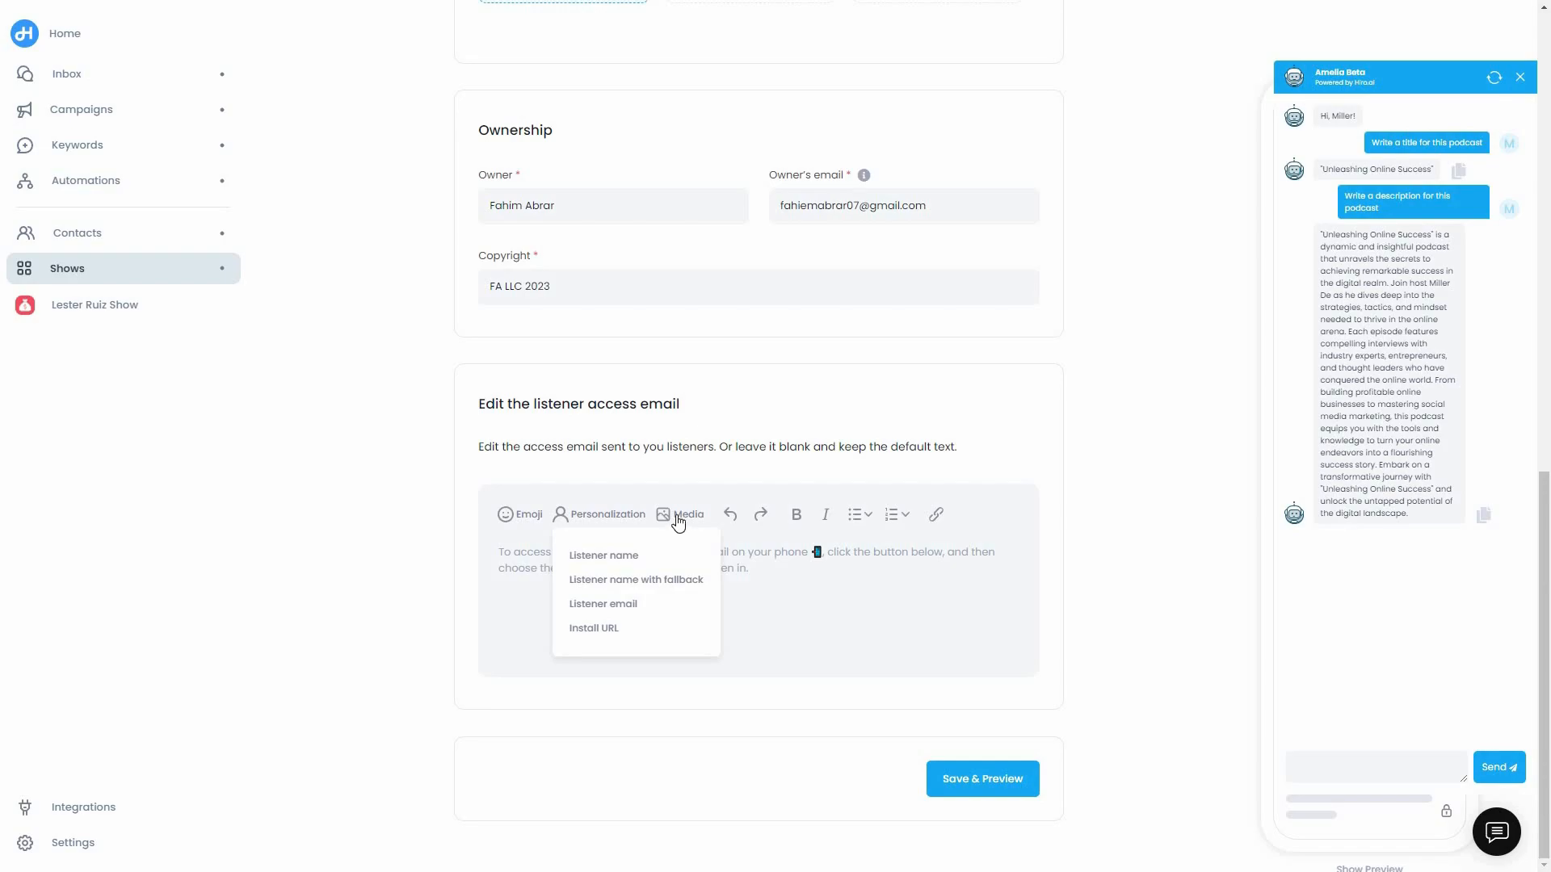
left_click(990, 789)
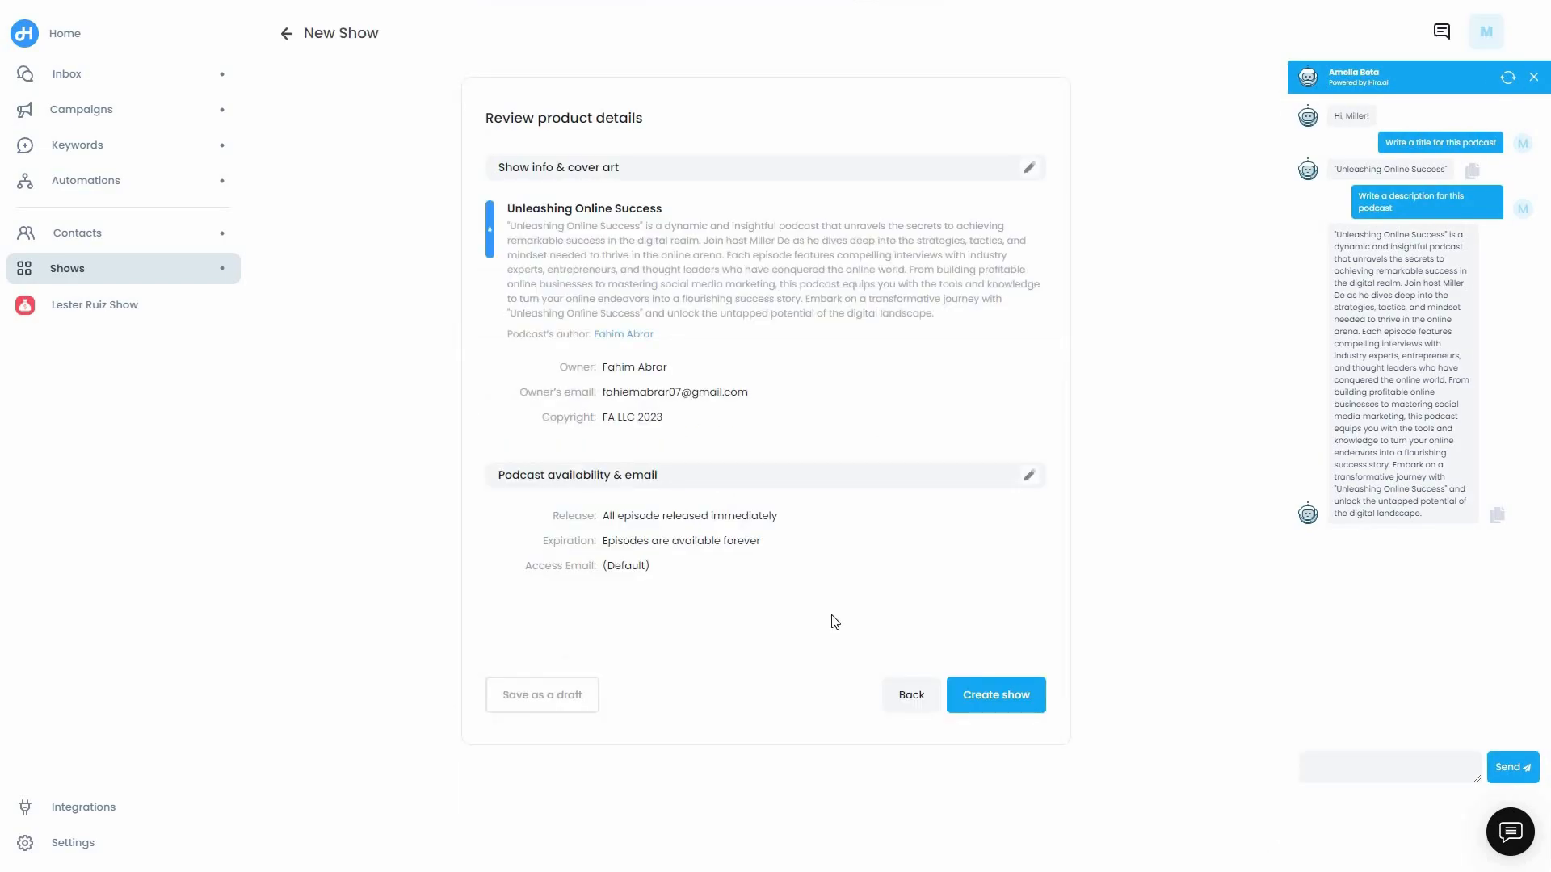
left_click(1005, 701)
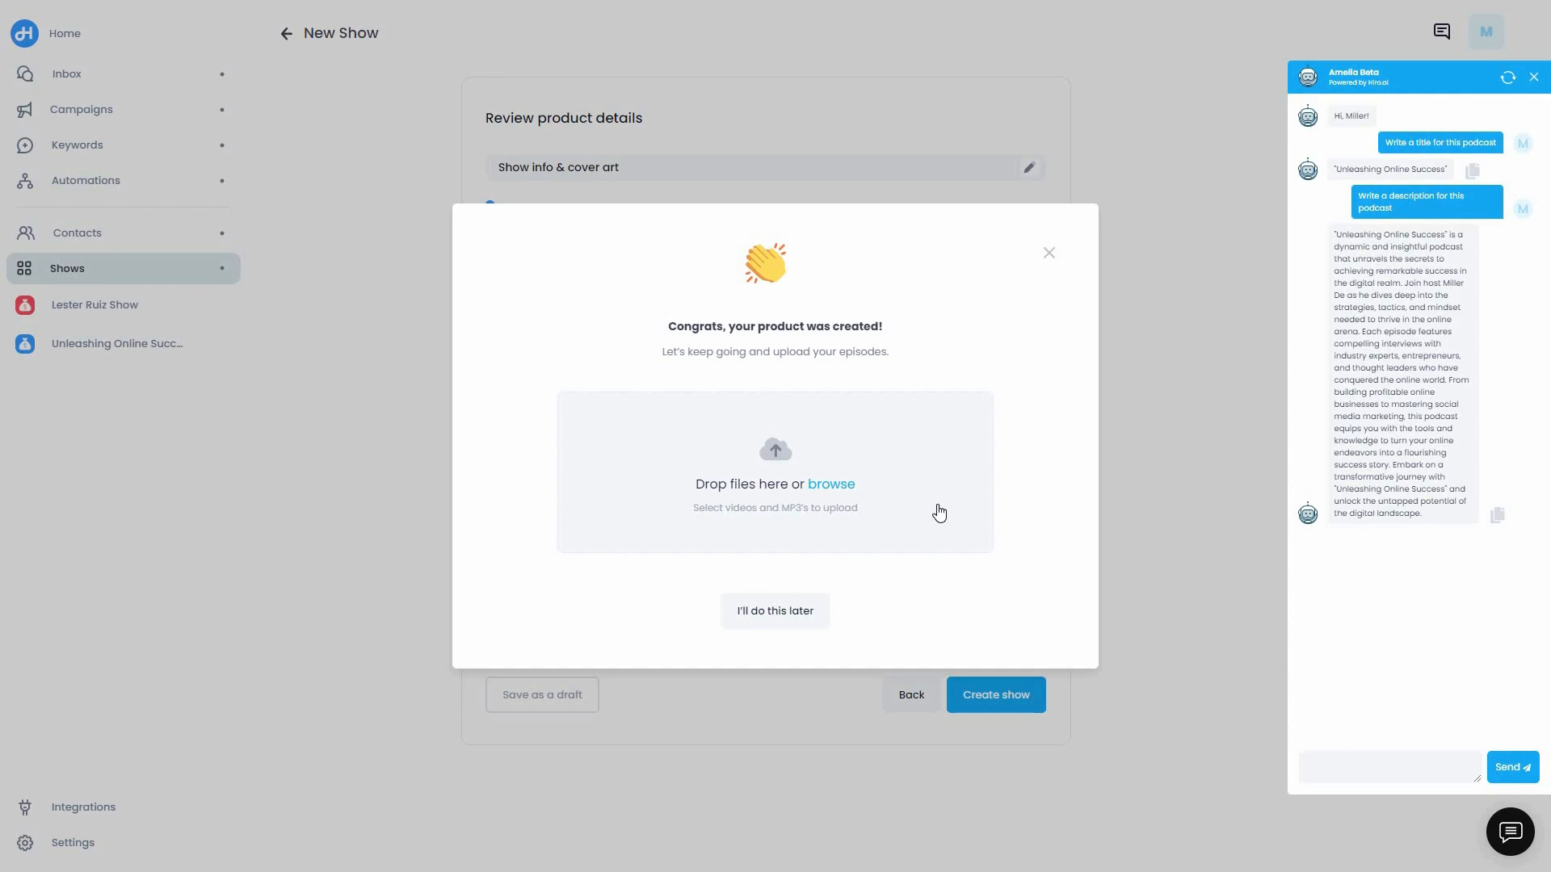
left_click(814, 616)
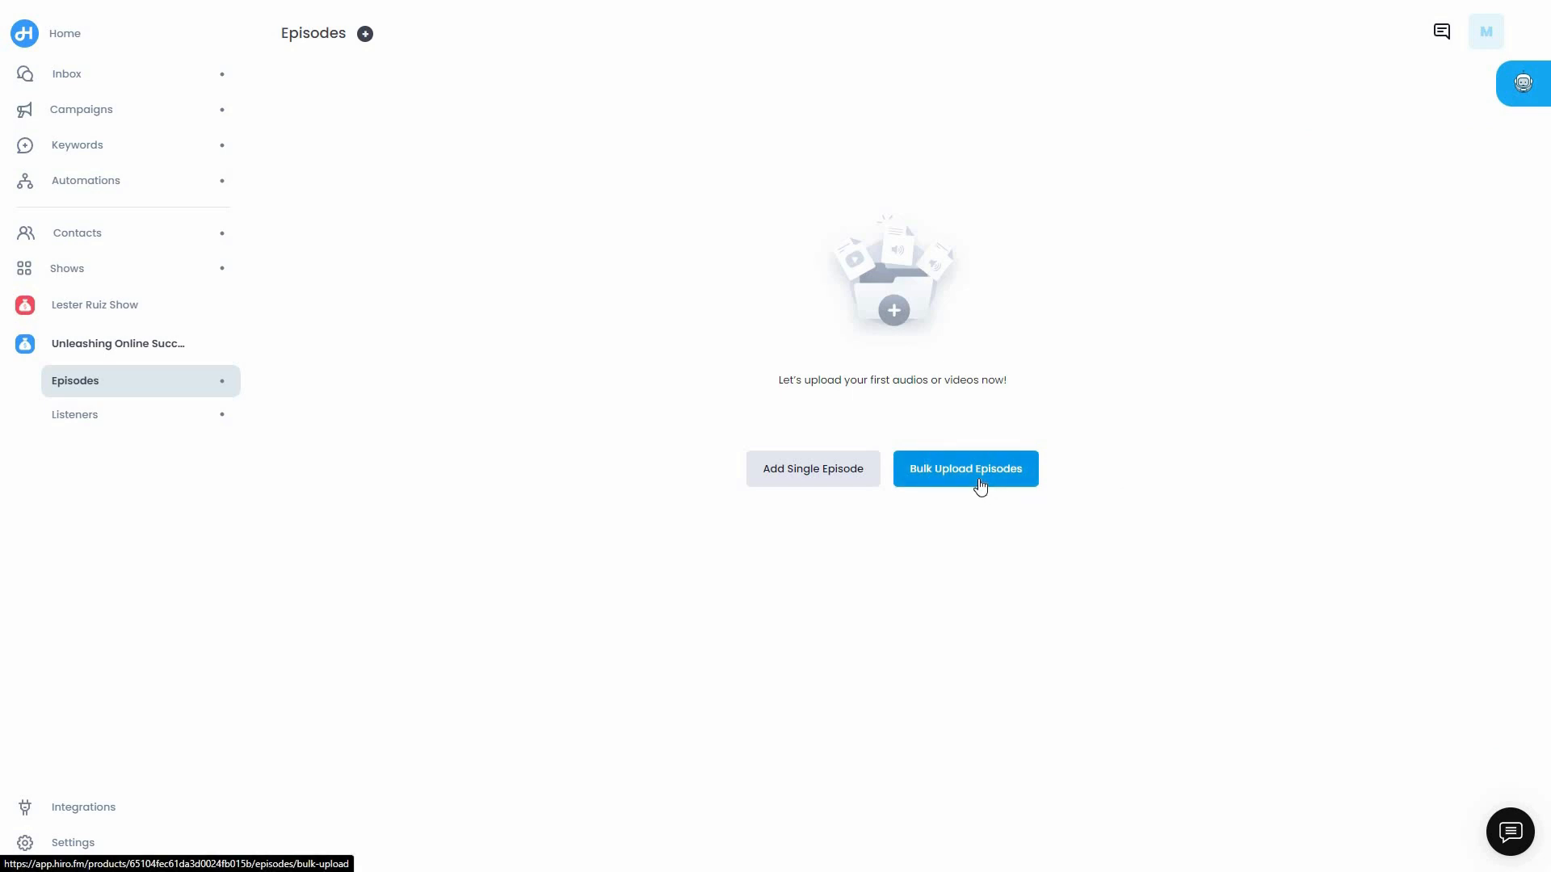
Step: Add a single episode titled "E1" with the audio file sunflower-street-drumloop-85bpm-163900.mp3
left_click(855, 486)
left_click(736, 287)
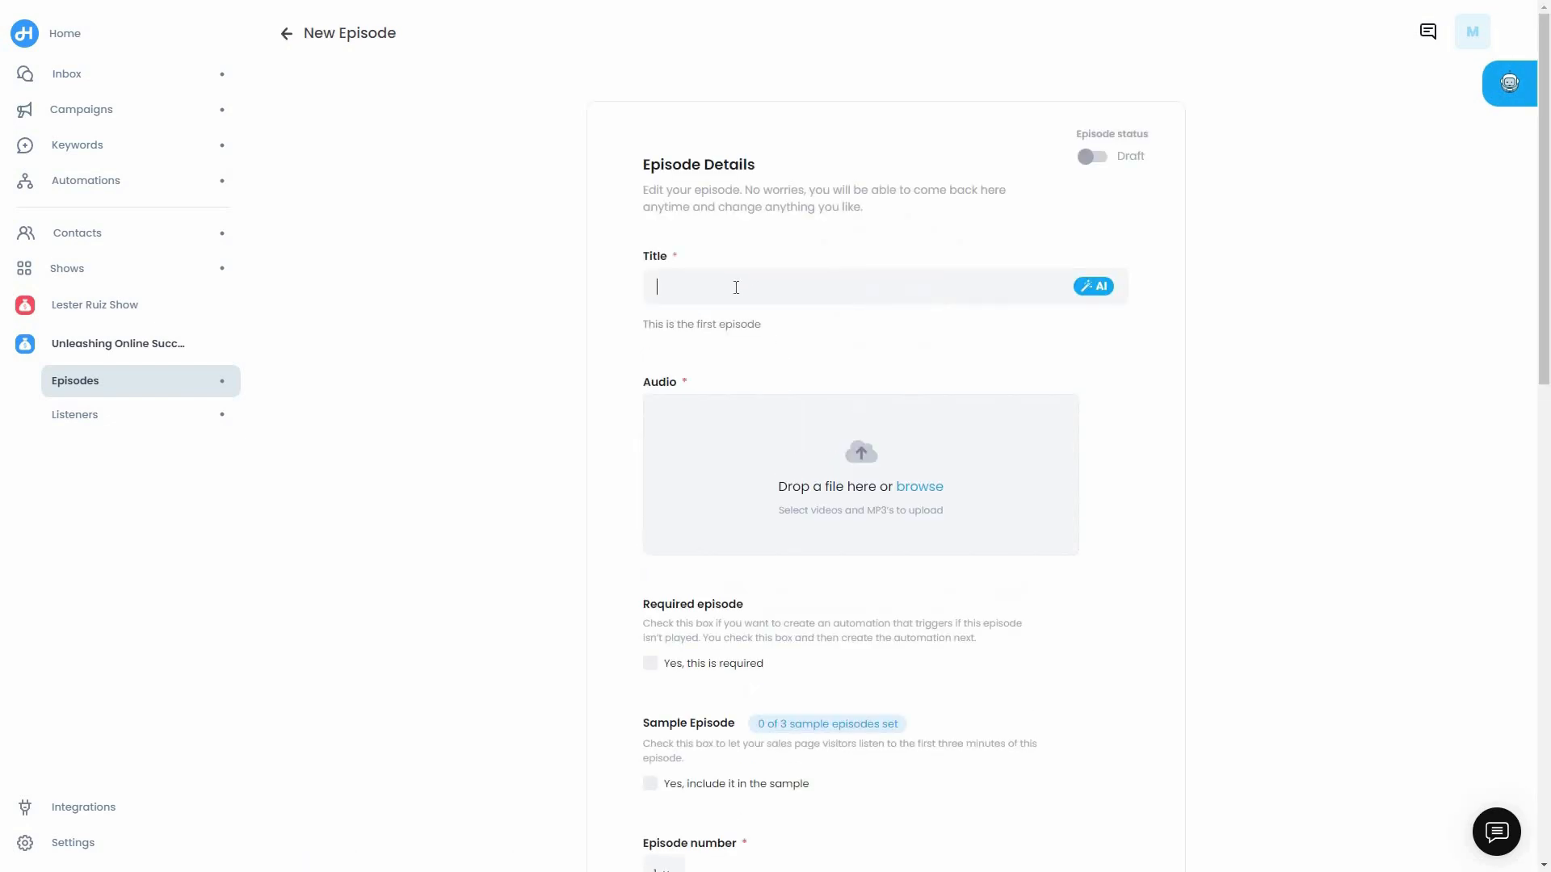
type("E1")
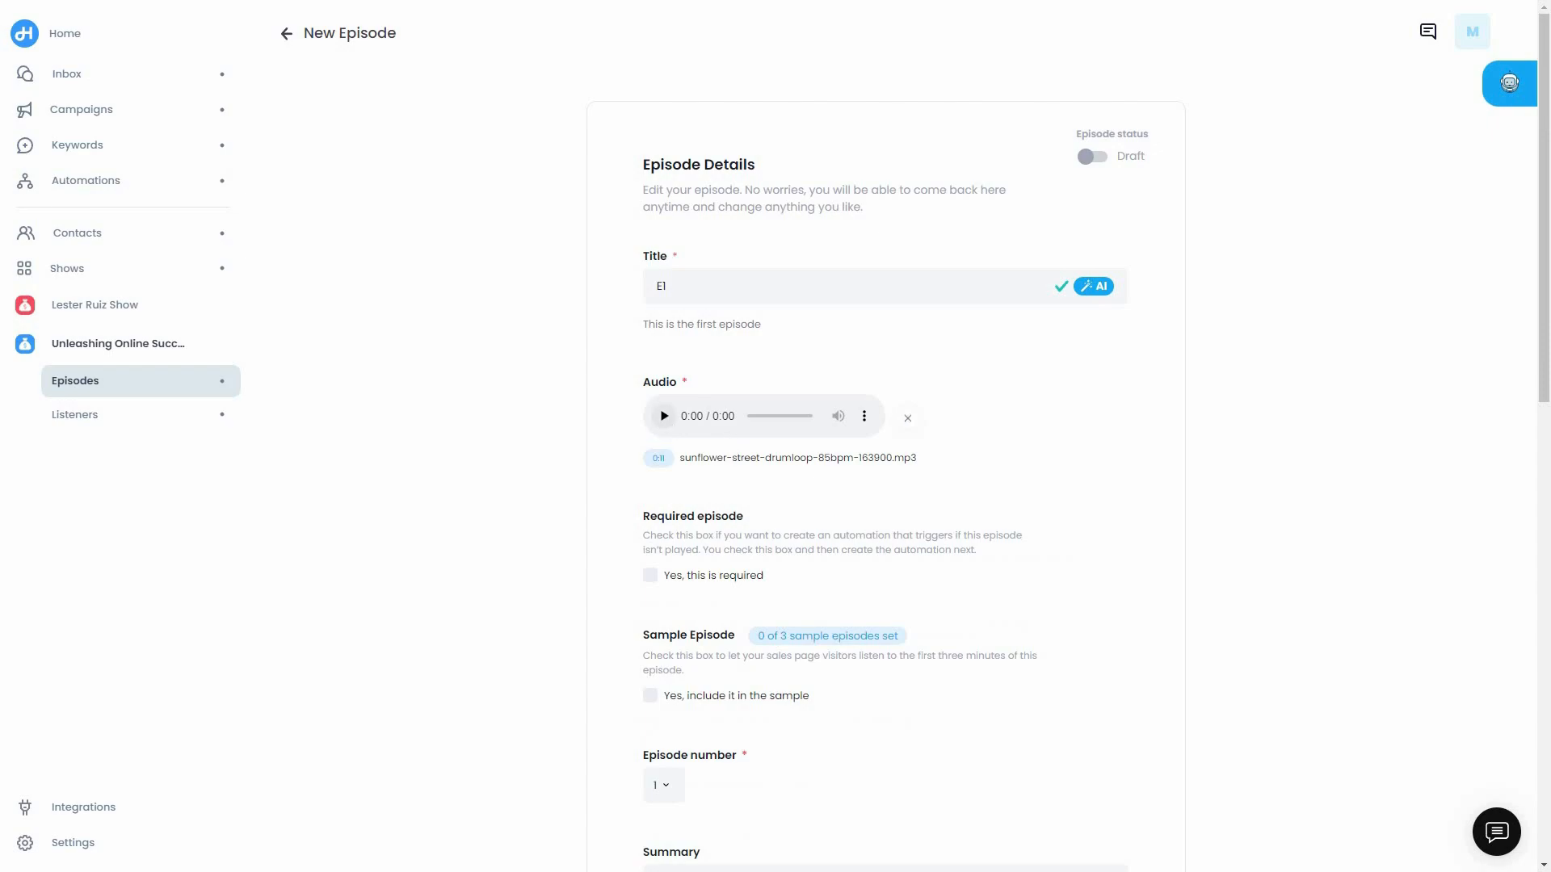
scroll(663, 441, "down", 2)
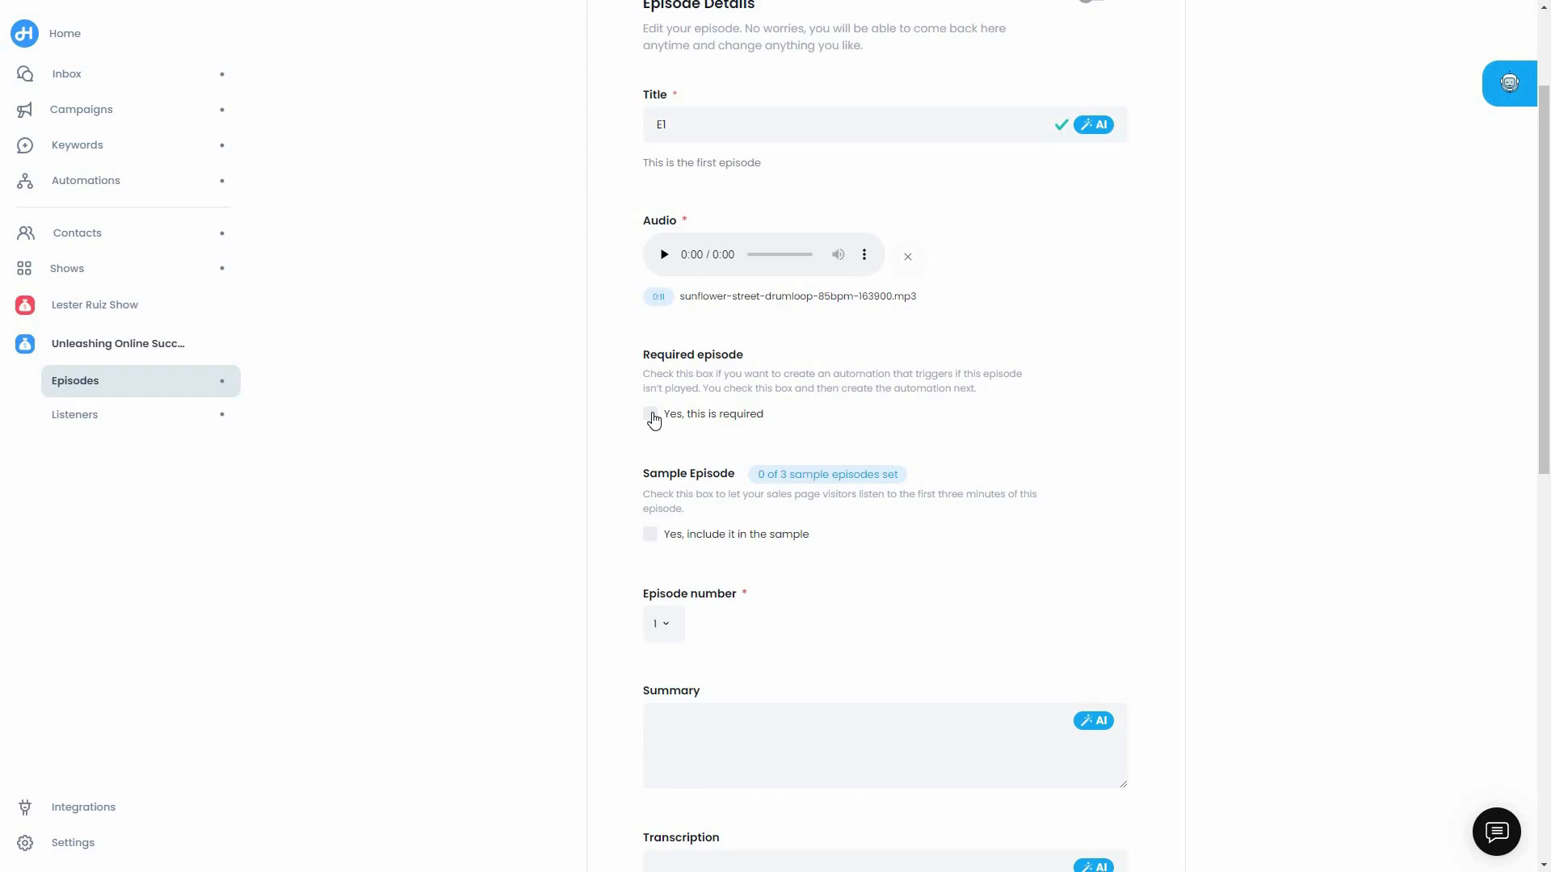
Step: Examine the episode's remaining options, from Required episode and Sample Episode to Summary, Transcription, Notes and Contributors
left_click(652, 416)
scroll(678, 558, "down", 1)
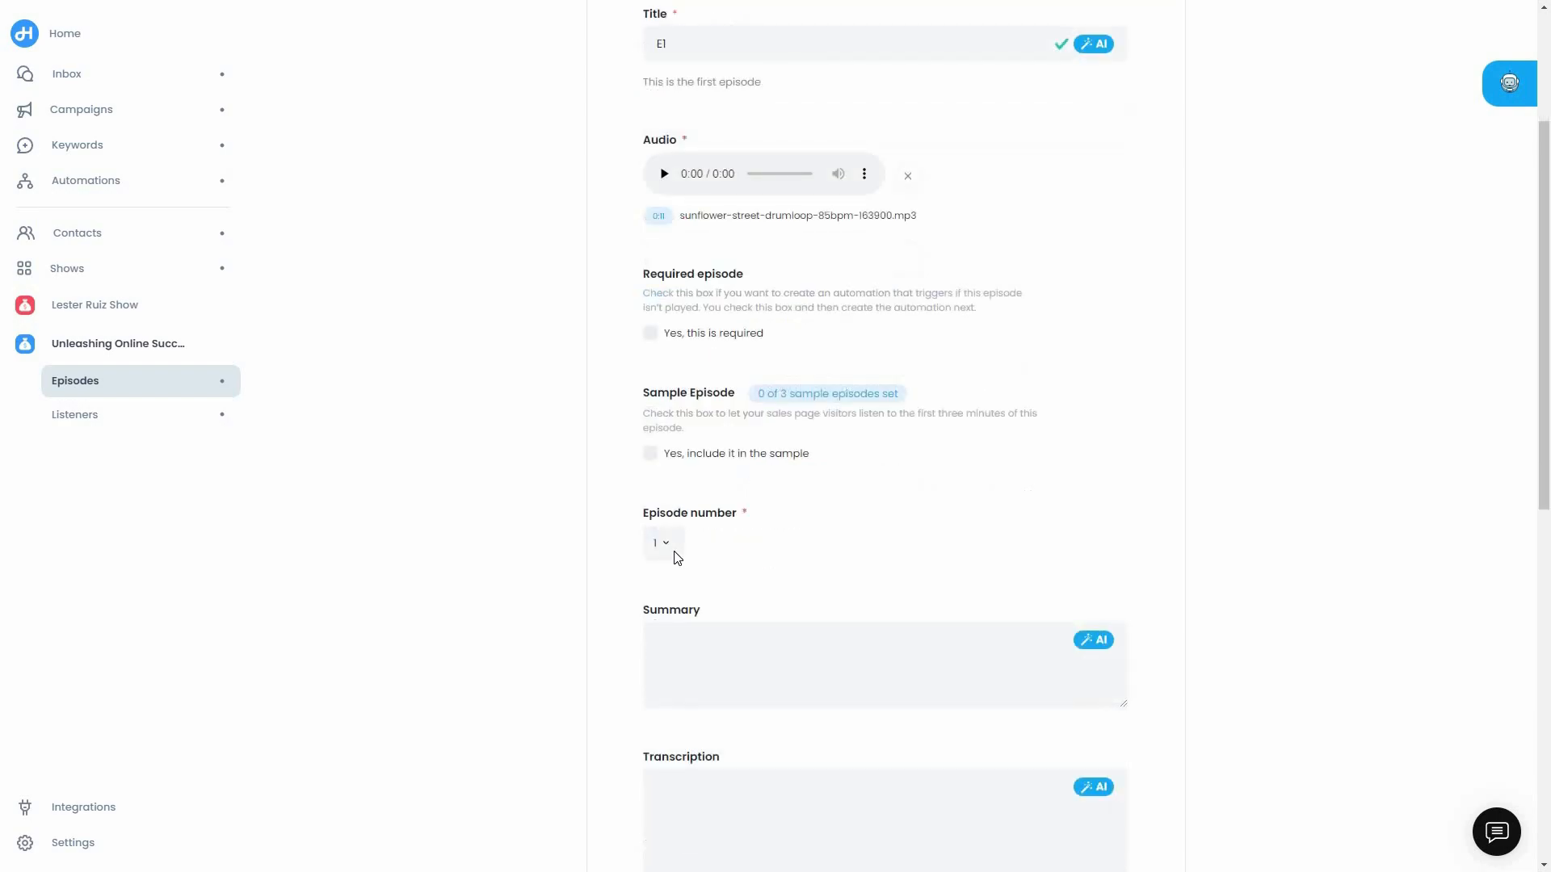
scroll(763, 508, "down", 2)
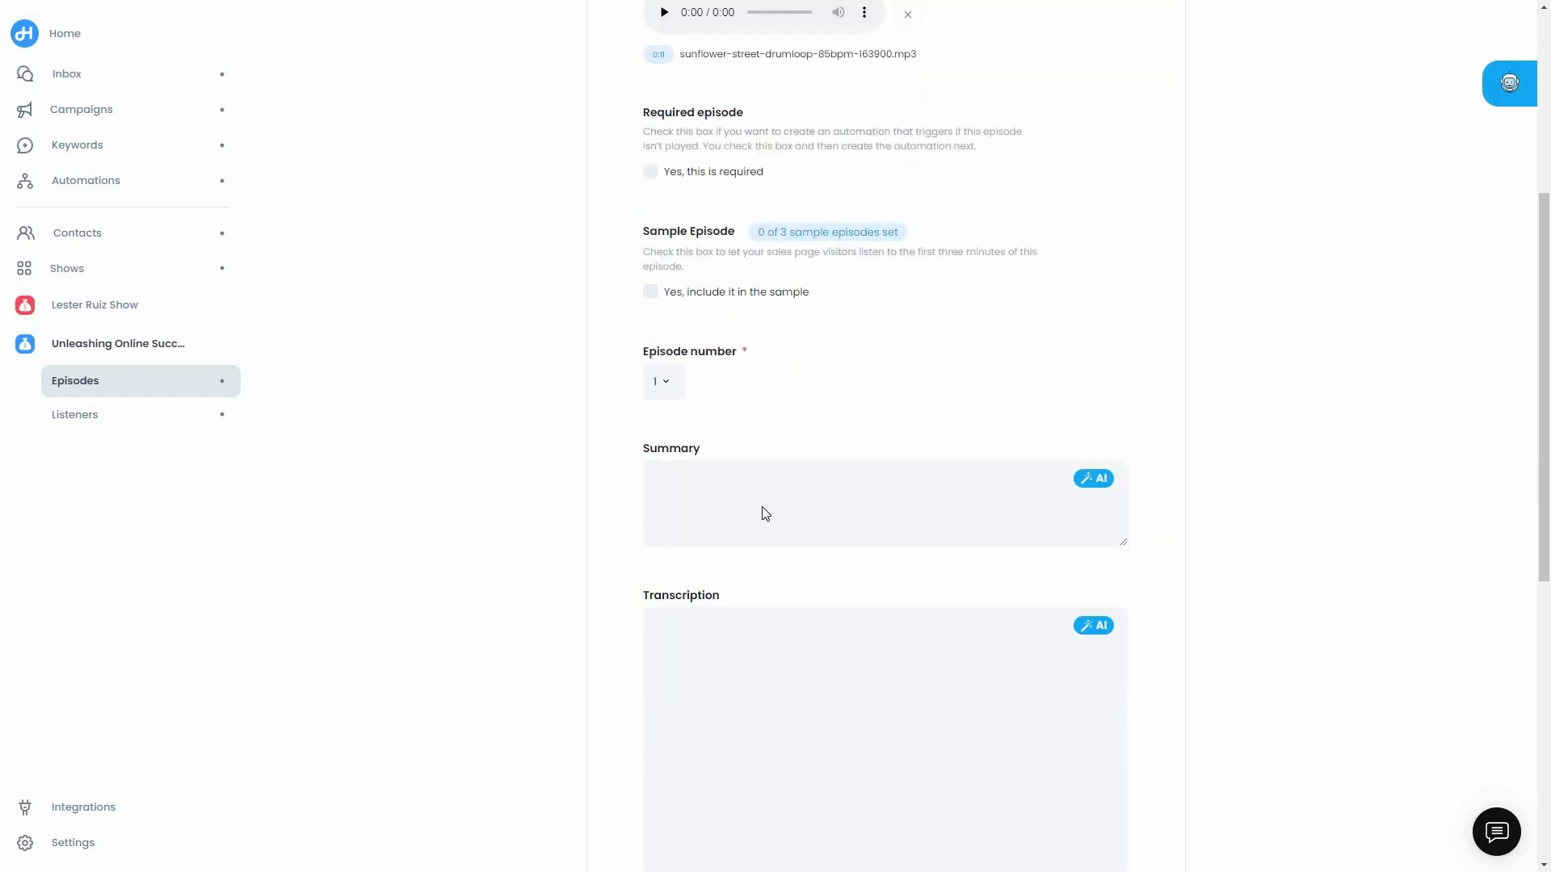
scroll(818, 625, "down", 1)
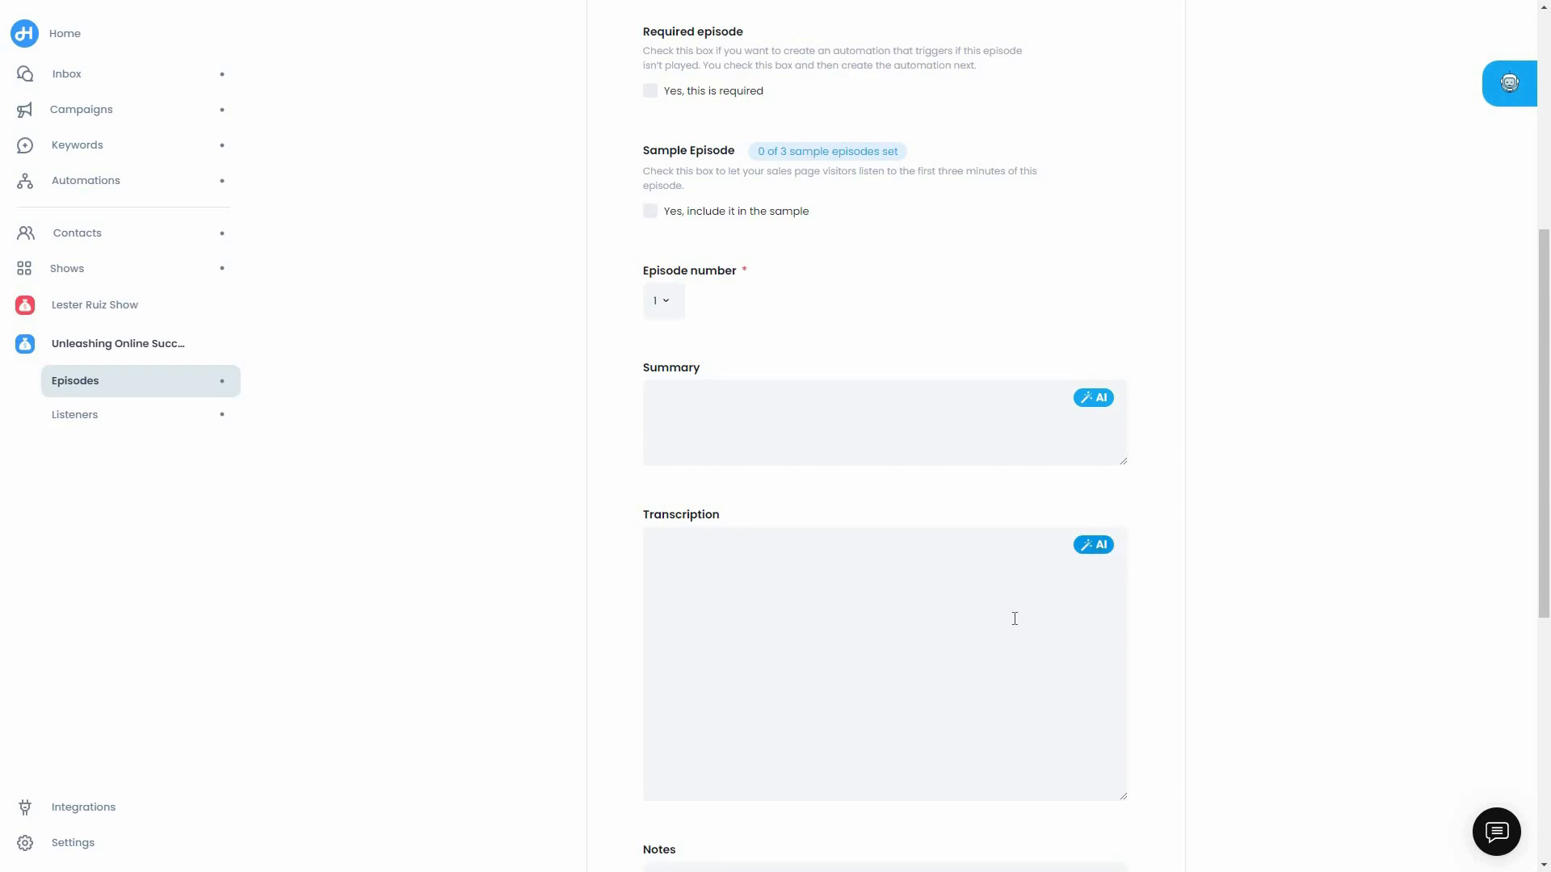
scroll(1014, 633, "up", 4)
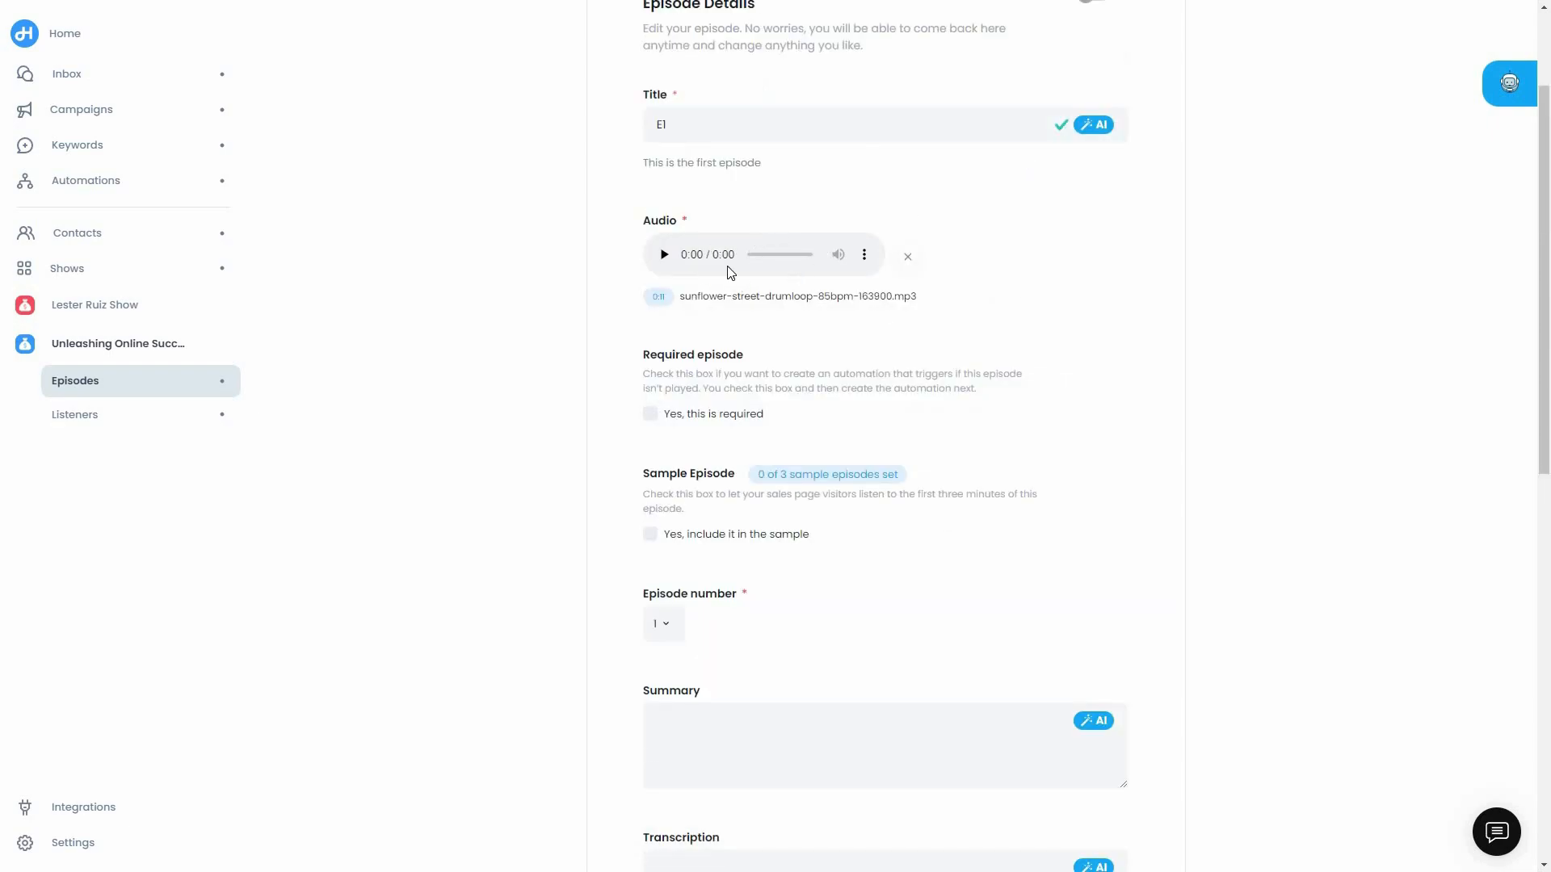
scroll(787, 621, "down", 4)
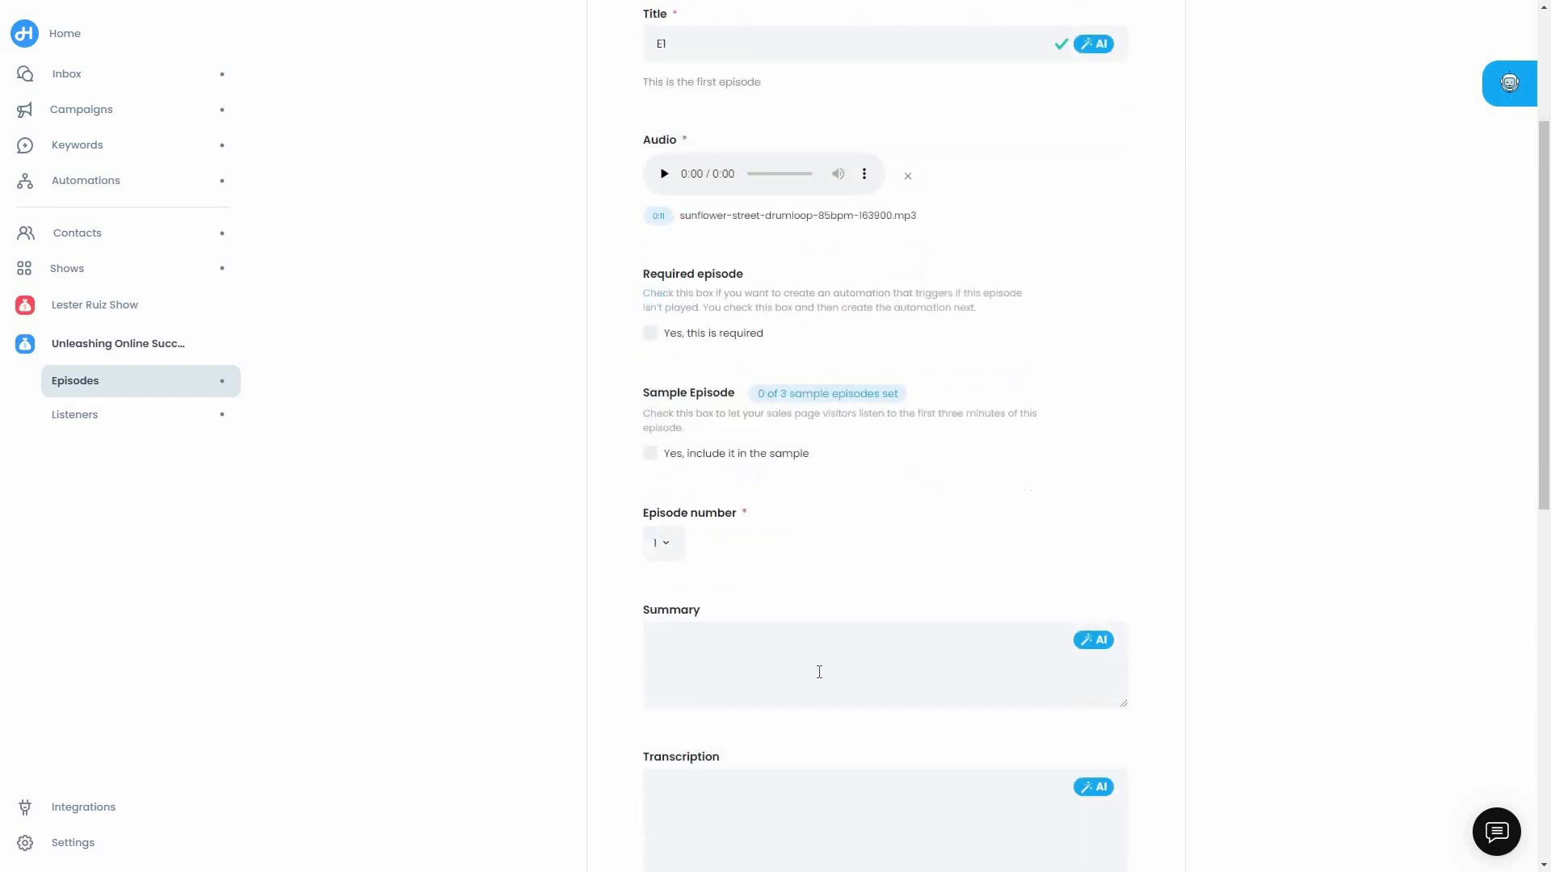
left_click(787, 620)
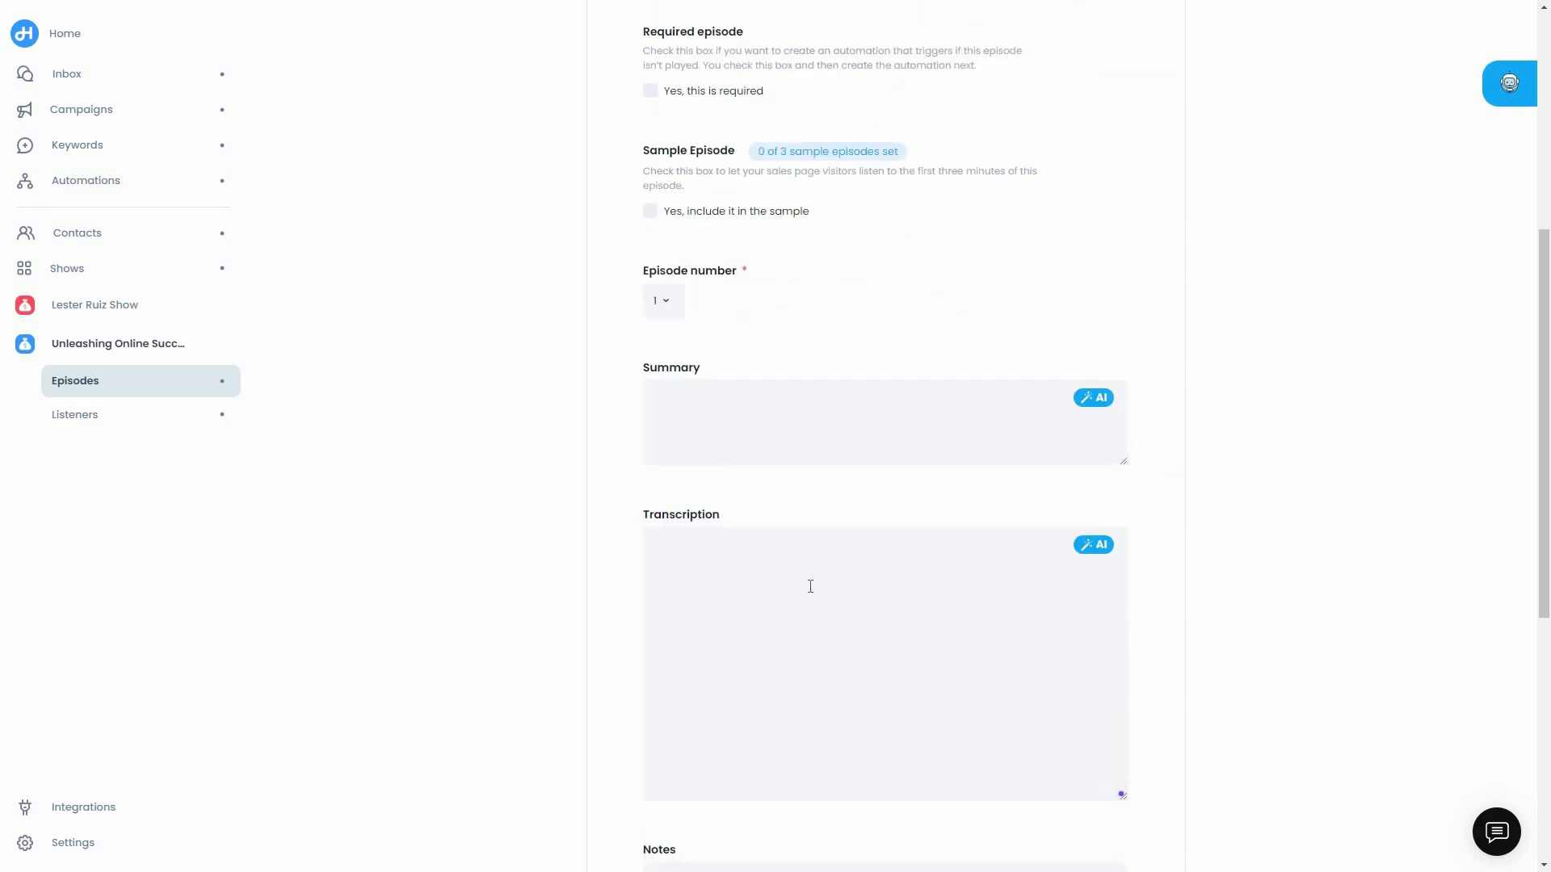
scroll(790, 638, "down", 4)
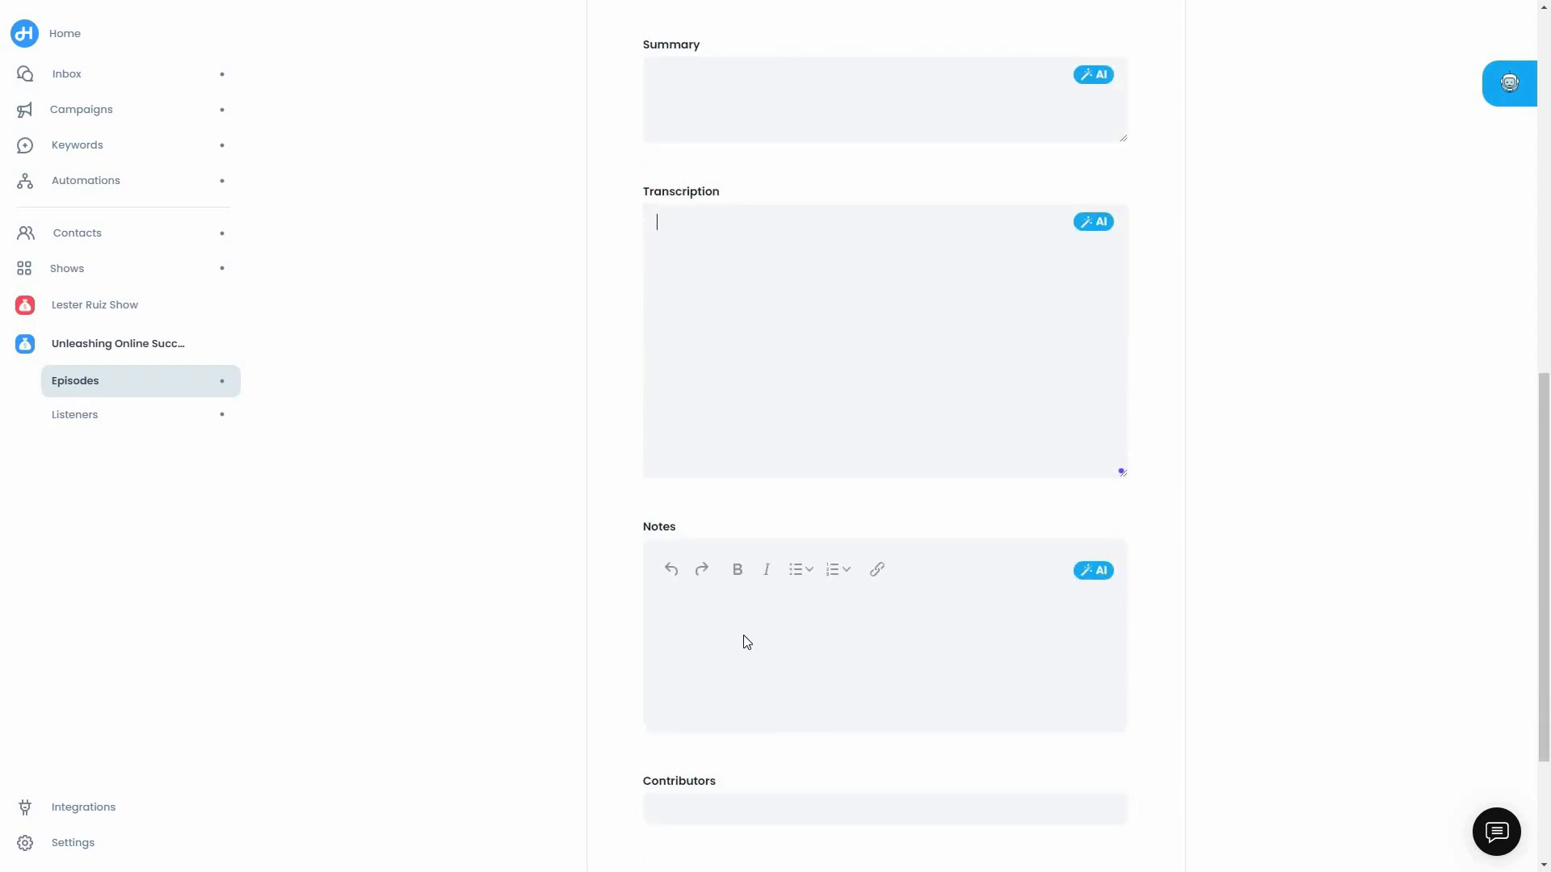
scroll(731, 598, "down", 3)
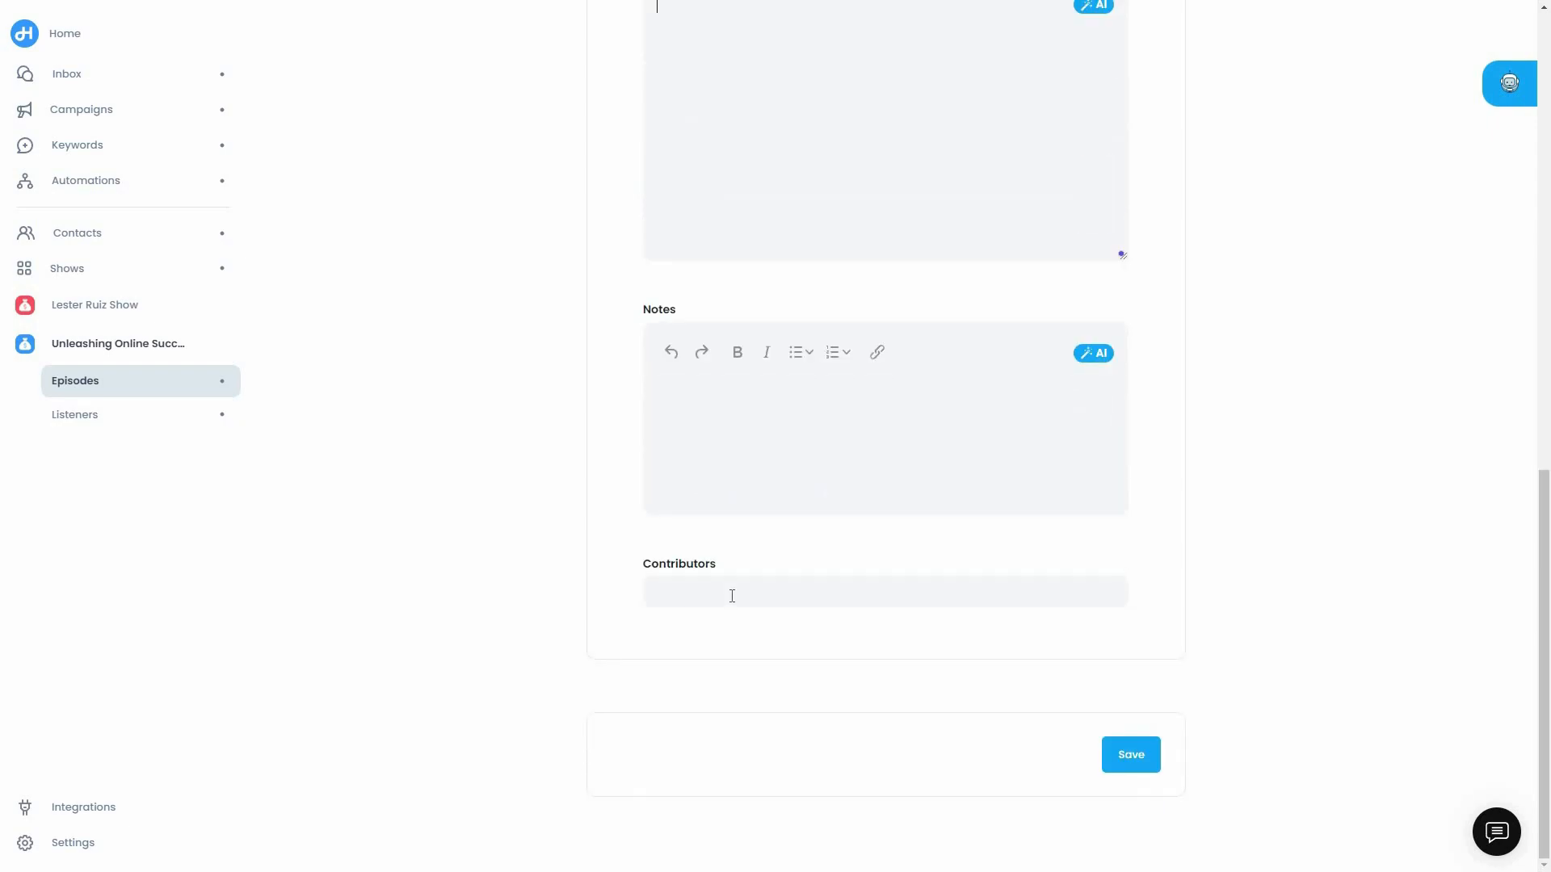
Step: Save the episode "E1" and enable public sharing for the show's embed code
left_click(1127, 760)
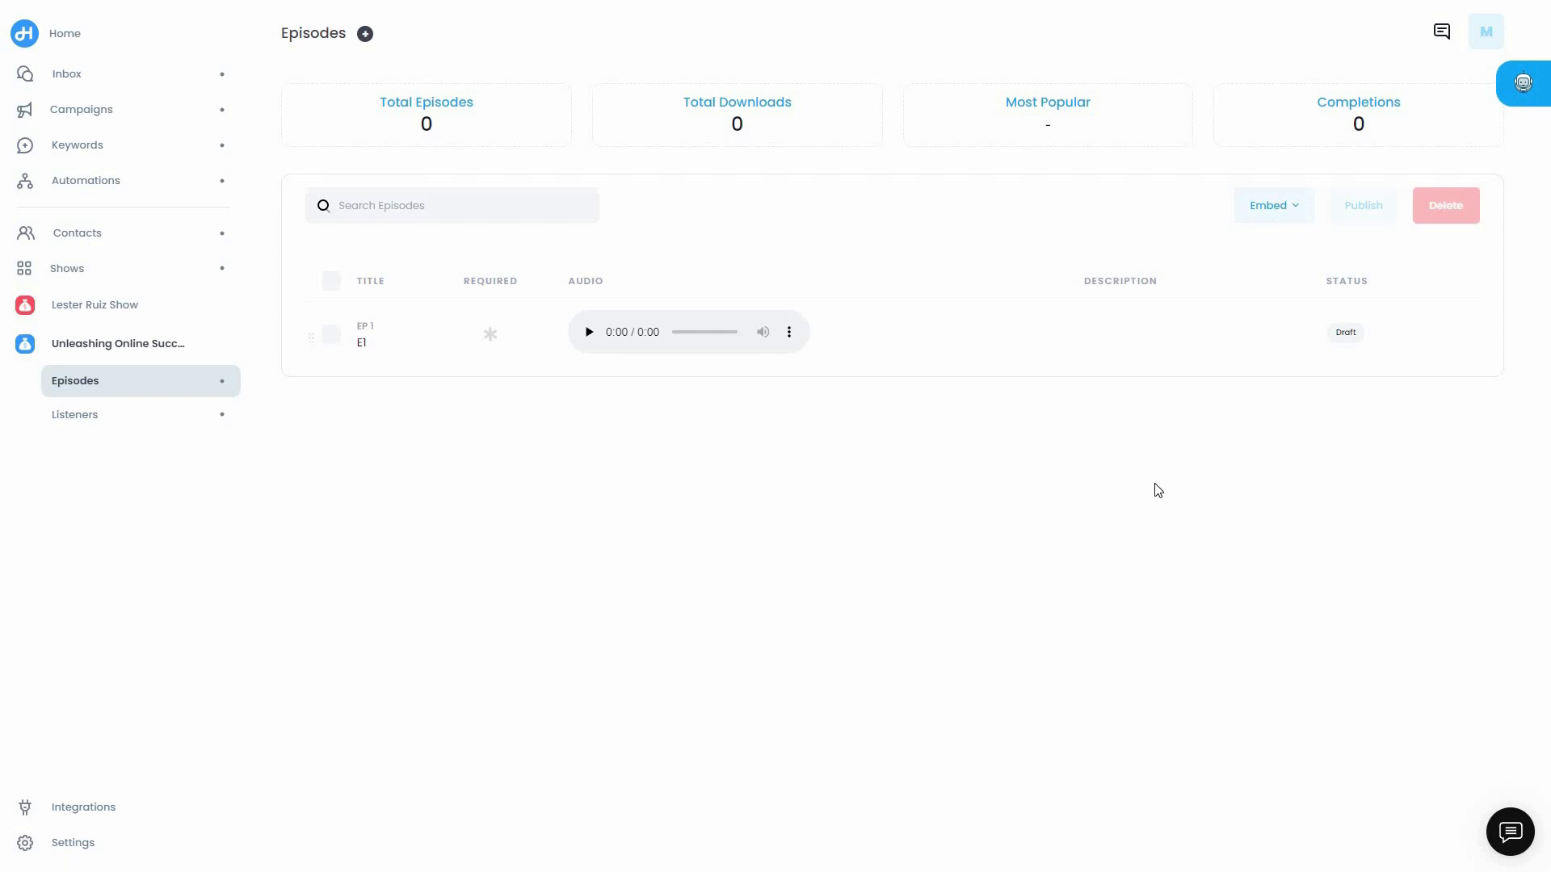
left_click(1300, 215)
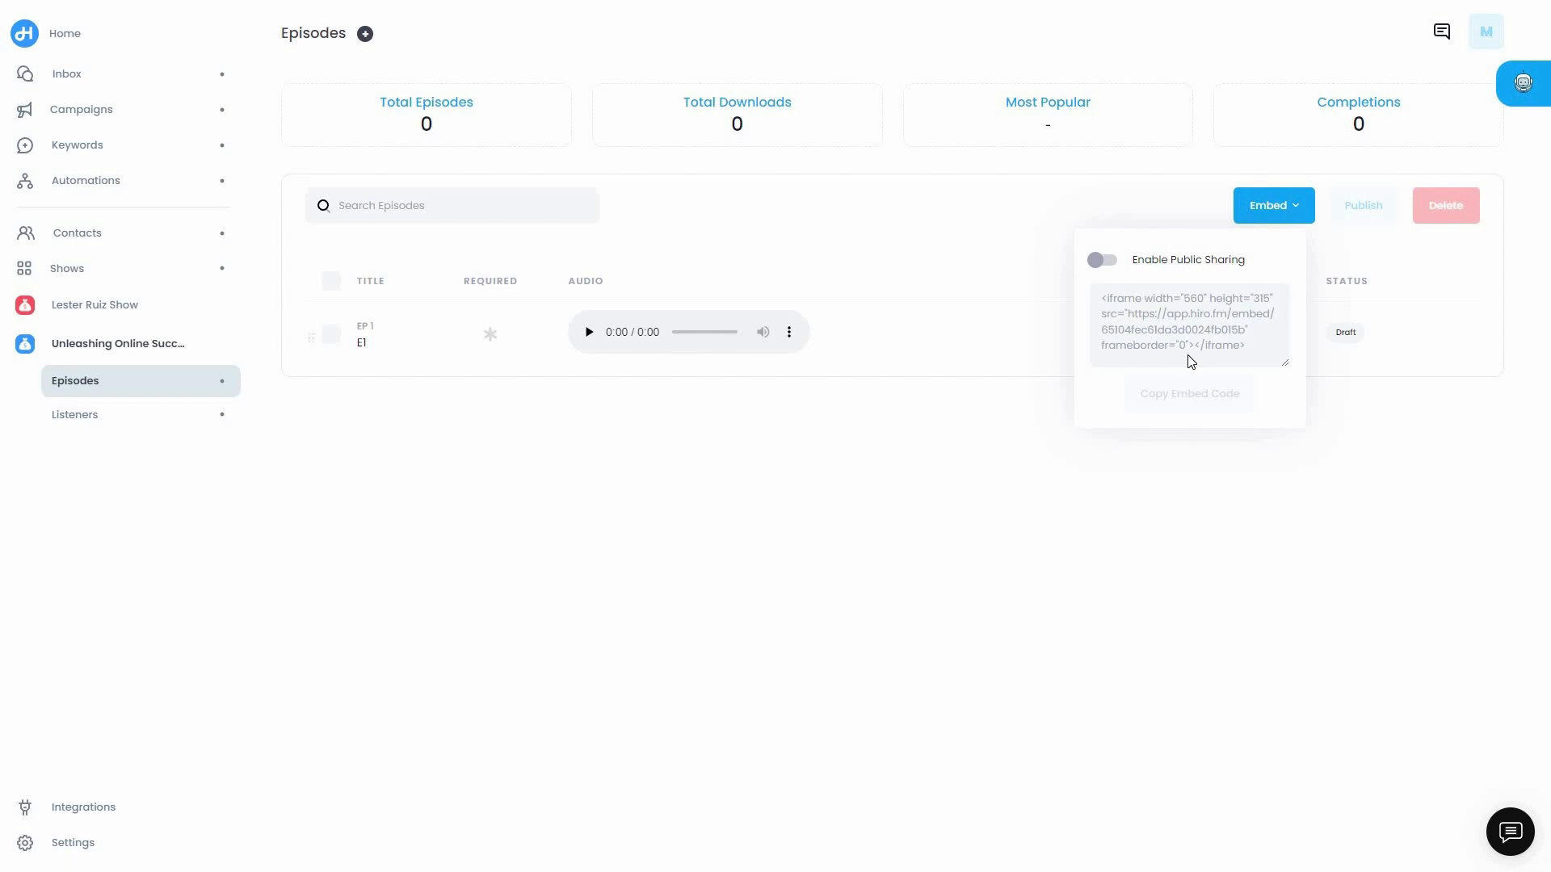
left_click(1114, 269)
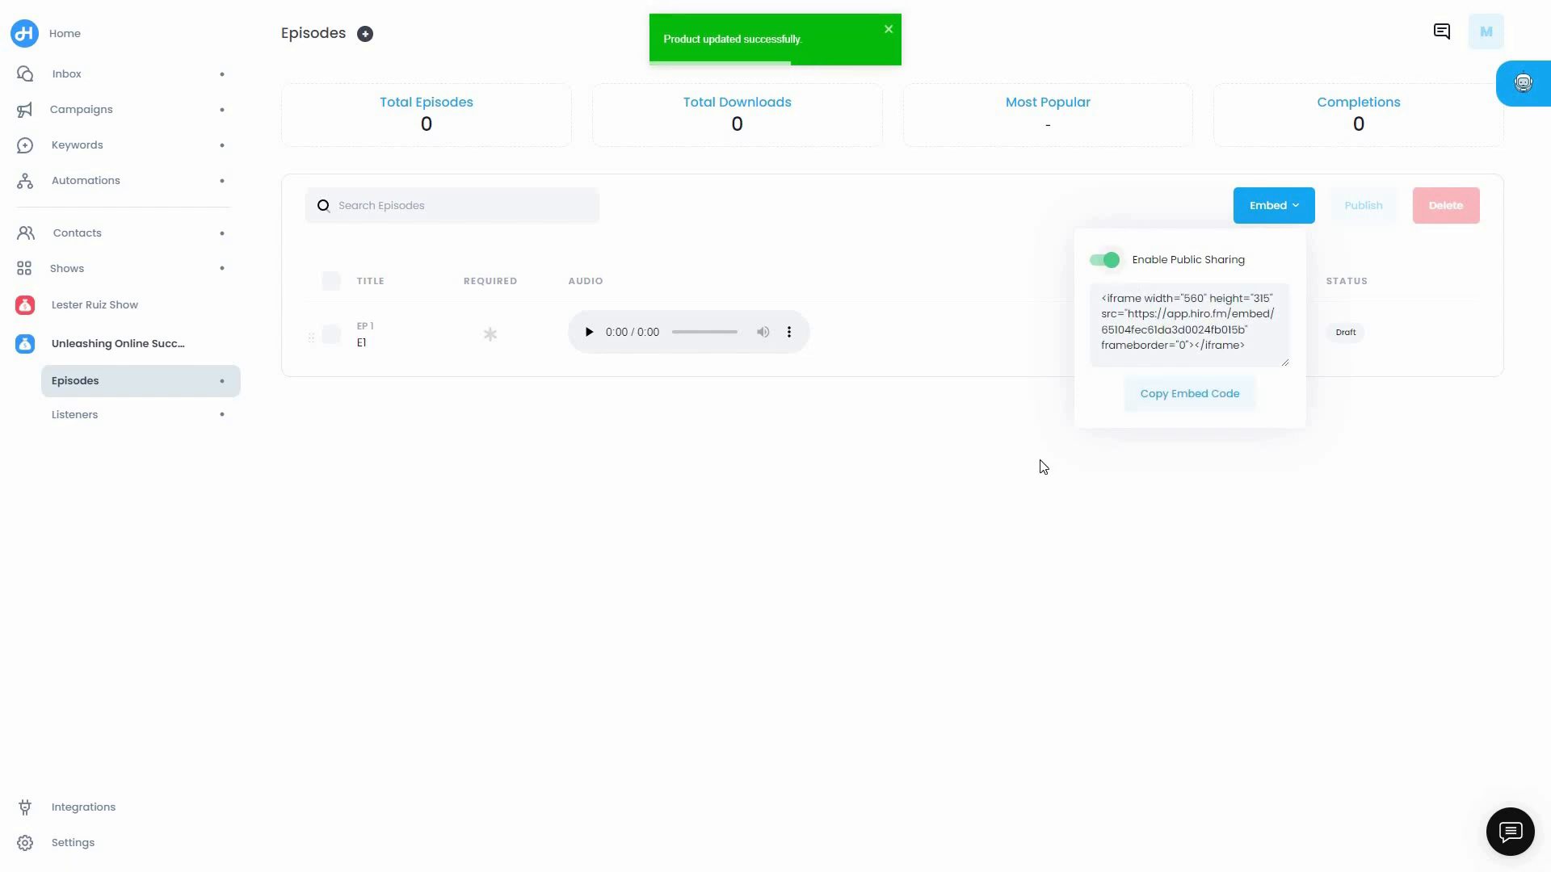
Step: Examine the form for adding a single listener to the Unleashing Online Success show, and cancel it
left_click(103, 429)
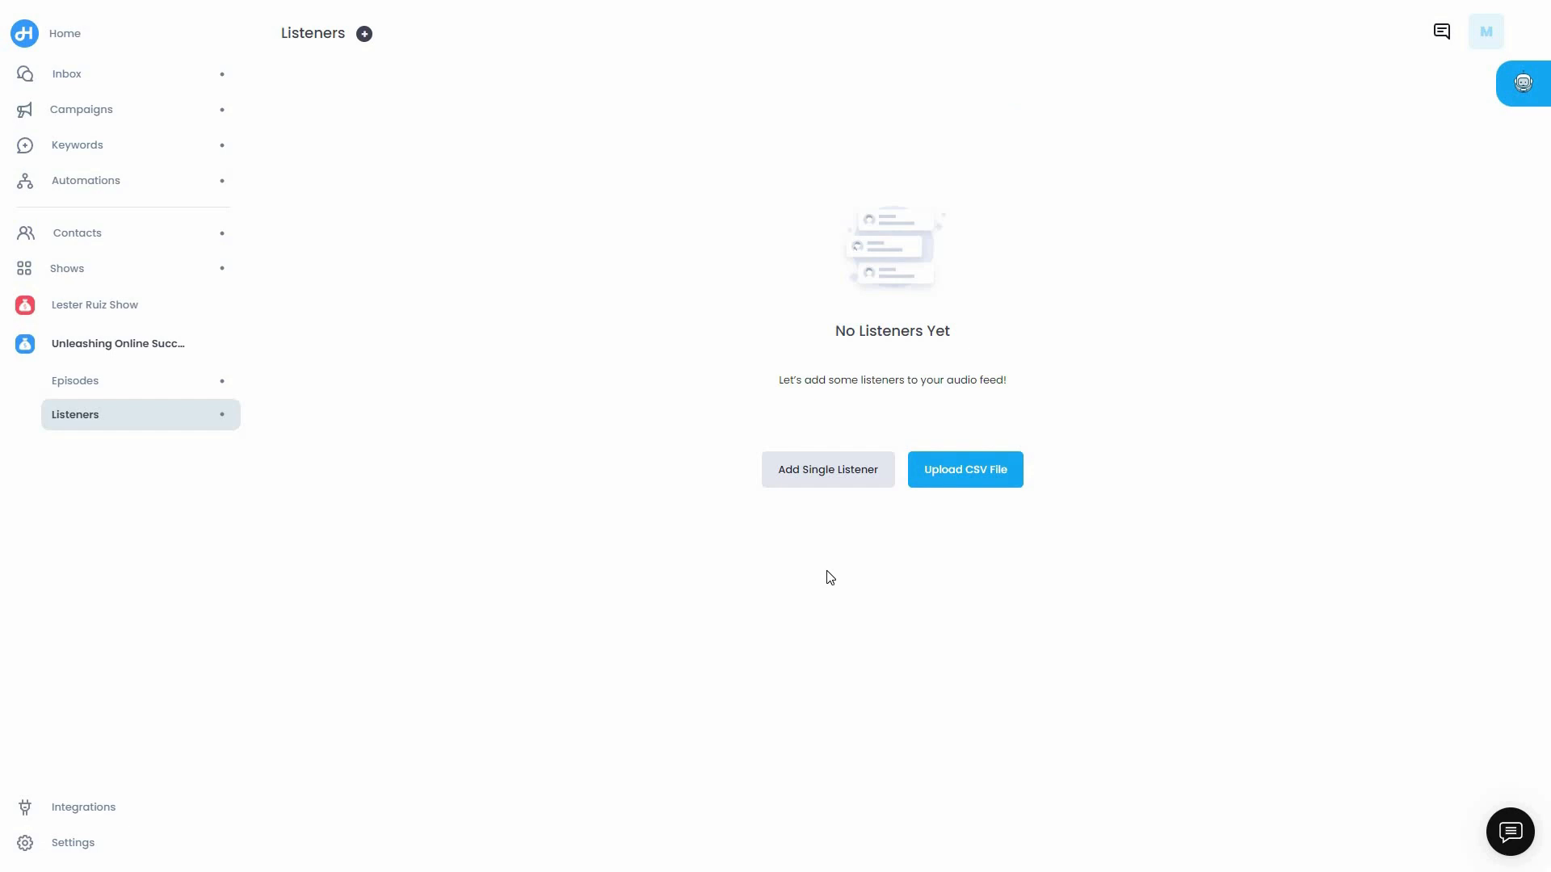
left_click(975, 487)
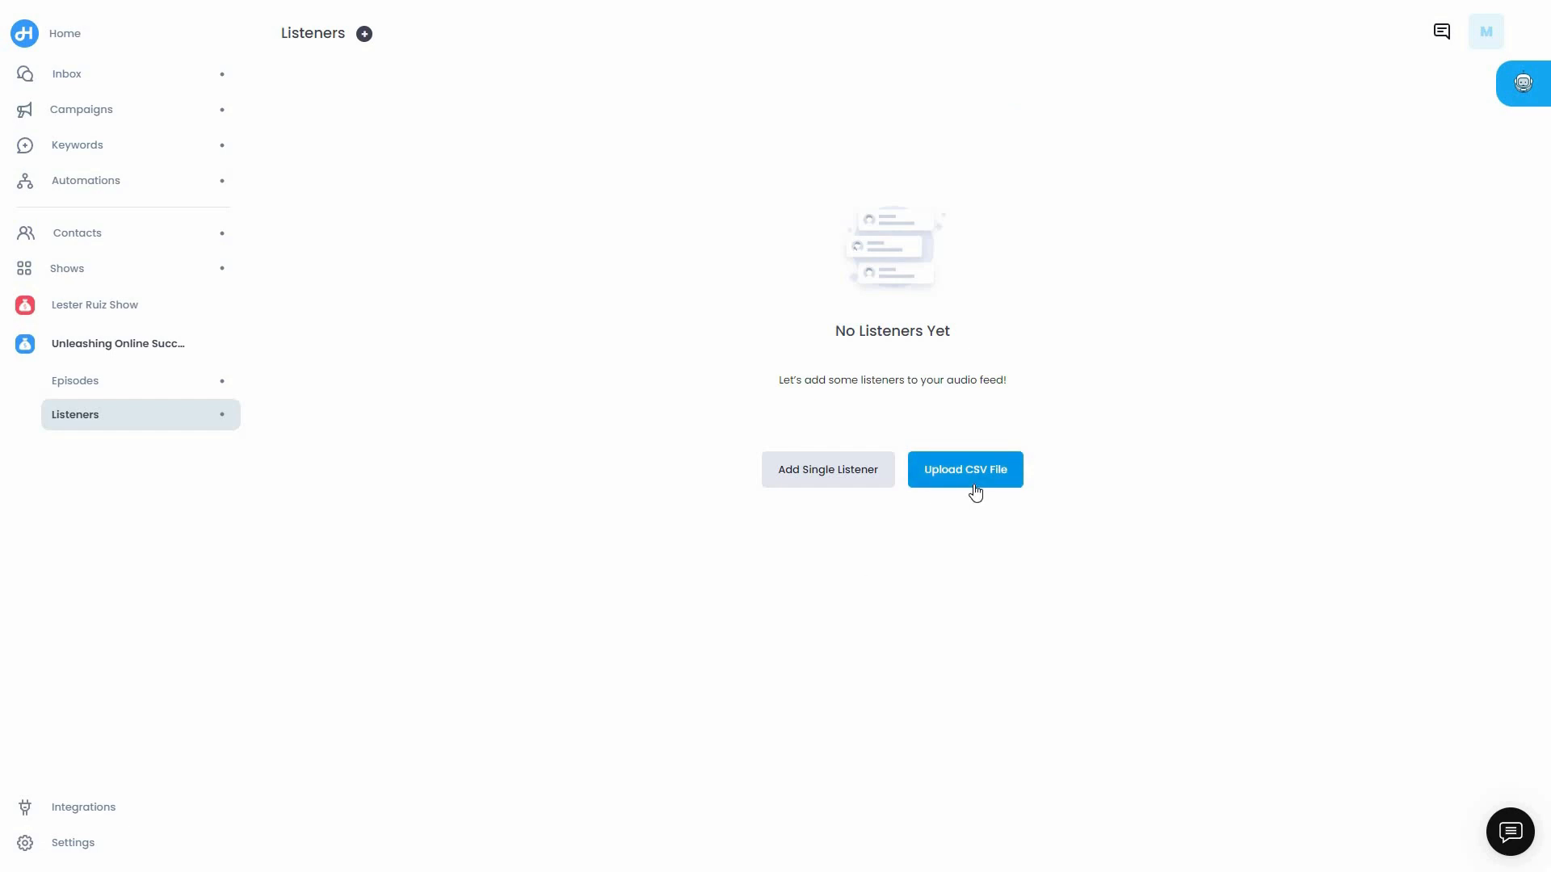
left_click(827, 483)
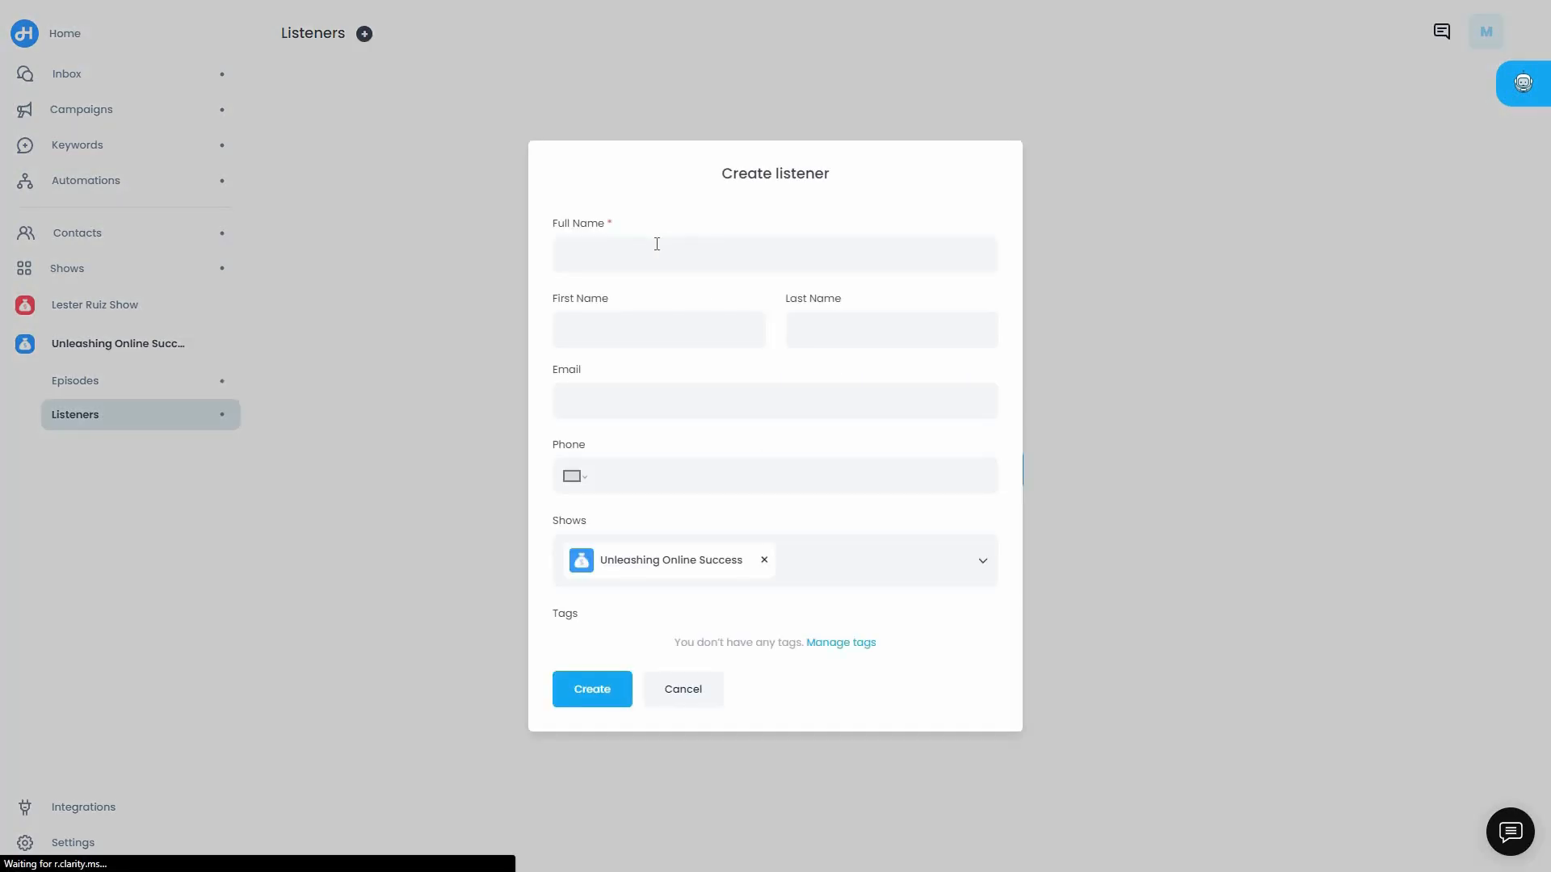
left_click(631, 252)
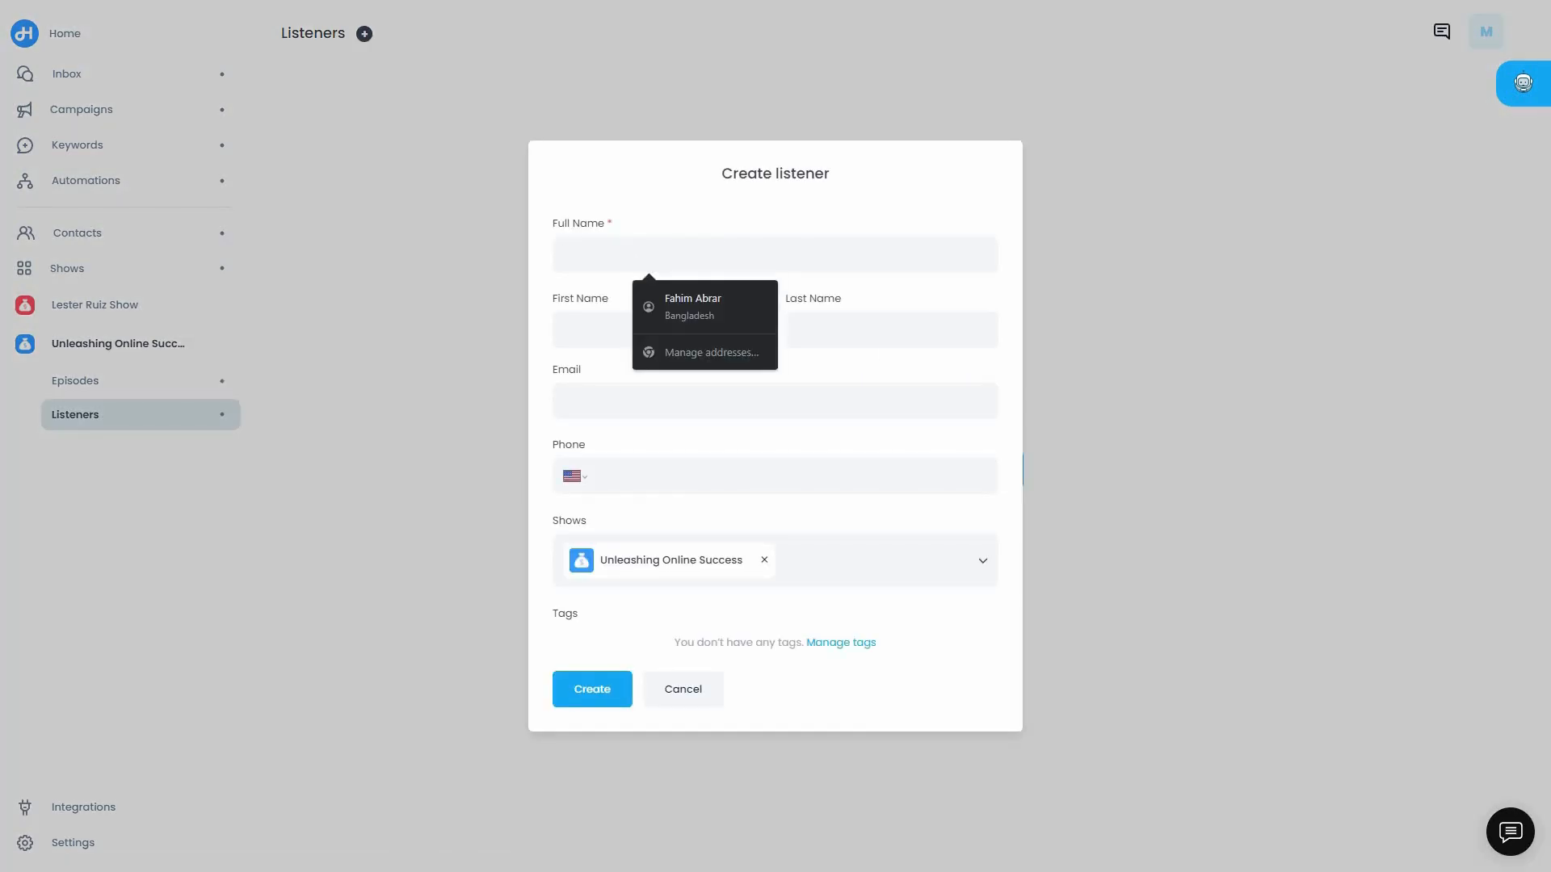
left_click(681, 479)
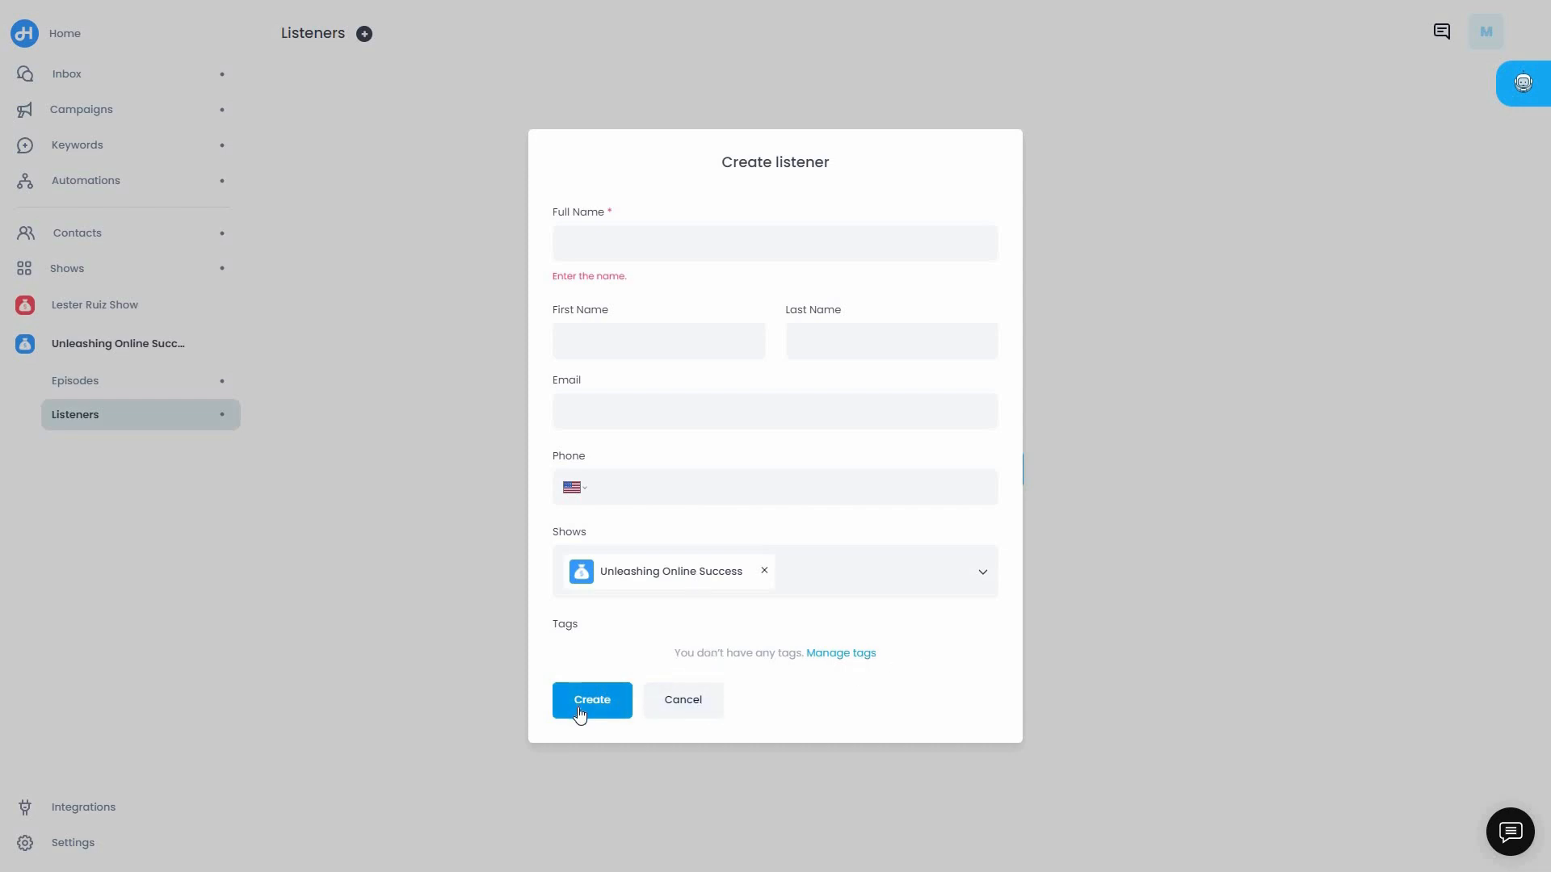
left_click(681, 711)
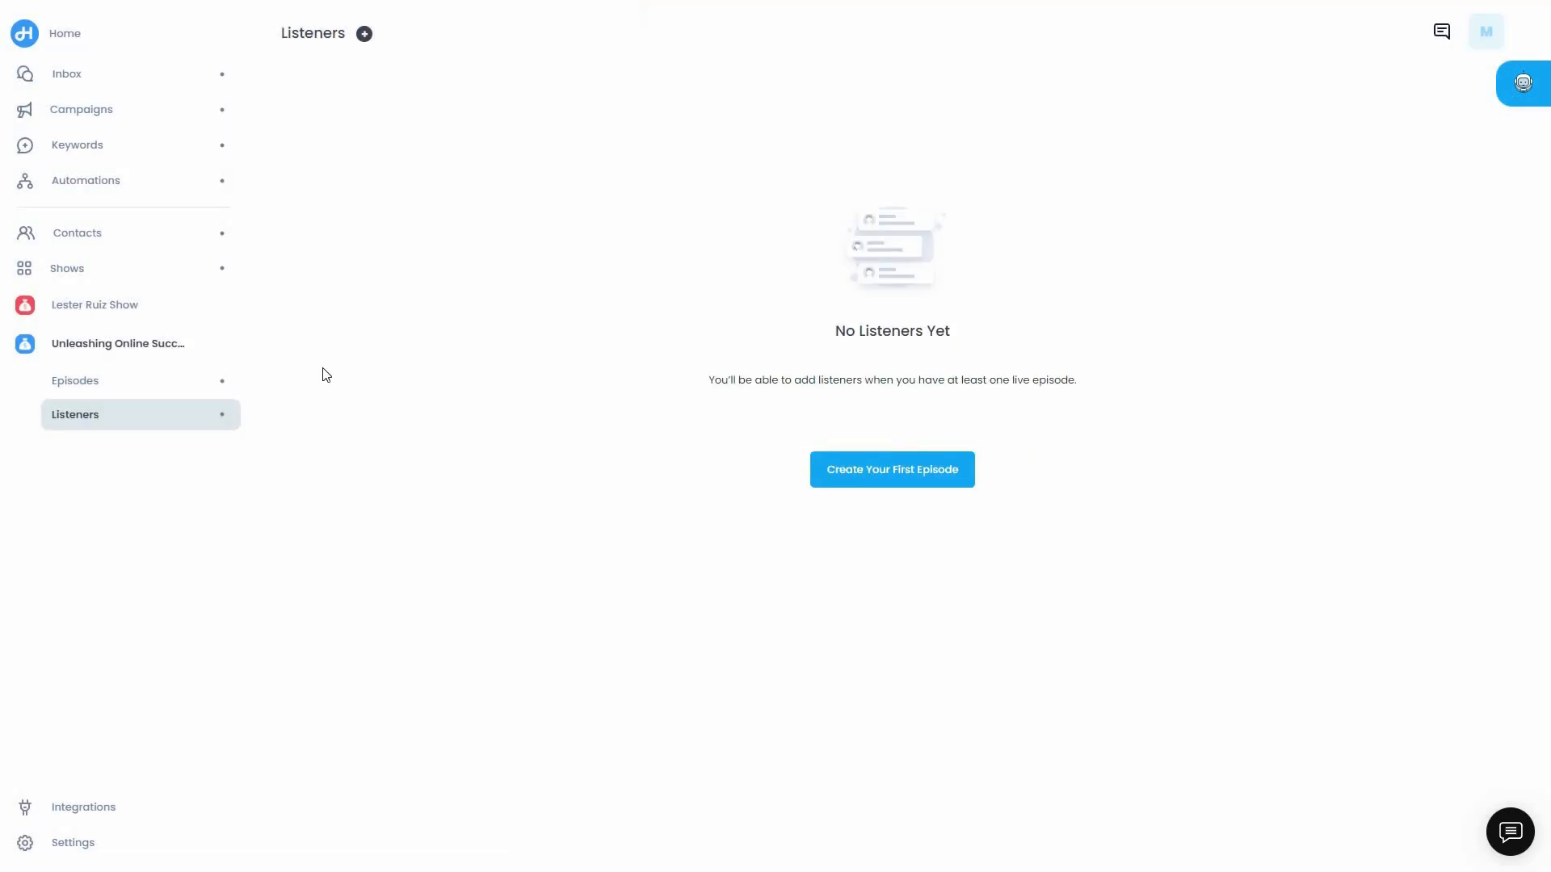
Step: View the listeners and the episodes of the other existing show
left_click(84, 313)
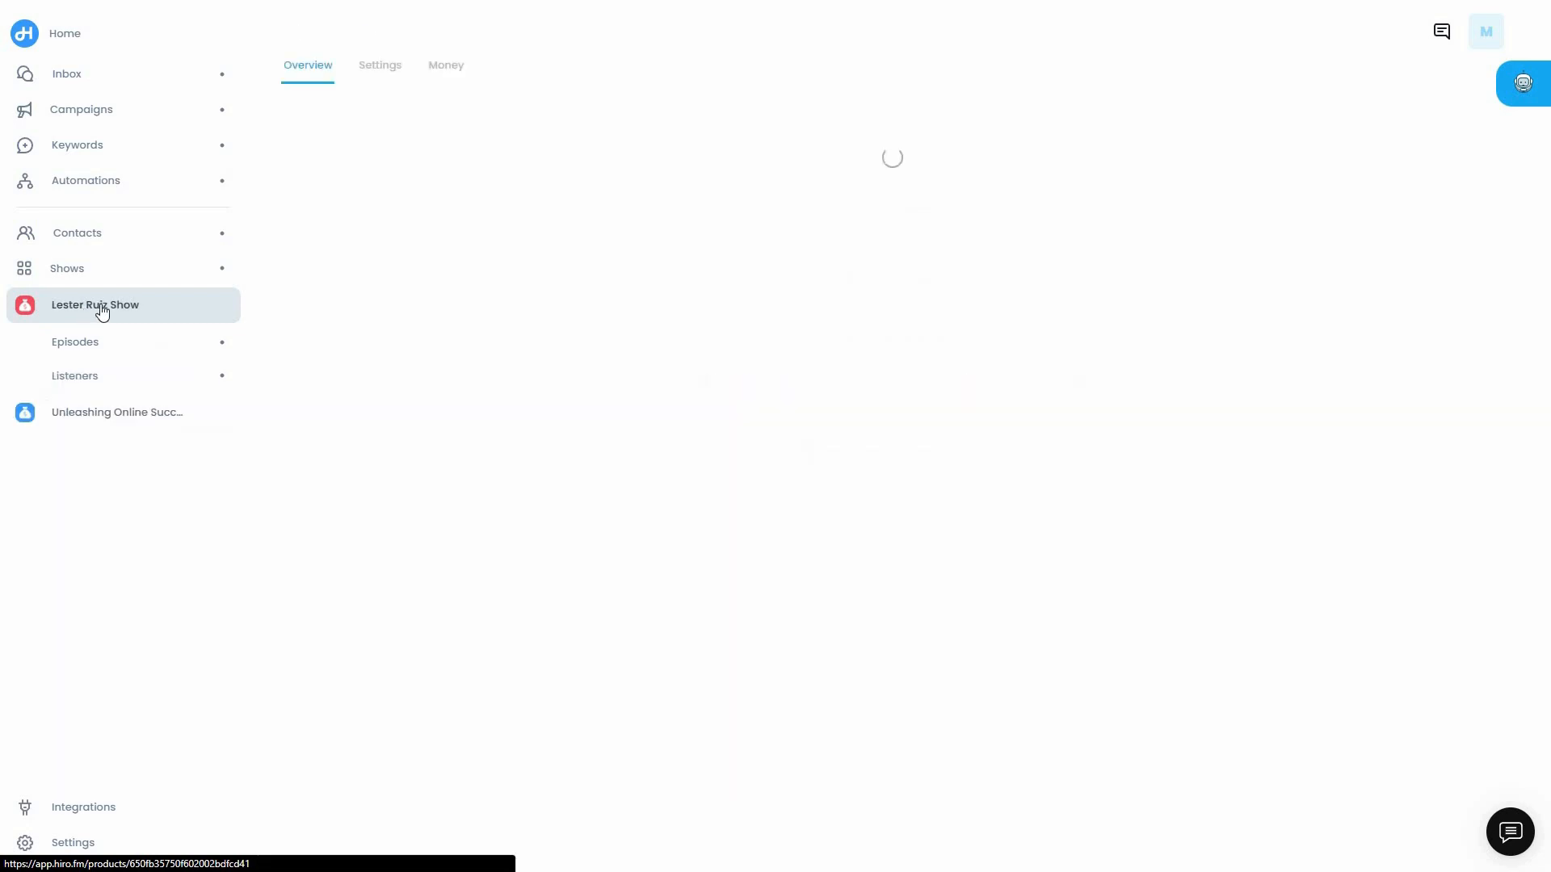
left_click(97, 378)
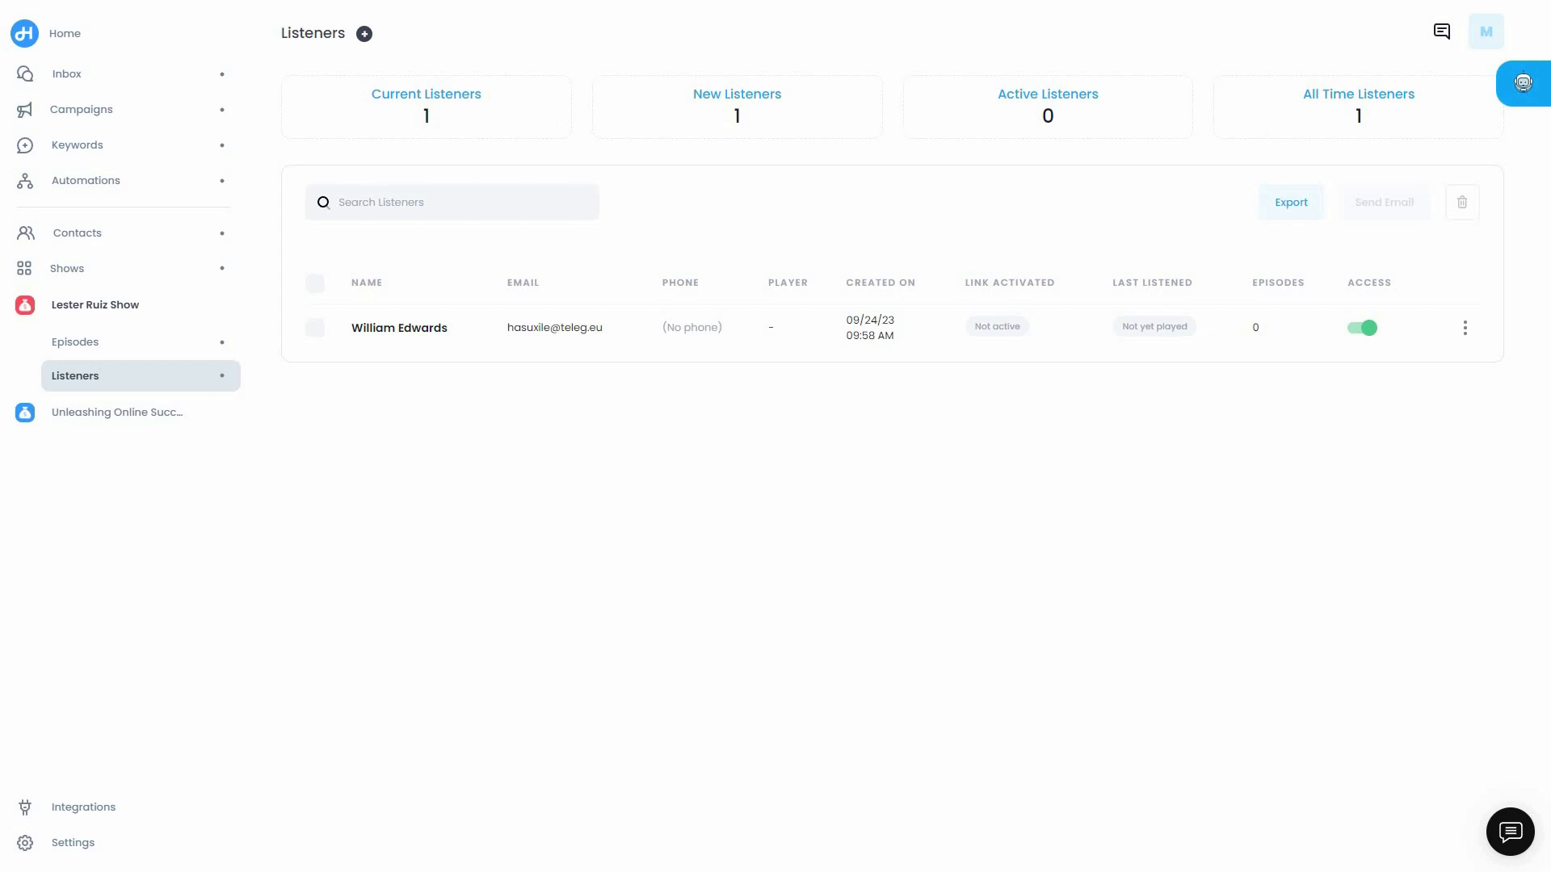
left_click(89, 357)
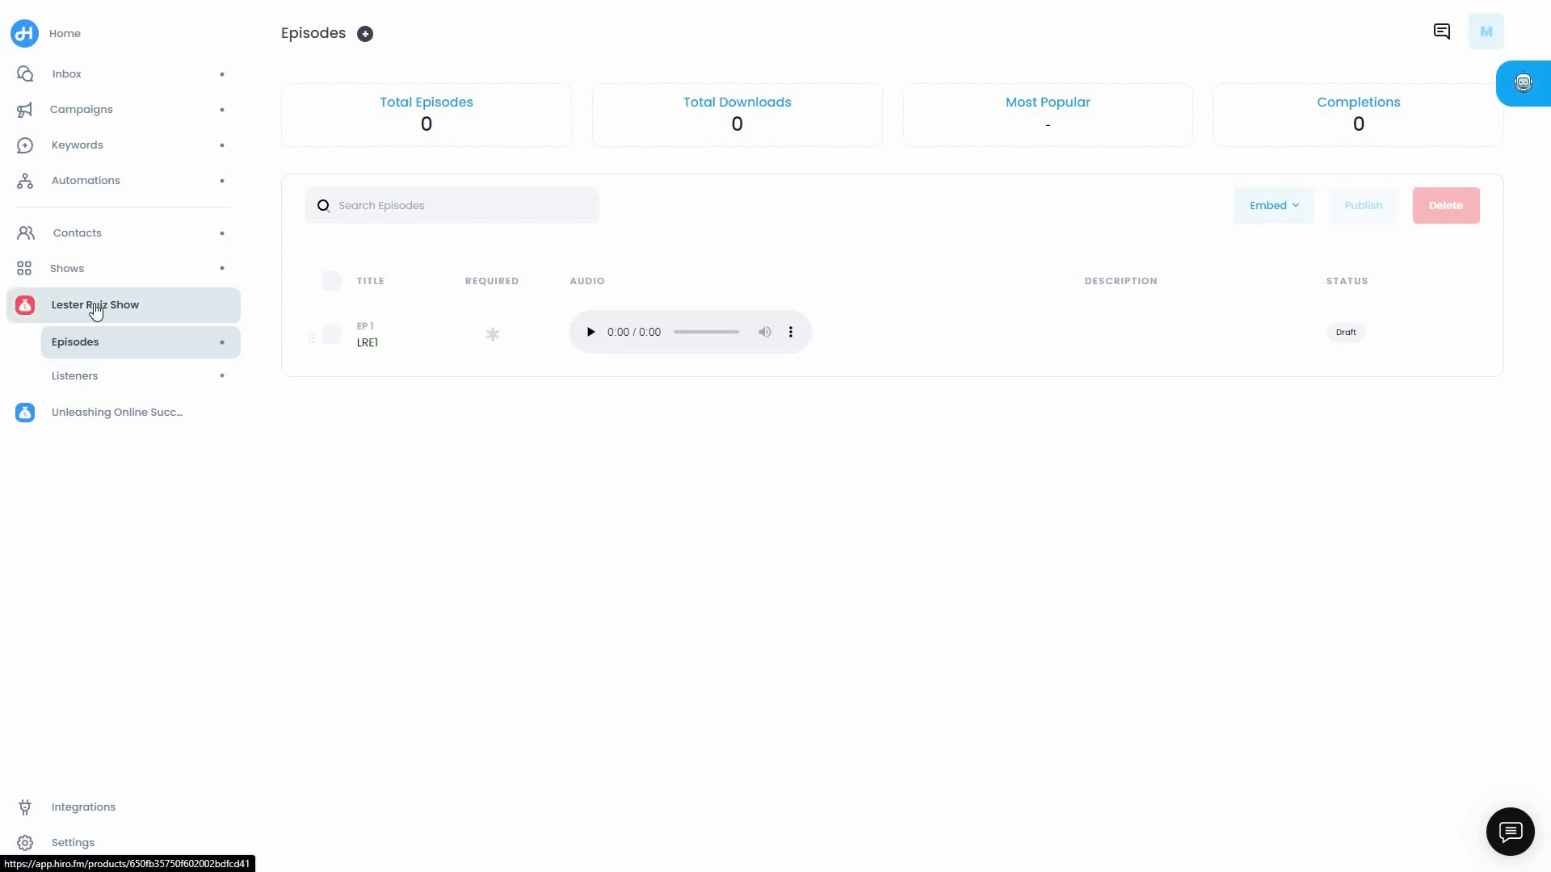
Step: Open the monetization setup from the overview of the Unleashing Online Success show
left_click(114, 419)
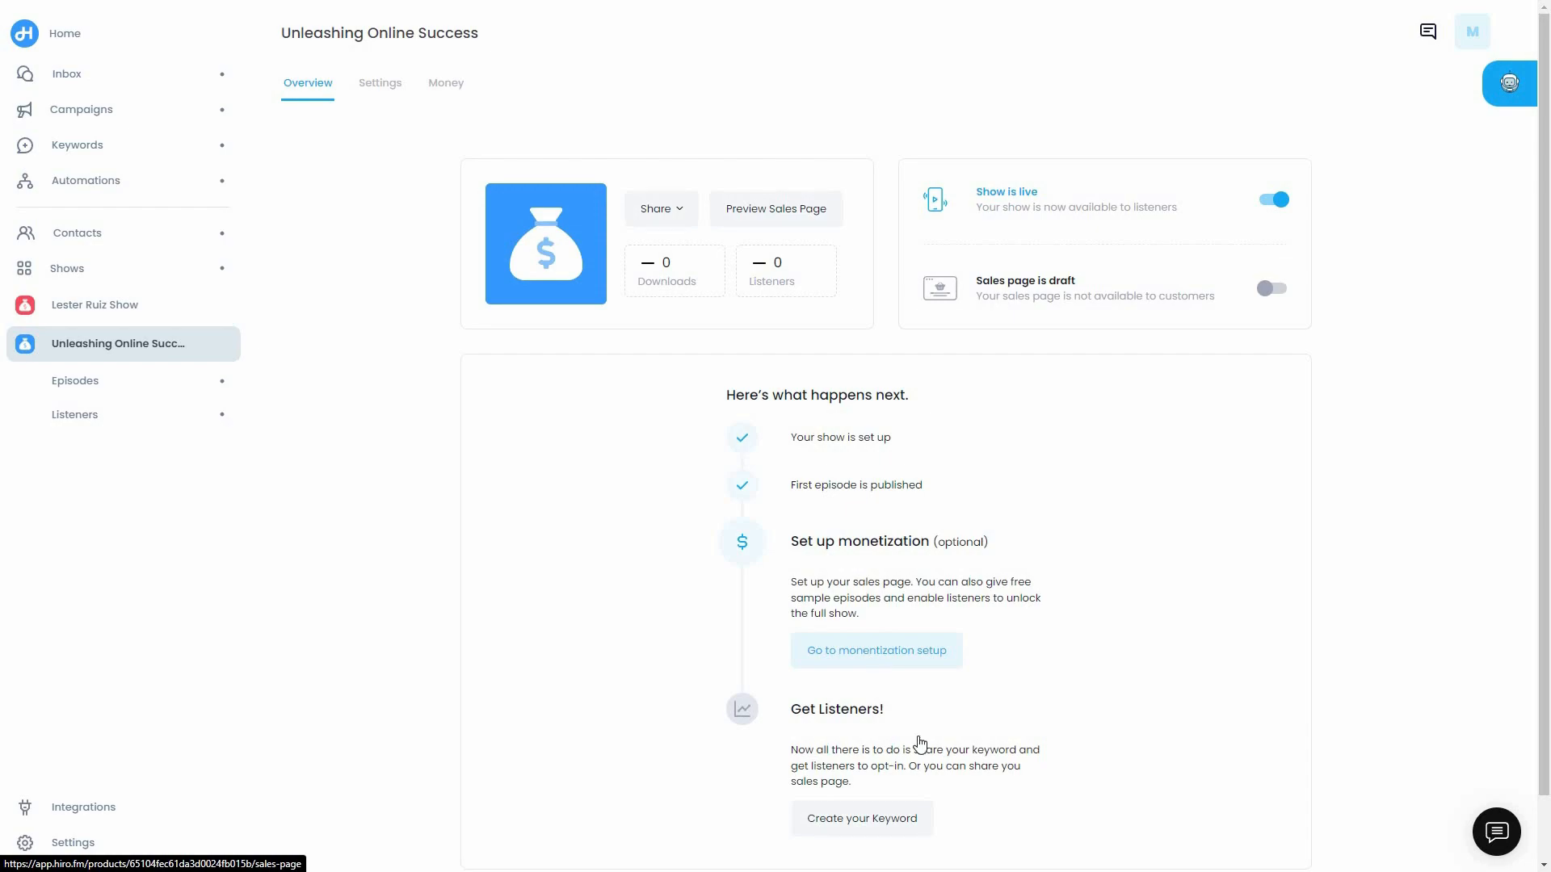
scroll(882, 764, "down", 1)
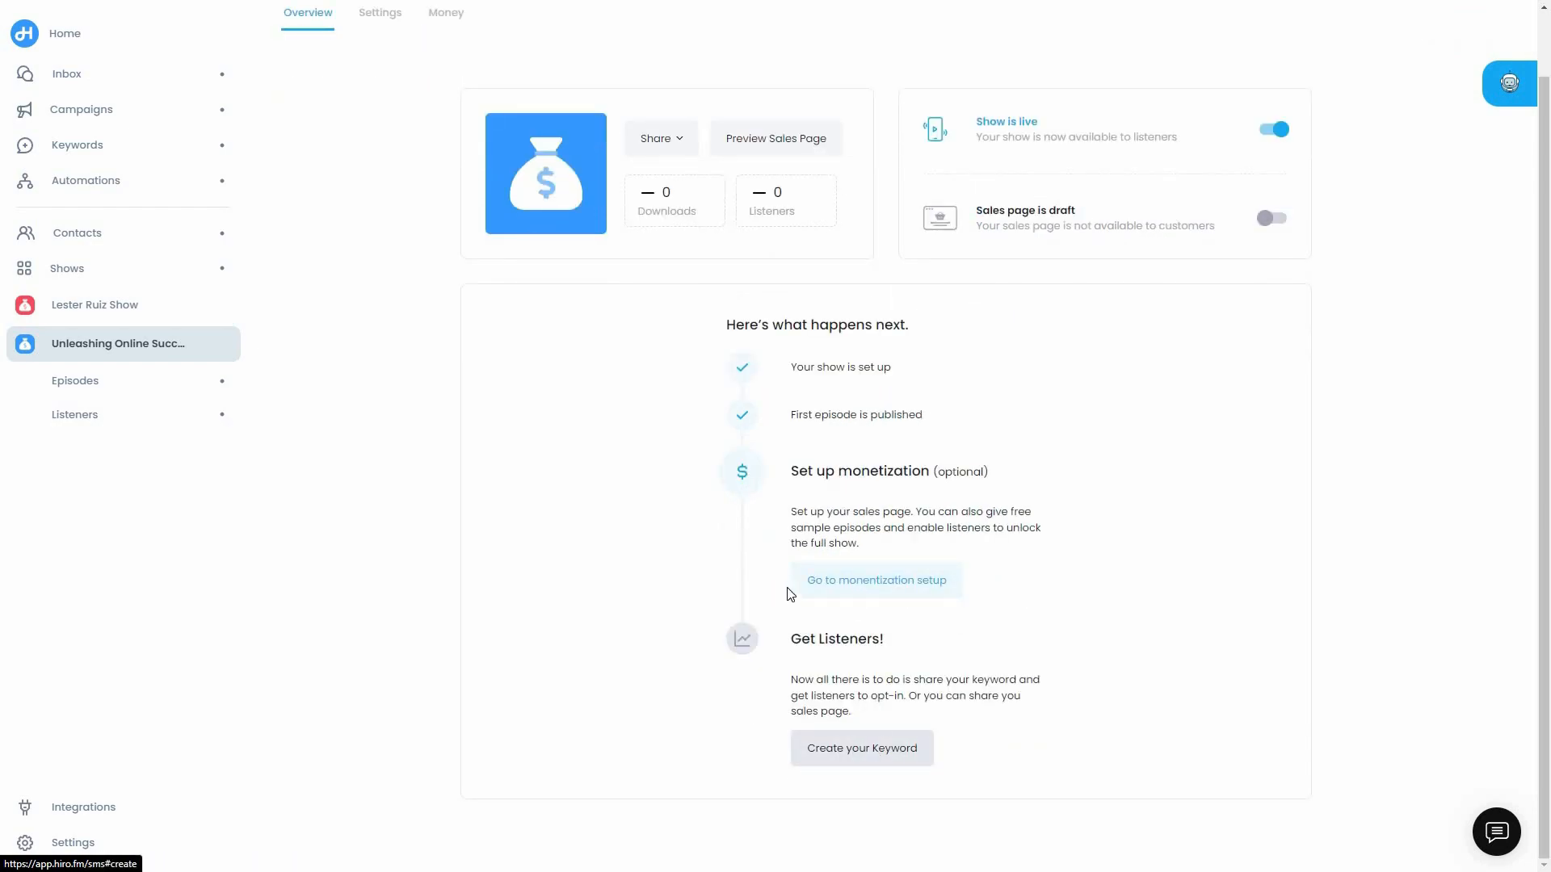
left_click(929, 593)
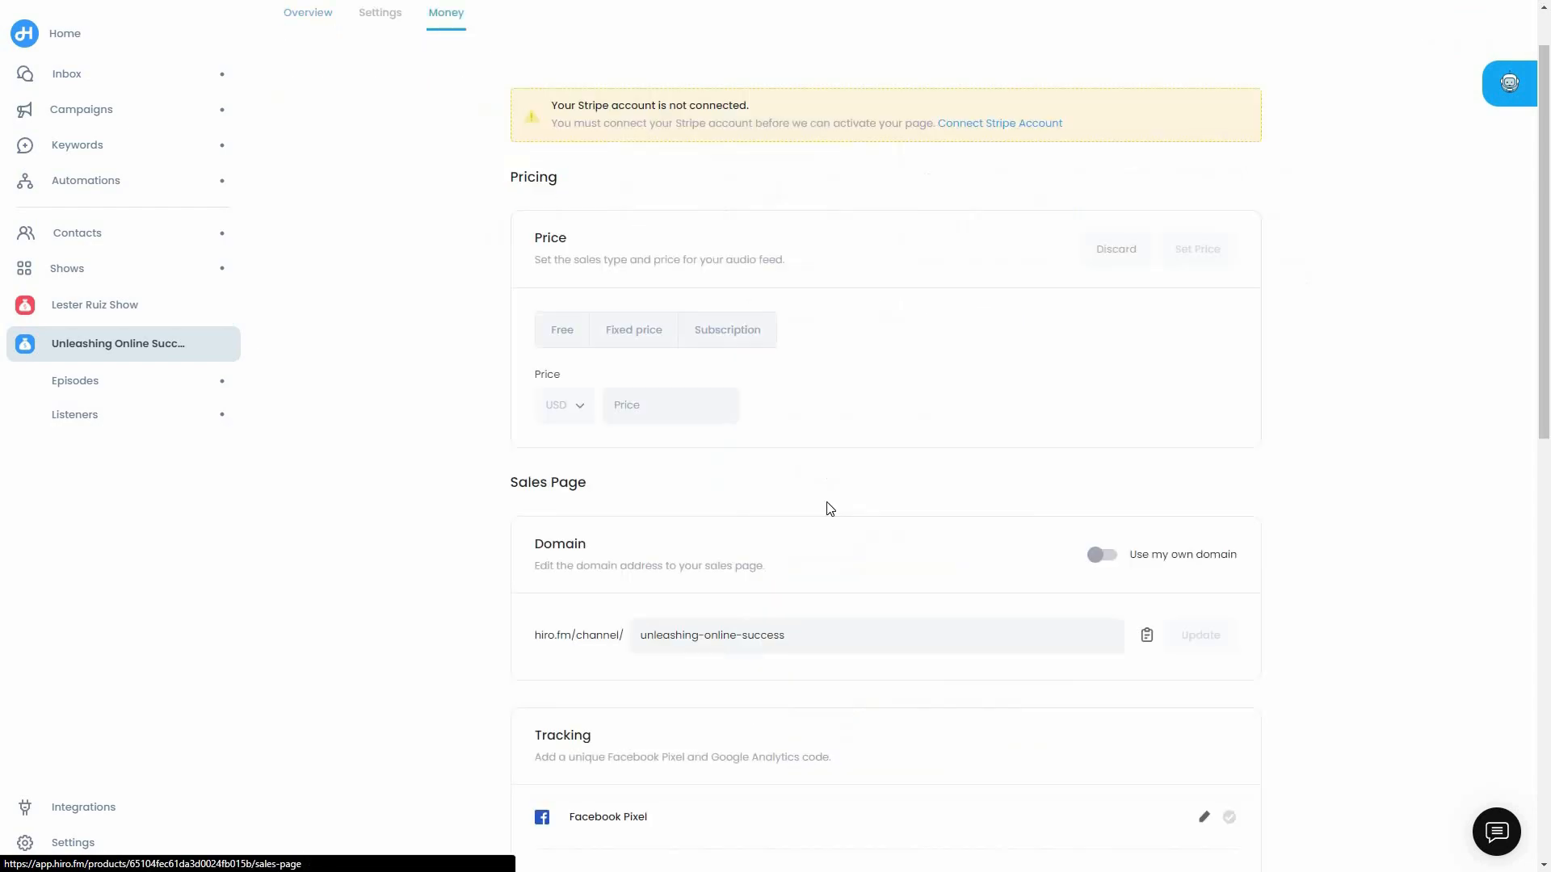
Step: Examine the pricing, sales page domain, tracking, About your show, reviews and FAQ sections of the monetization page
scroll(457, 104, "up", 1)
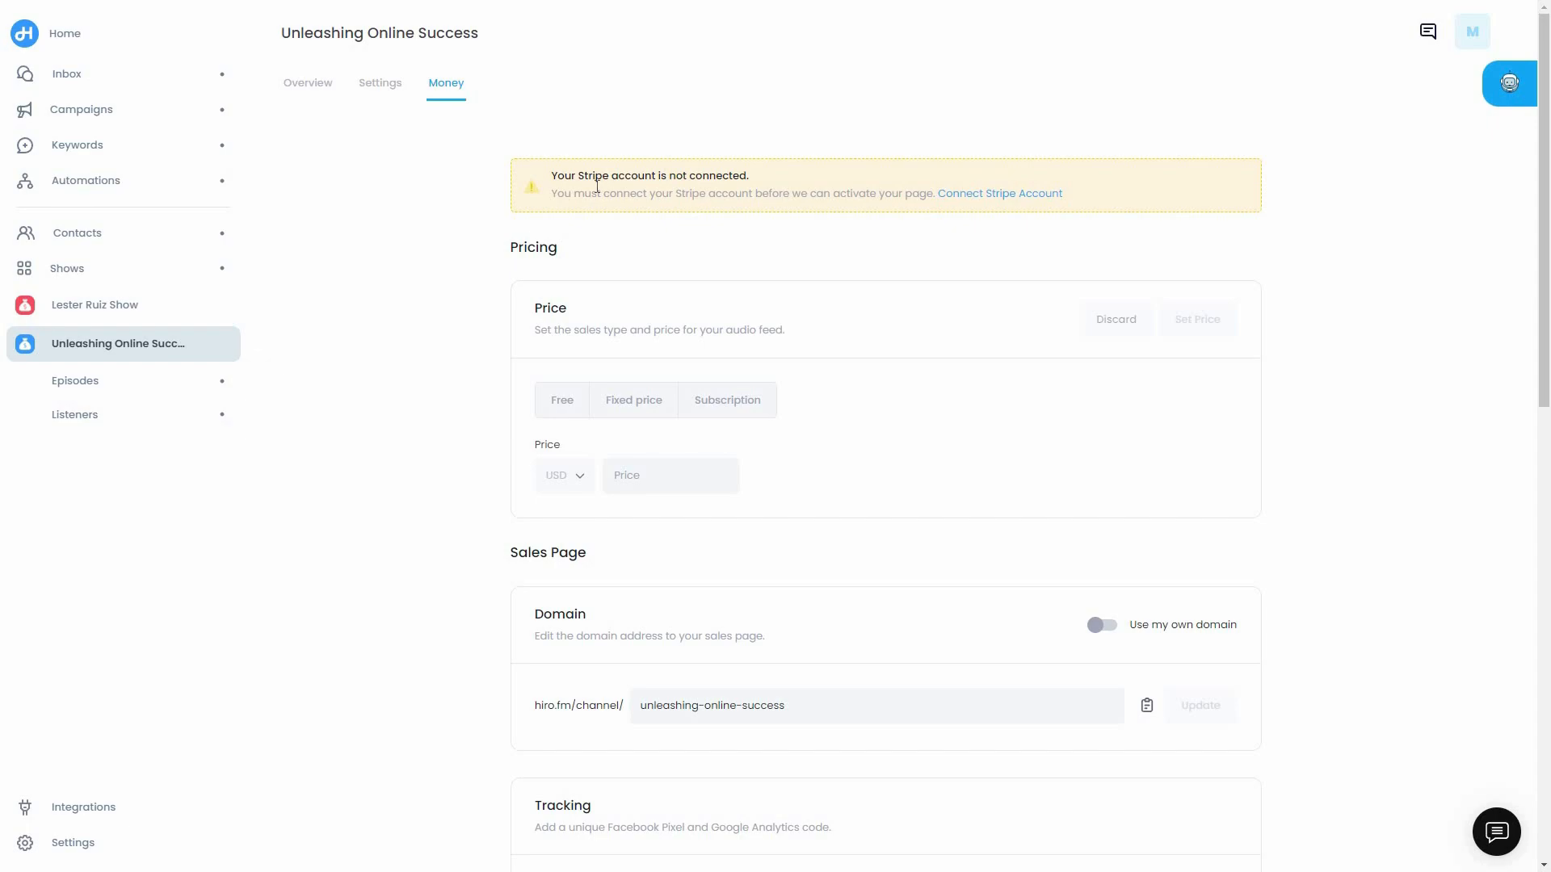
scroll(552, 417, "down", 2)
left_click(856, 546)
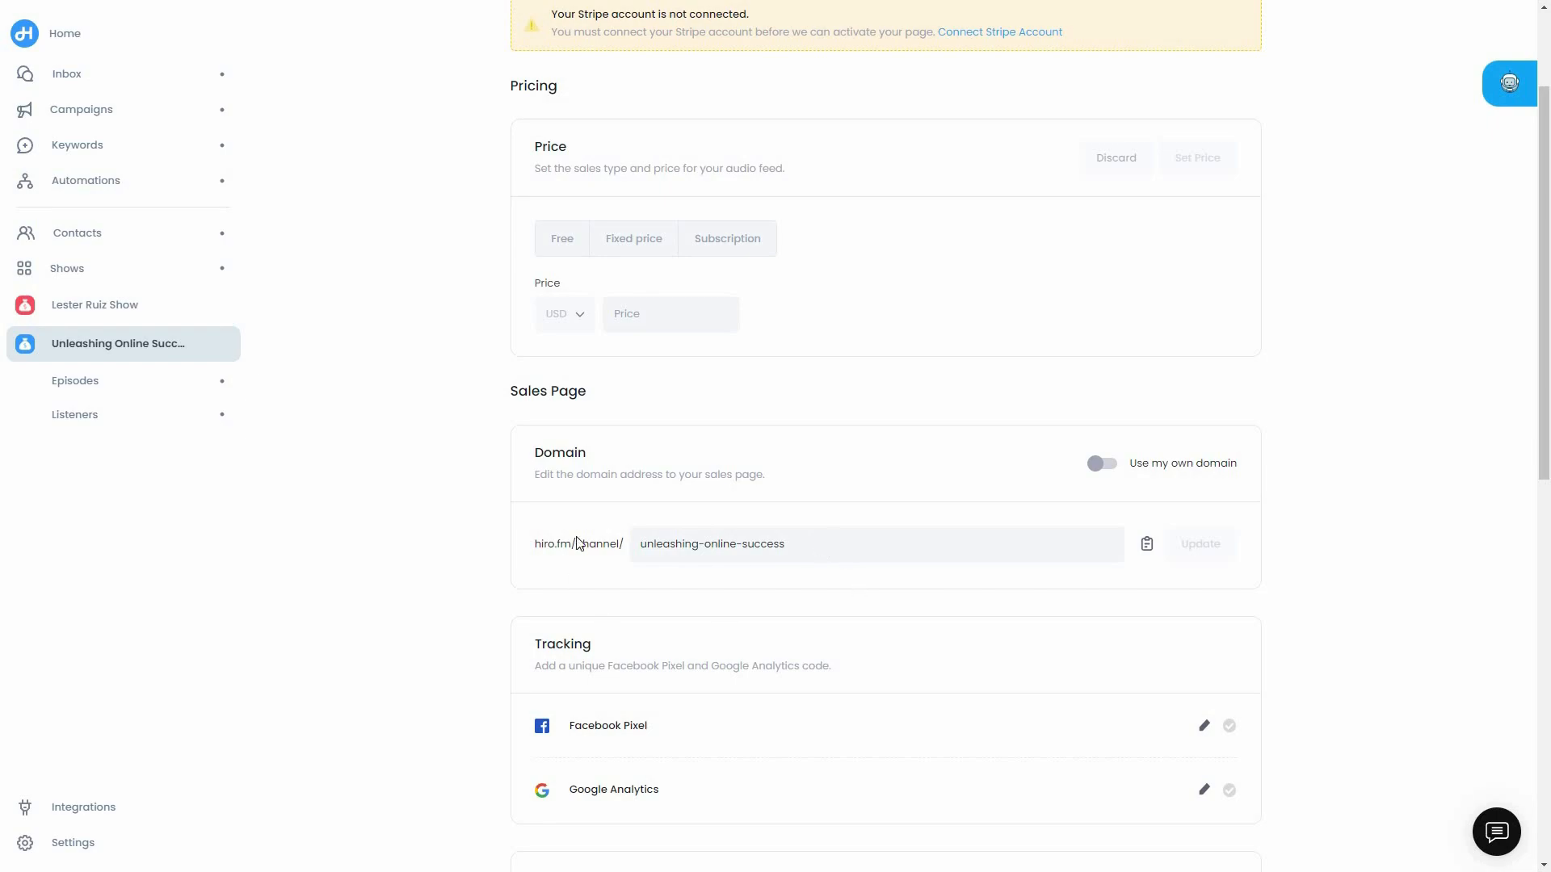
scroll(614, 489, "down", 2)
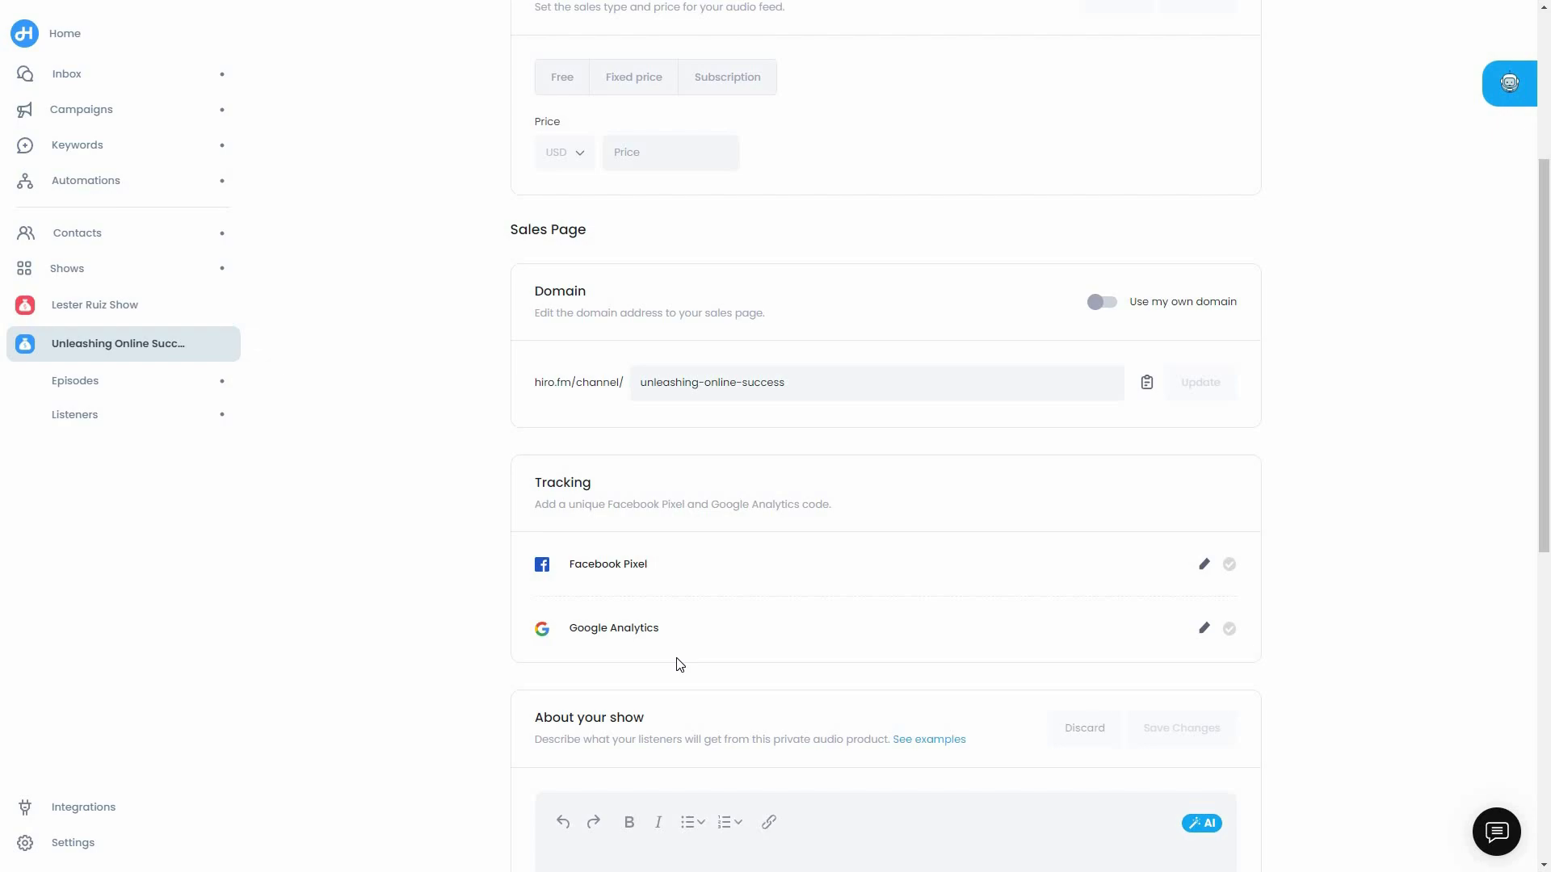
scroll(679, 662, "down", 4)
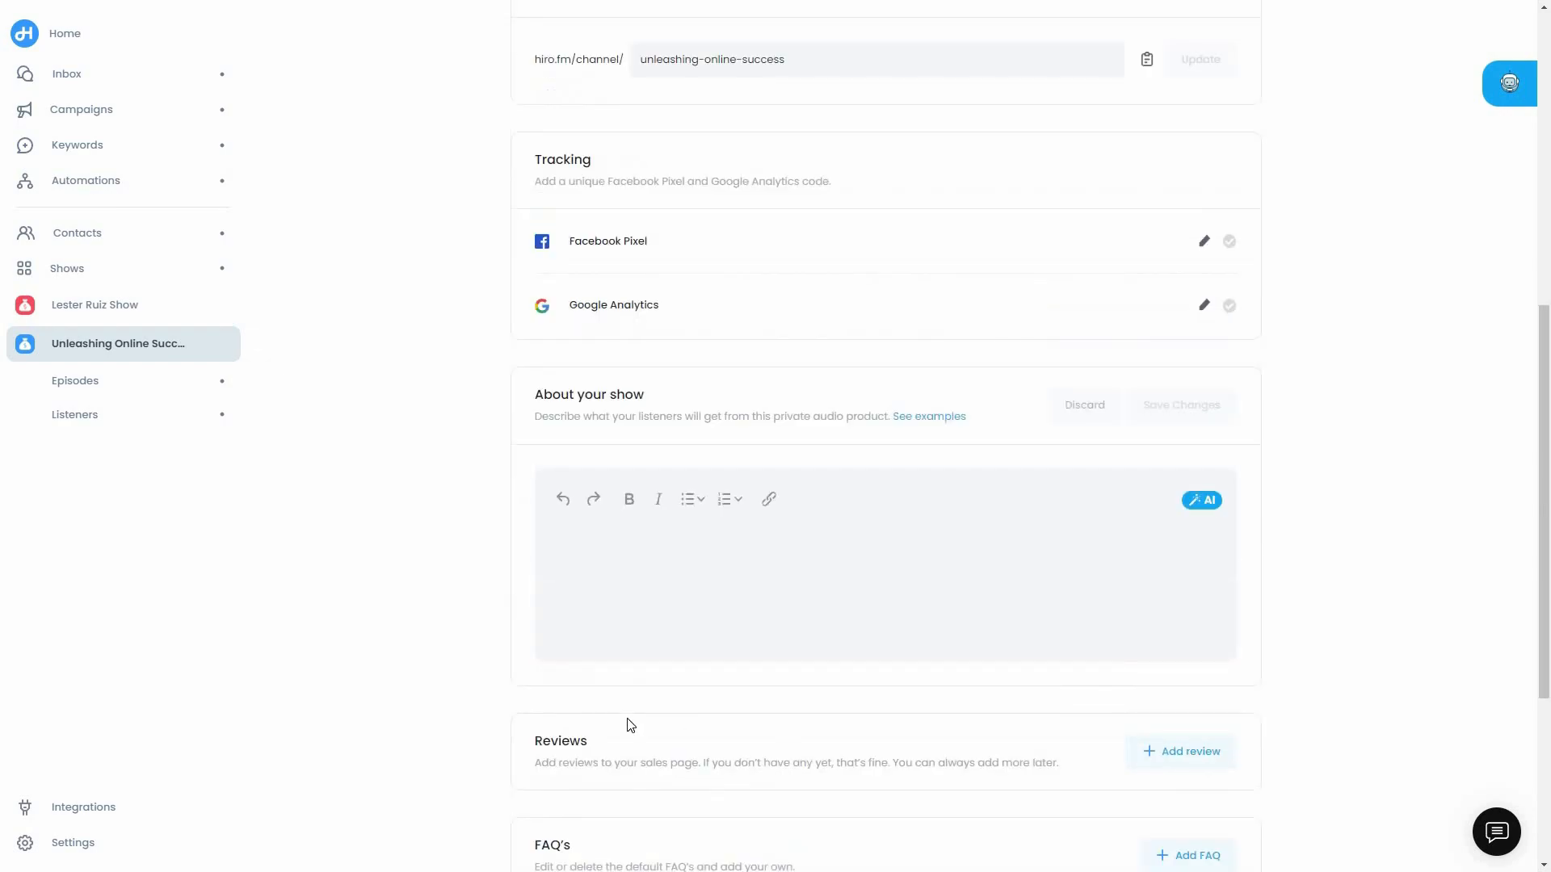
scroll(634, 727, "down", 2)
scroll(711, 718, "down", 2)
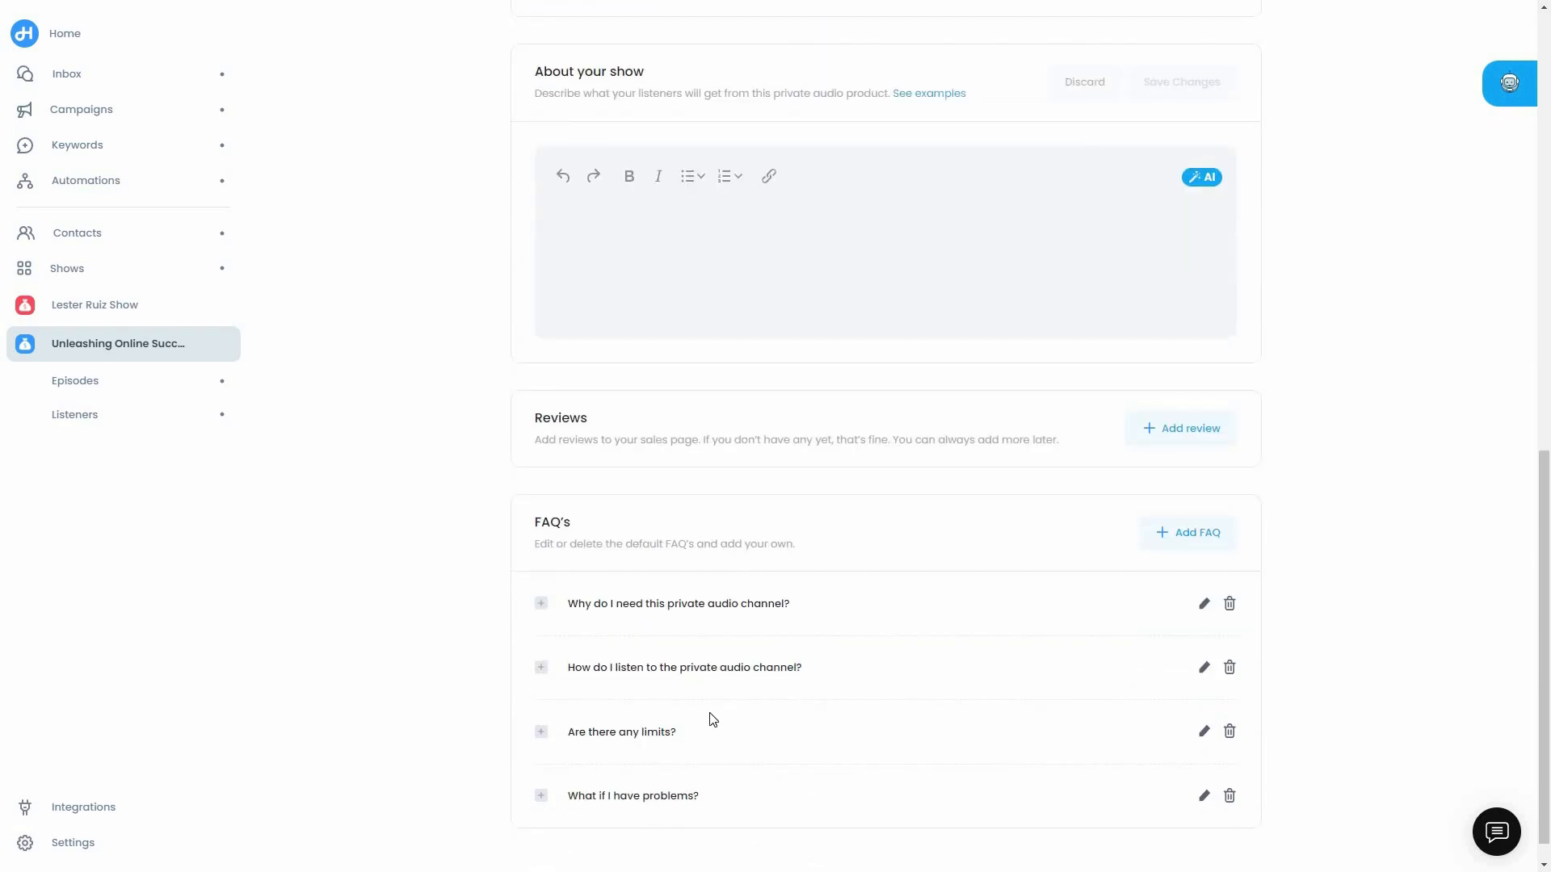
scroll(485, 575, "up", 4)
scroll(483, 579, "up", 9)
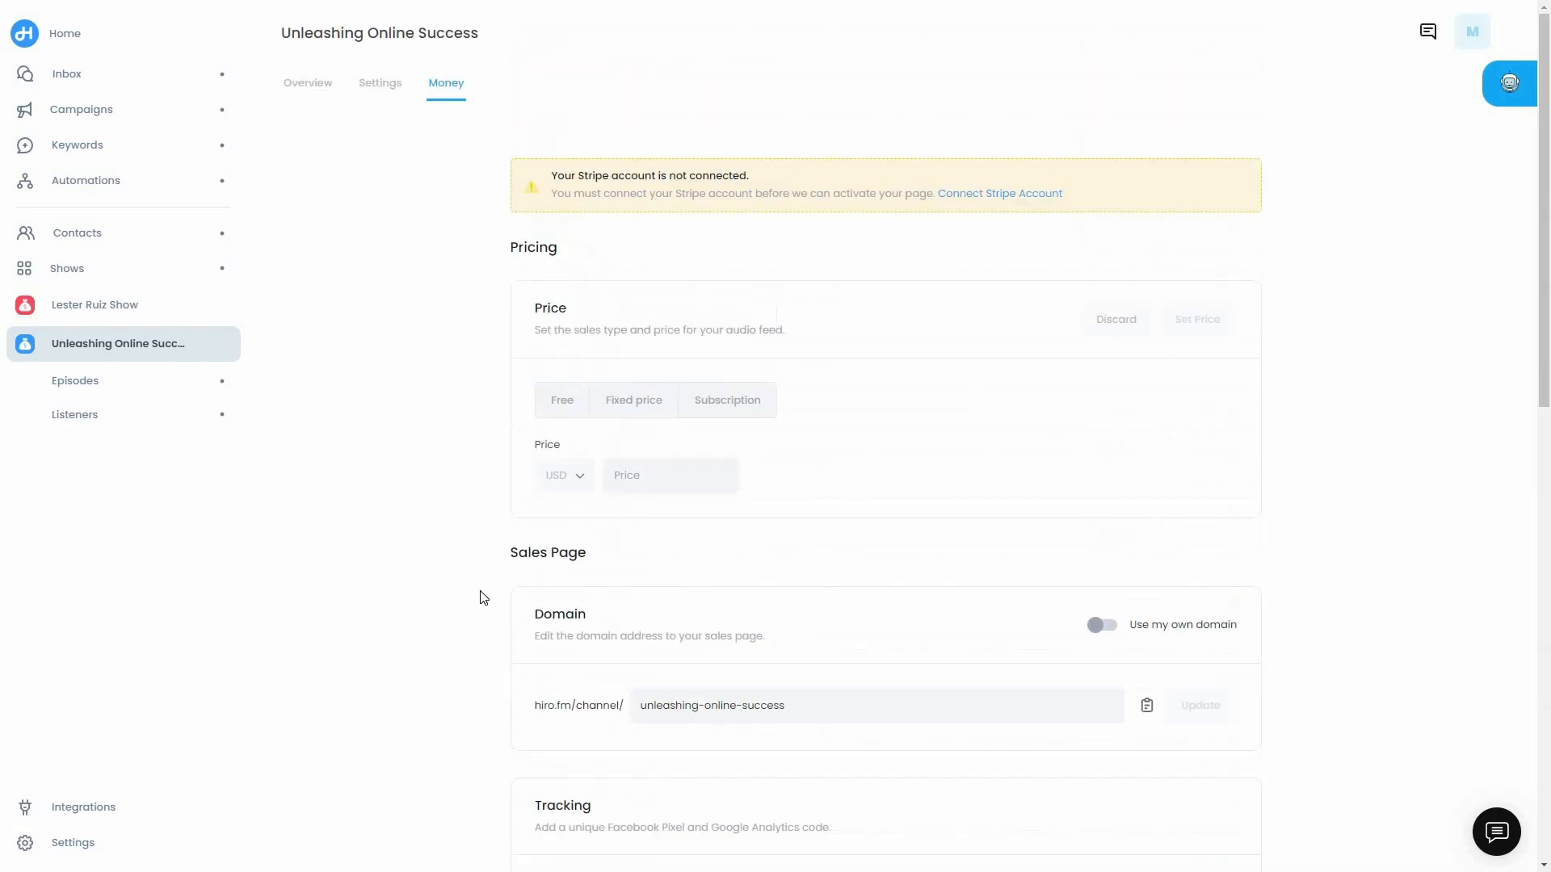
Step: Review the show's settings, from the show details through ownership and the listener access email to the delete option
left_click(381, 83)
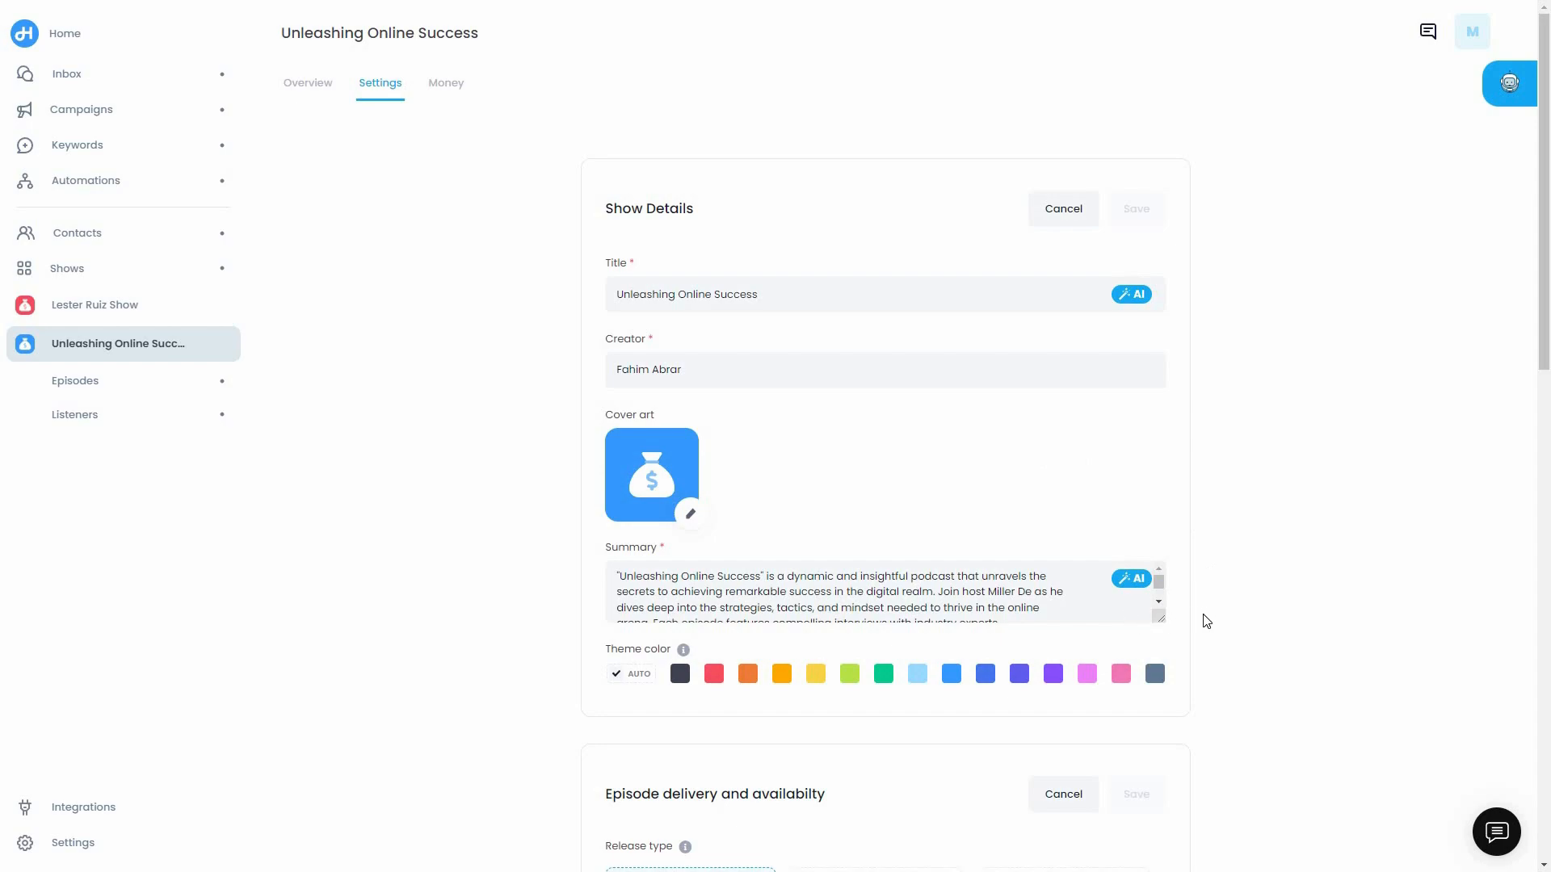
scroll(1206, 618, "down", 5)
scroll(1263, 597, "down", 10)
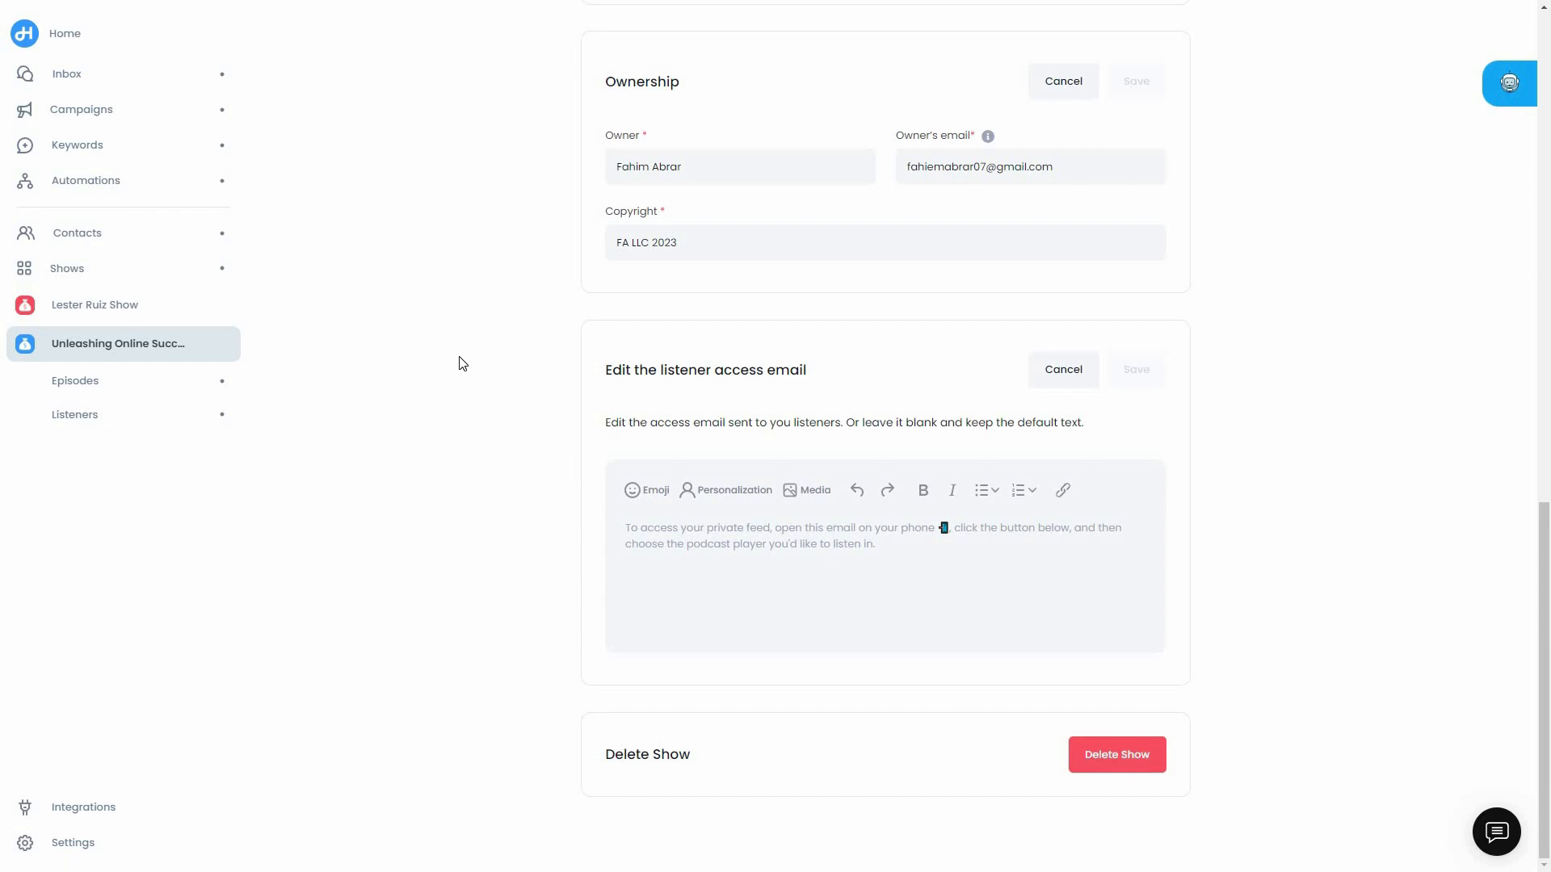
Step: View the account's contacts and the new contact form, and cancel the form
left_click(87, 241)
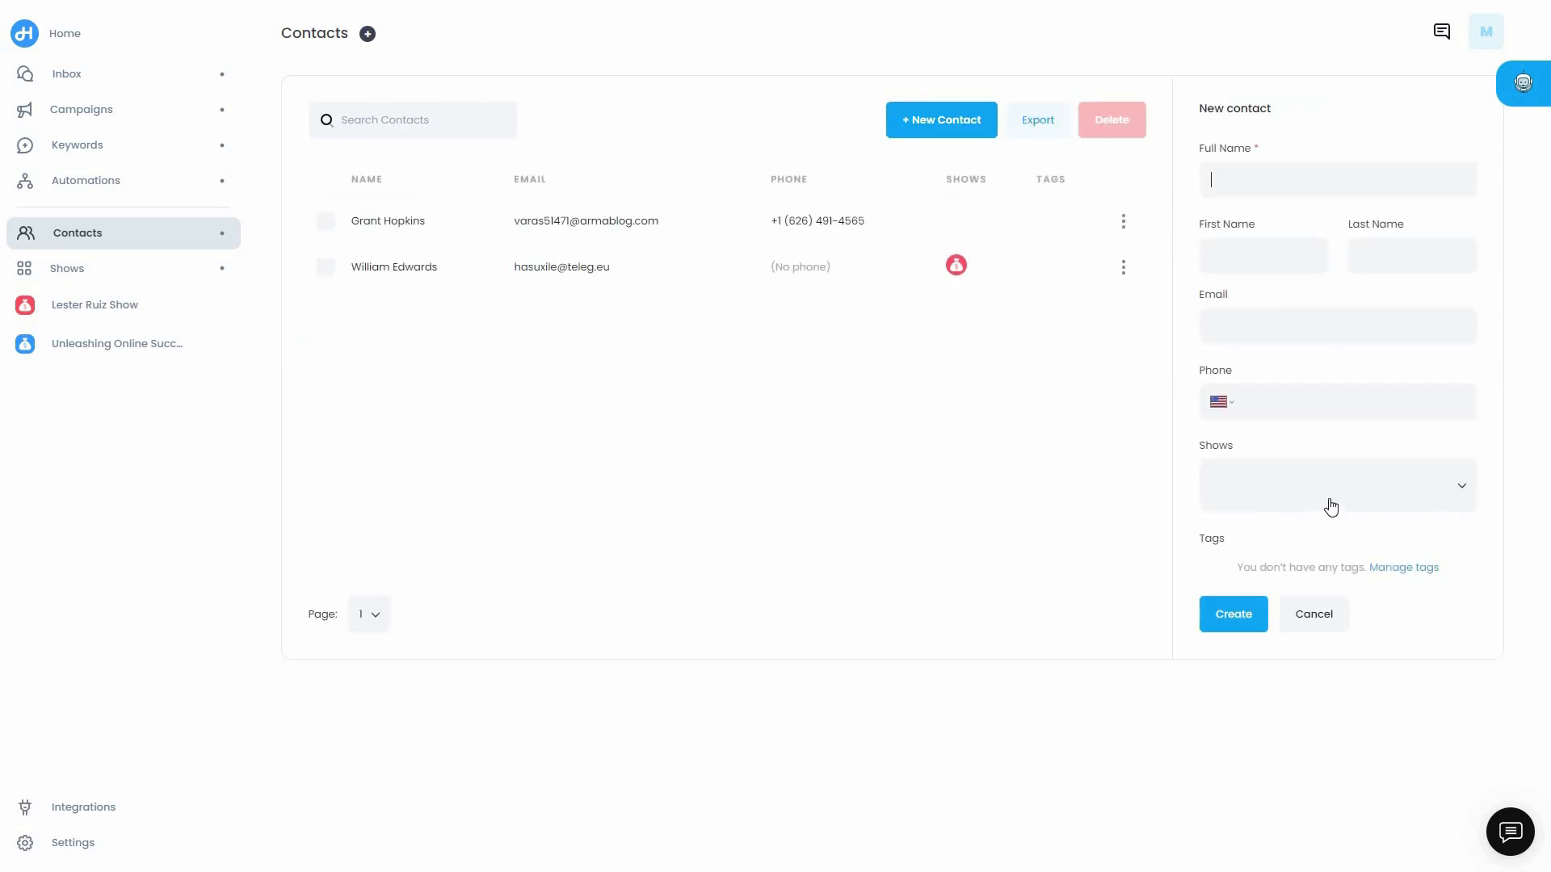
left_click(1316, 631)
left_click(1316, 646)
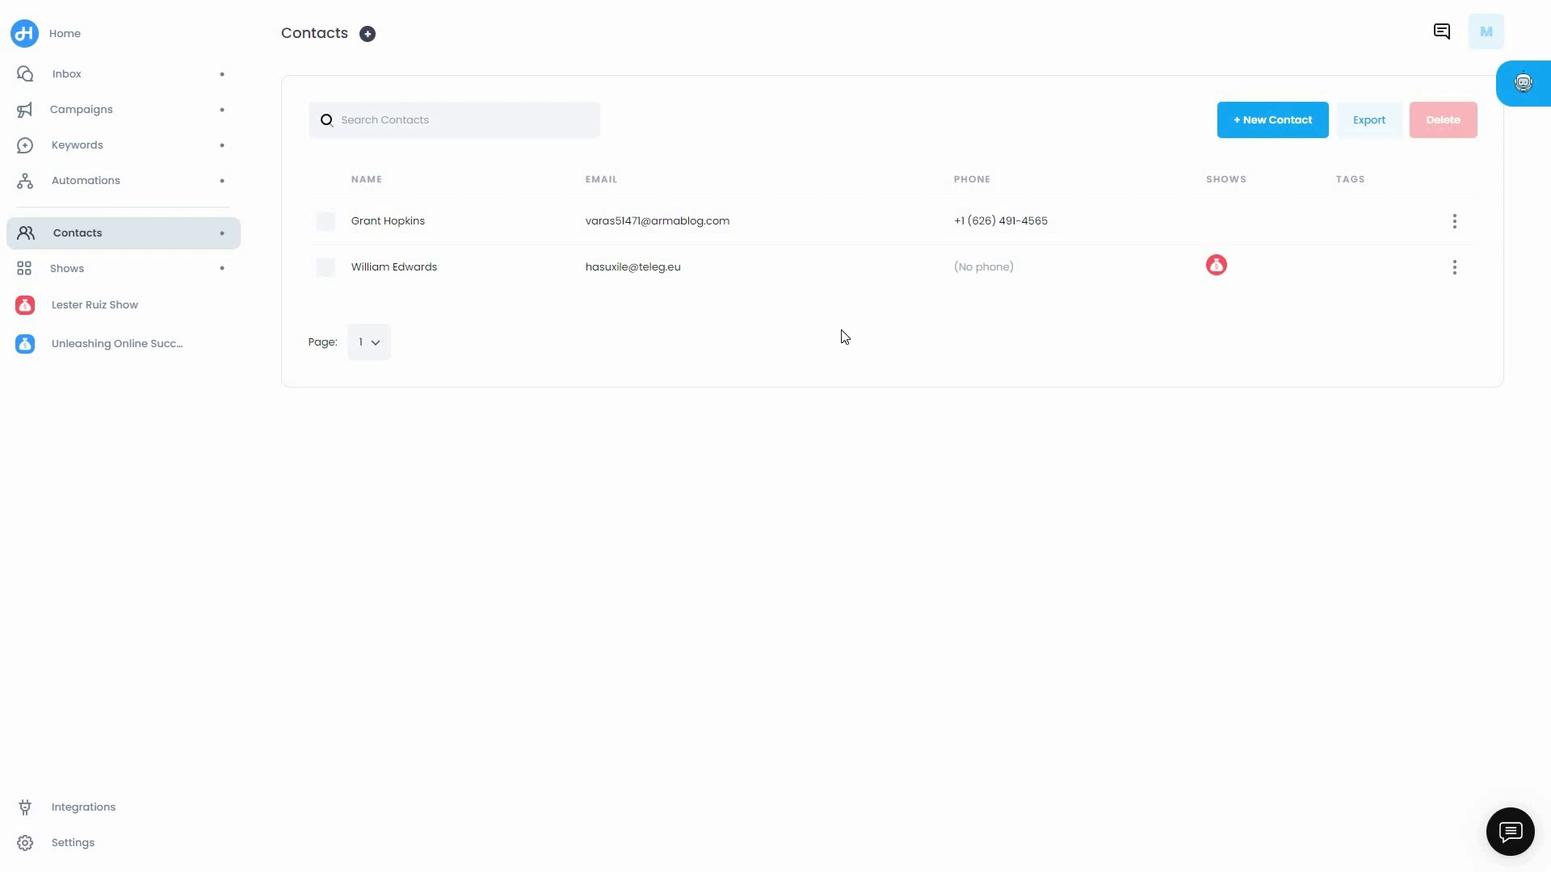
Step: Start a new SMS campaign, view the emoji choices and insert the listener name personalization into the message
left_click(105, 111)
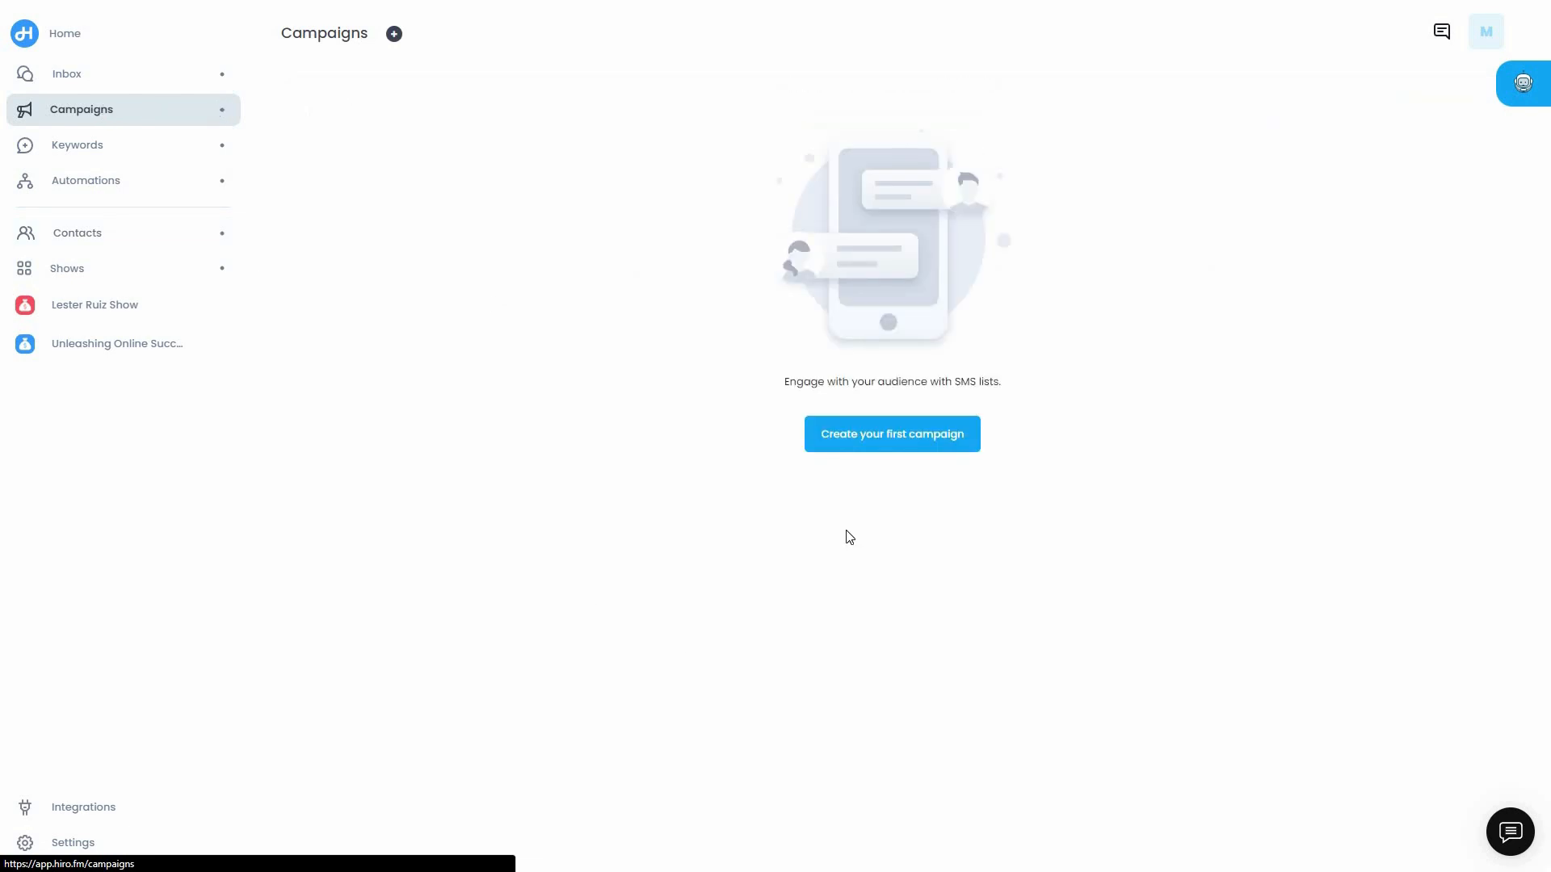
left_click(971, 438)
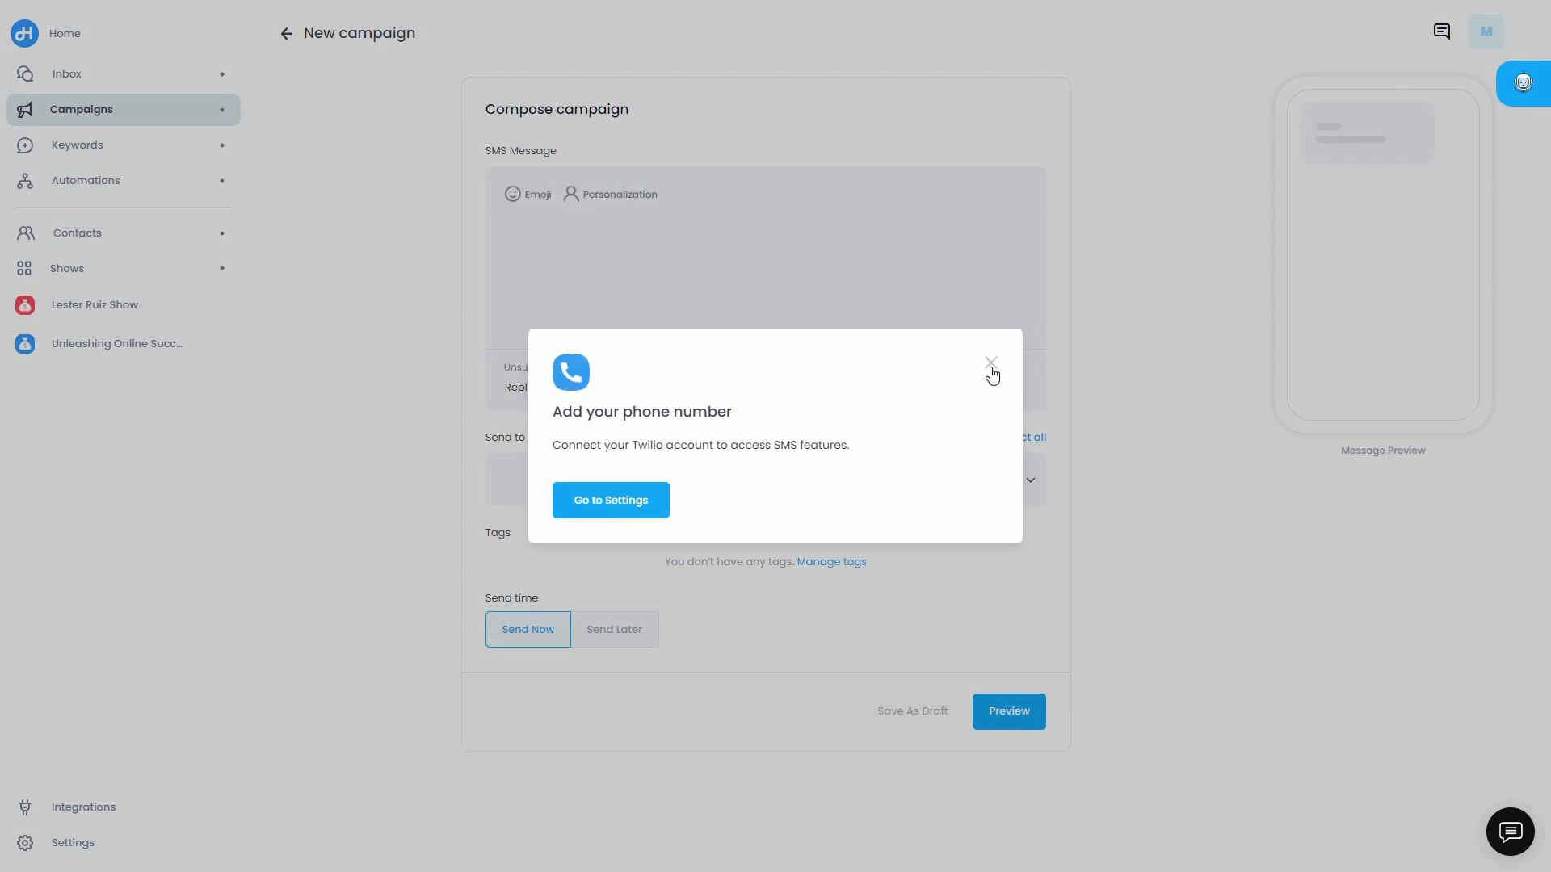
left_click(581, 256)
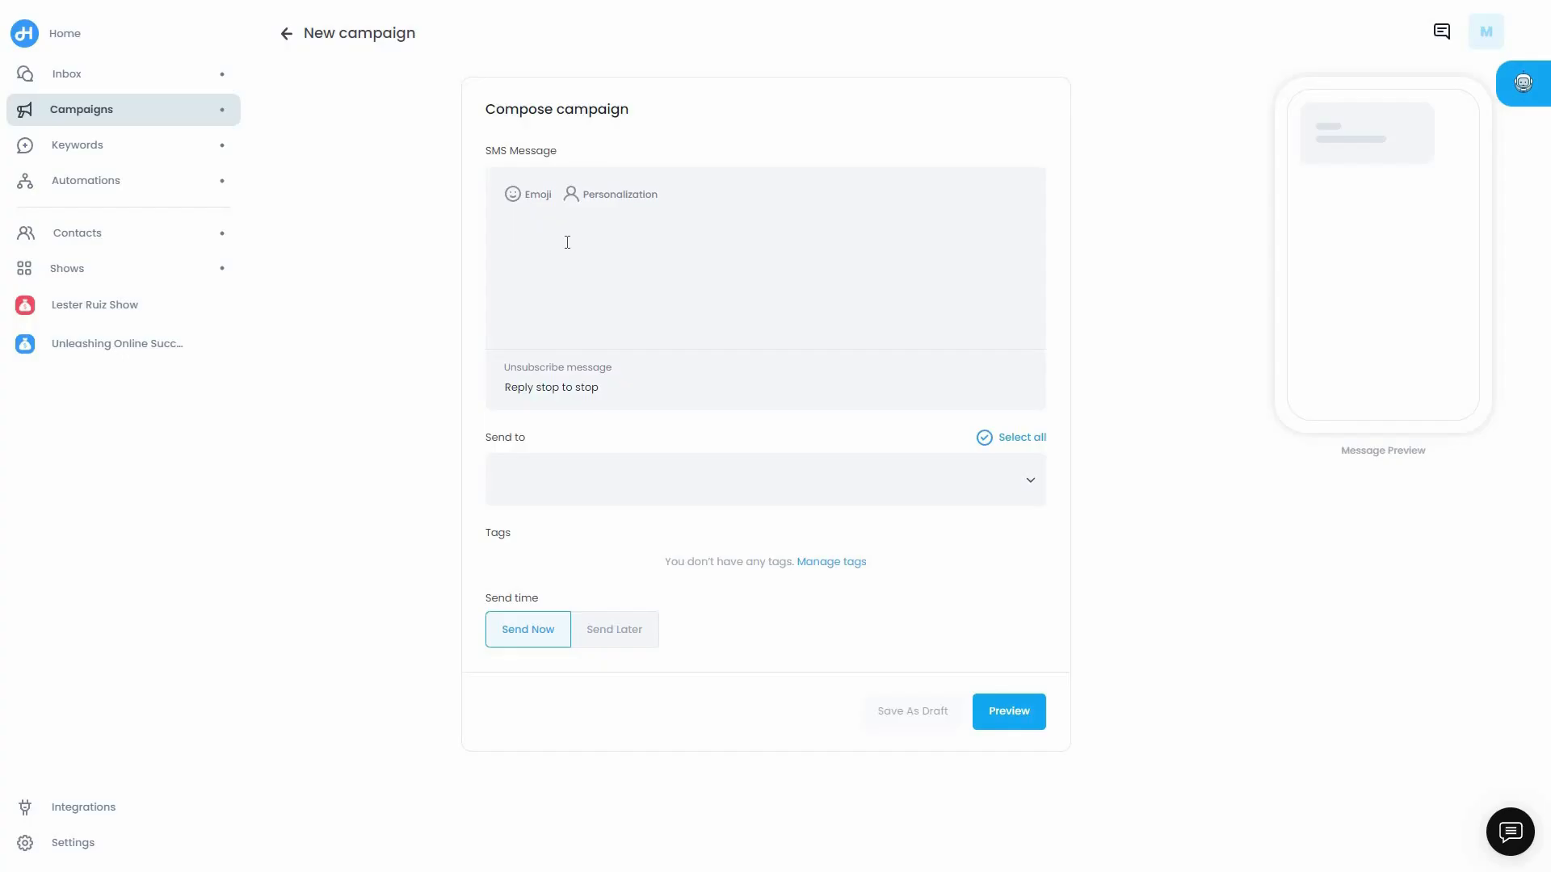
left_click(531, 198)
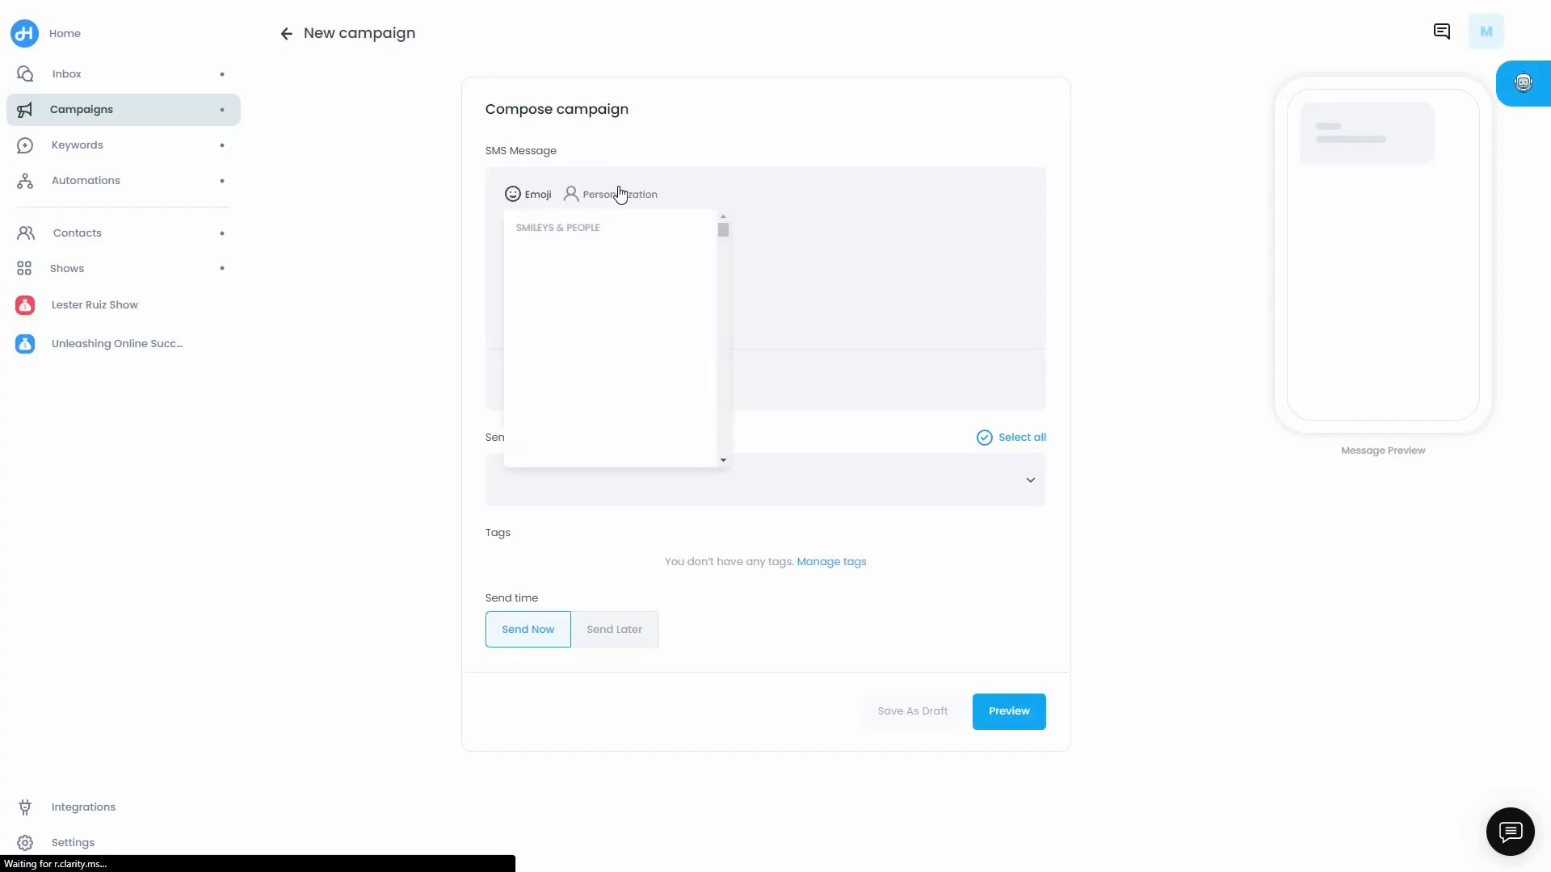
left_click(632, 202)
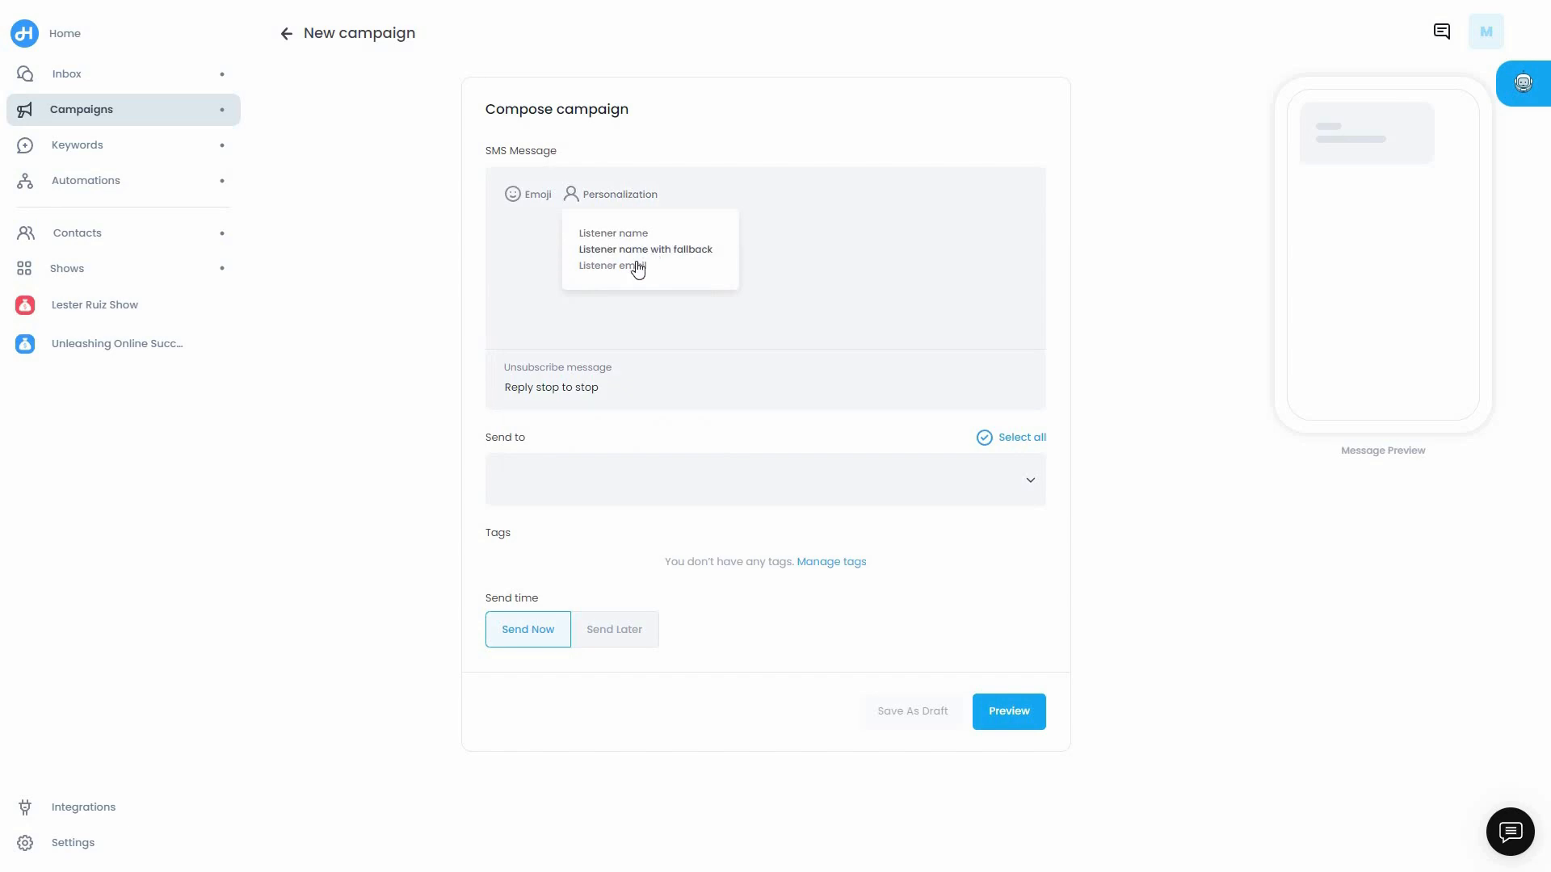
left_click(567, 234)
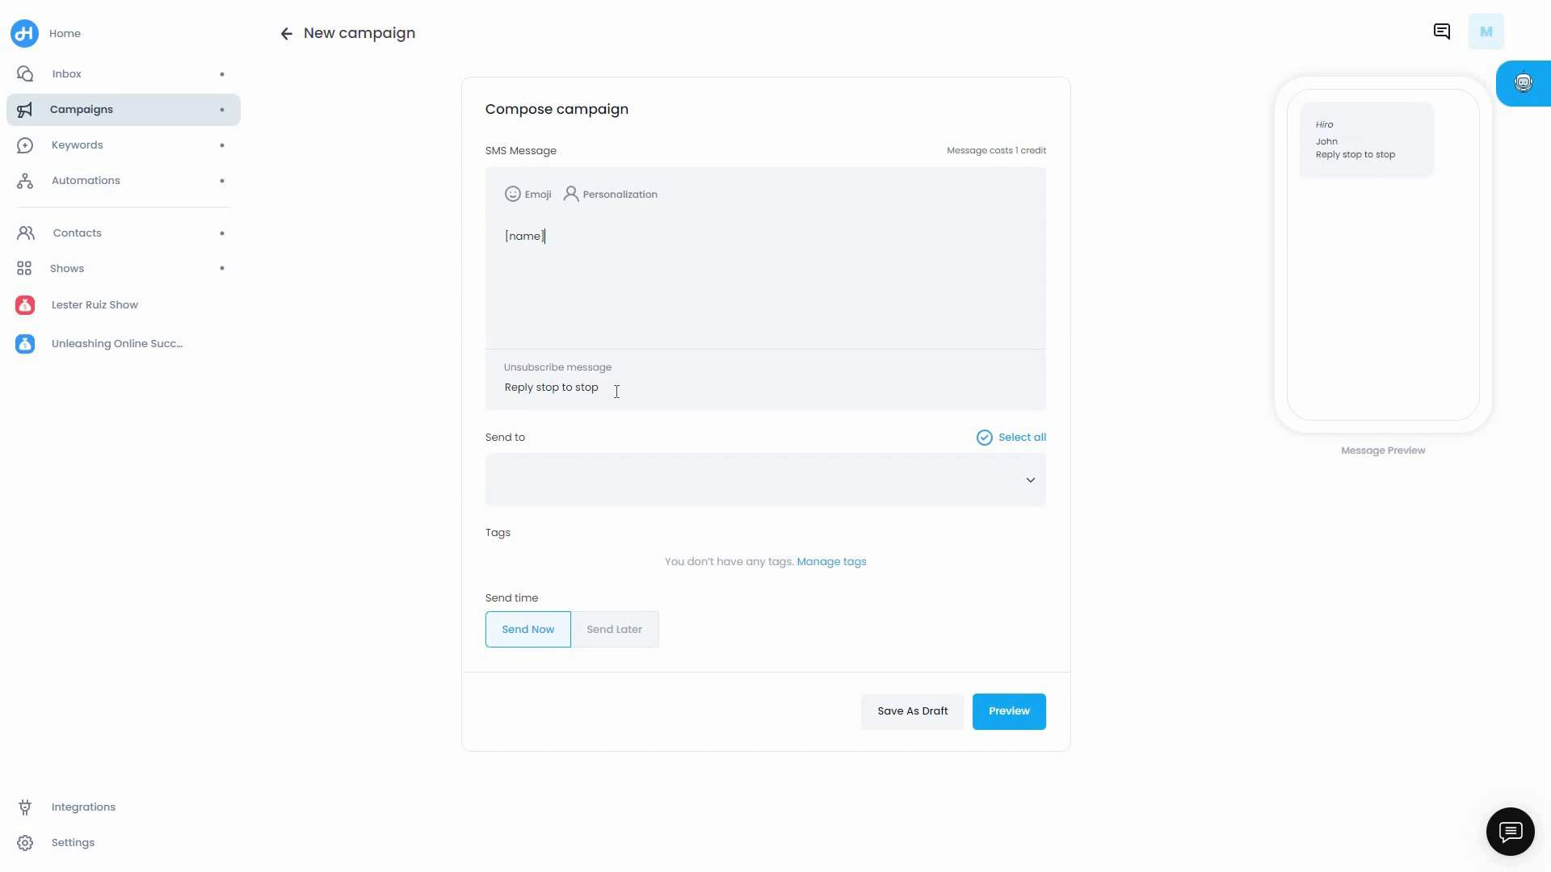
Step: View the campaign's recipient shows, choose Send Later, and leave for the keywords page without saving
left_click(622, 477)
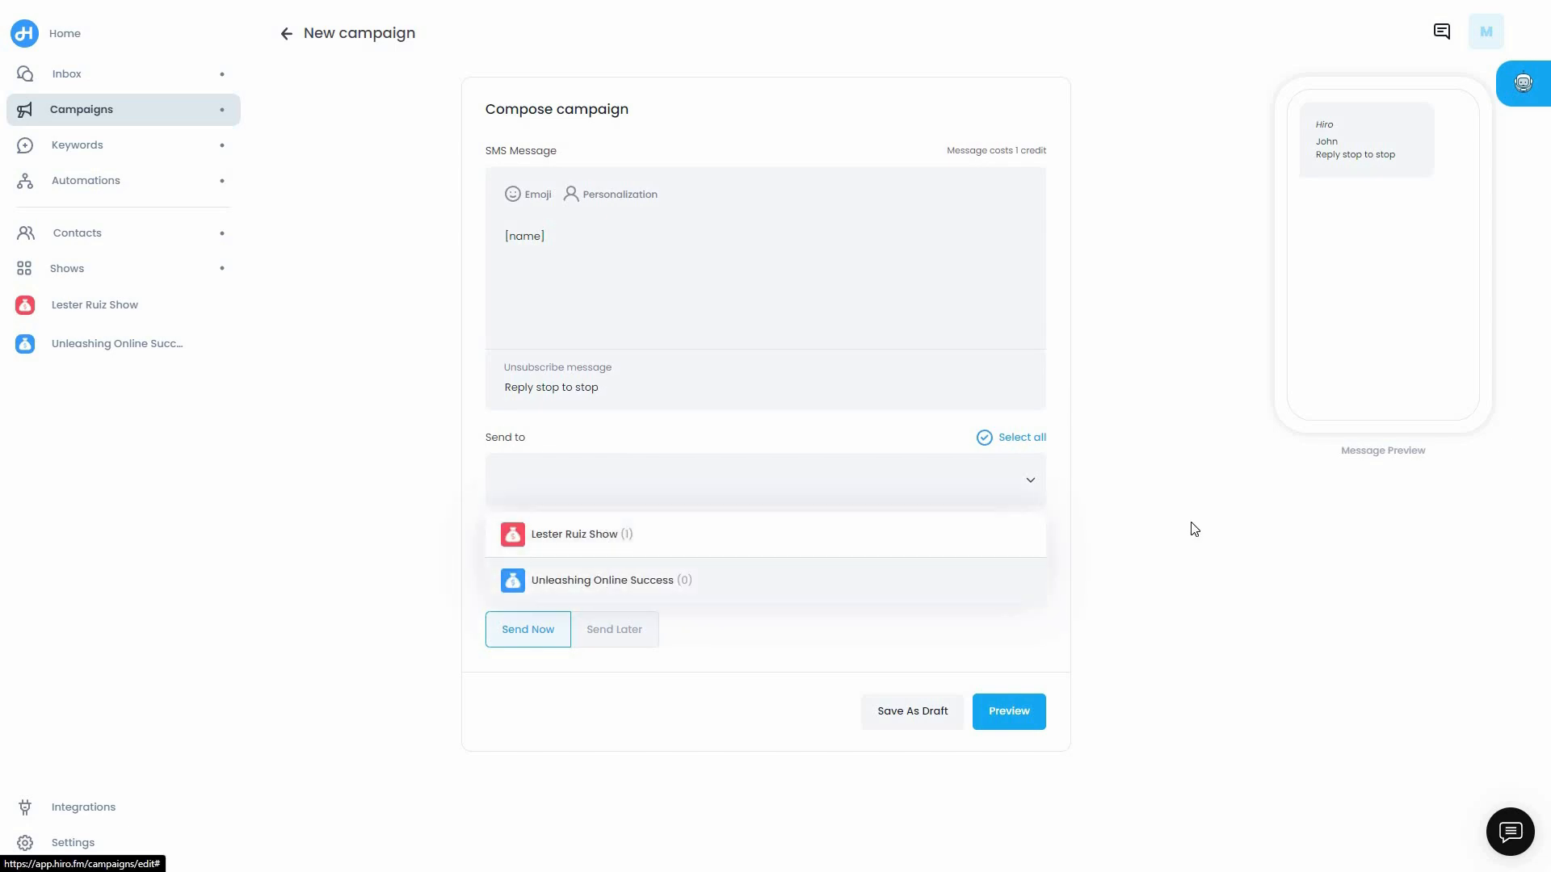
left_click(923, 495)
left_click(922, 495)
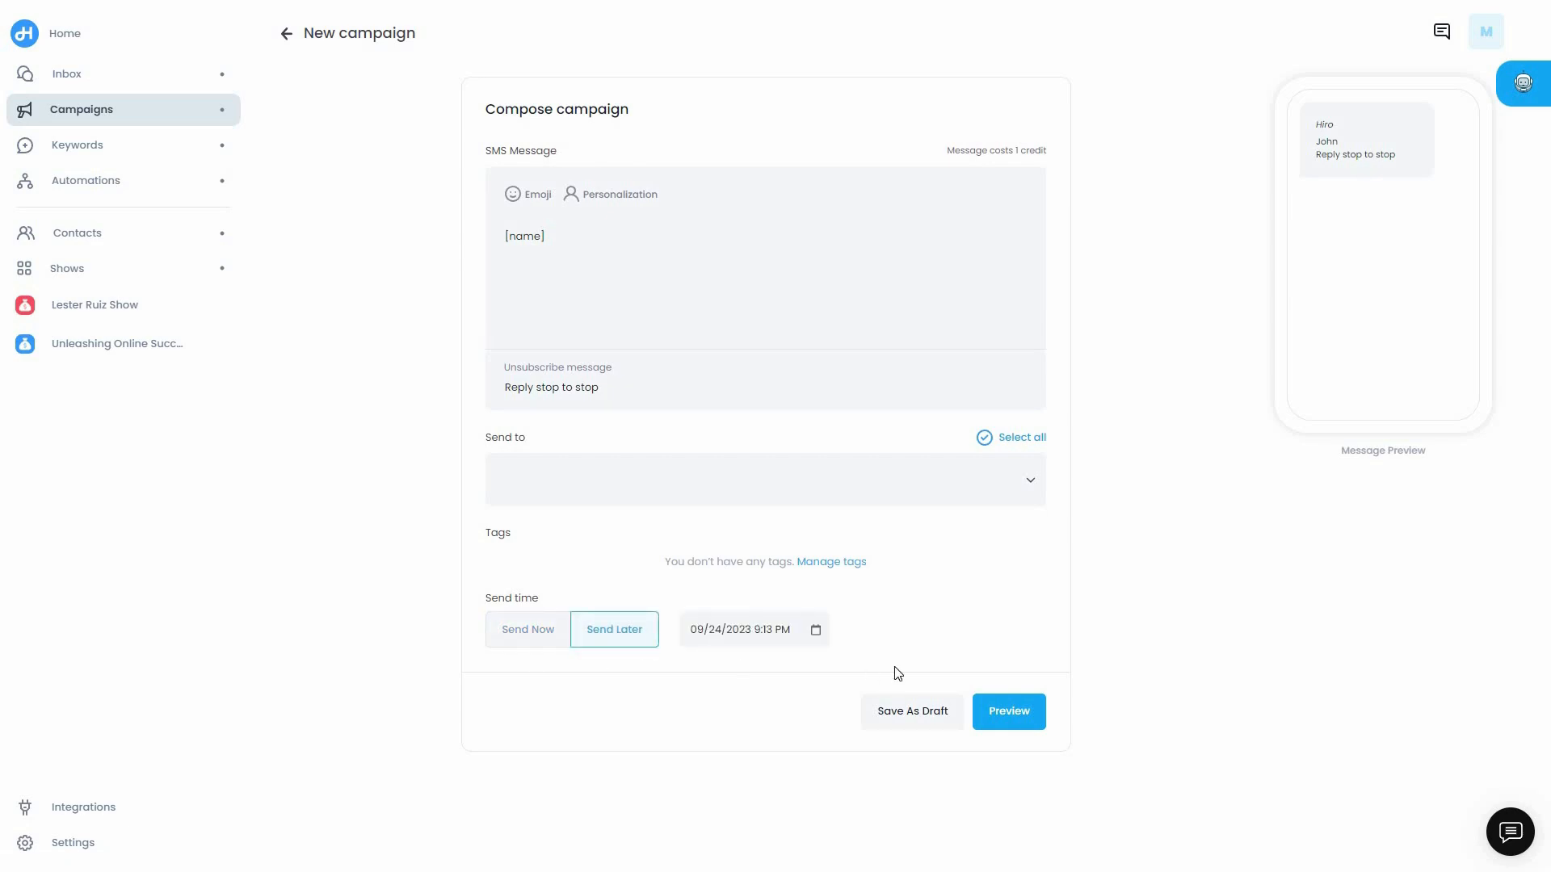
left_click(186, 145)
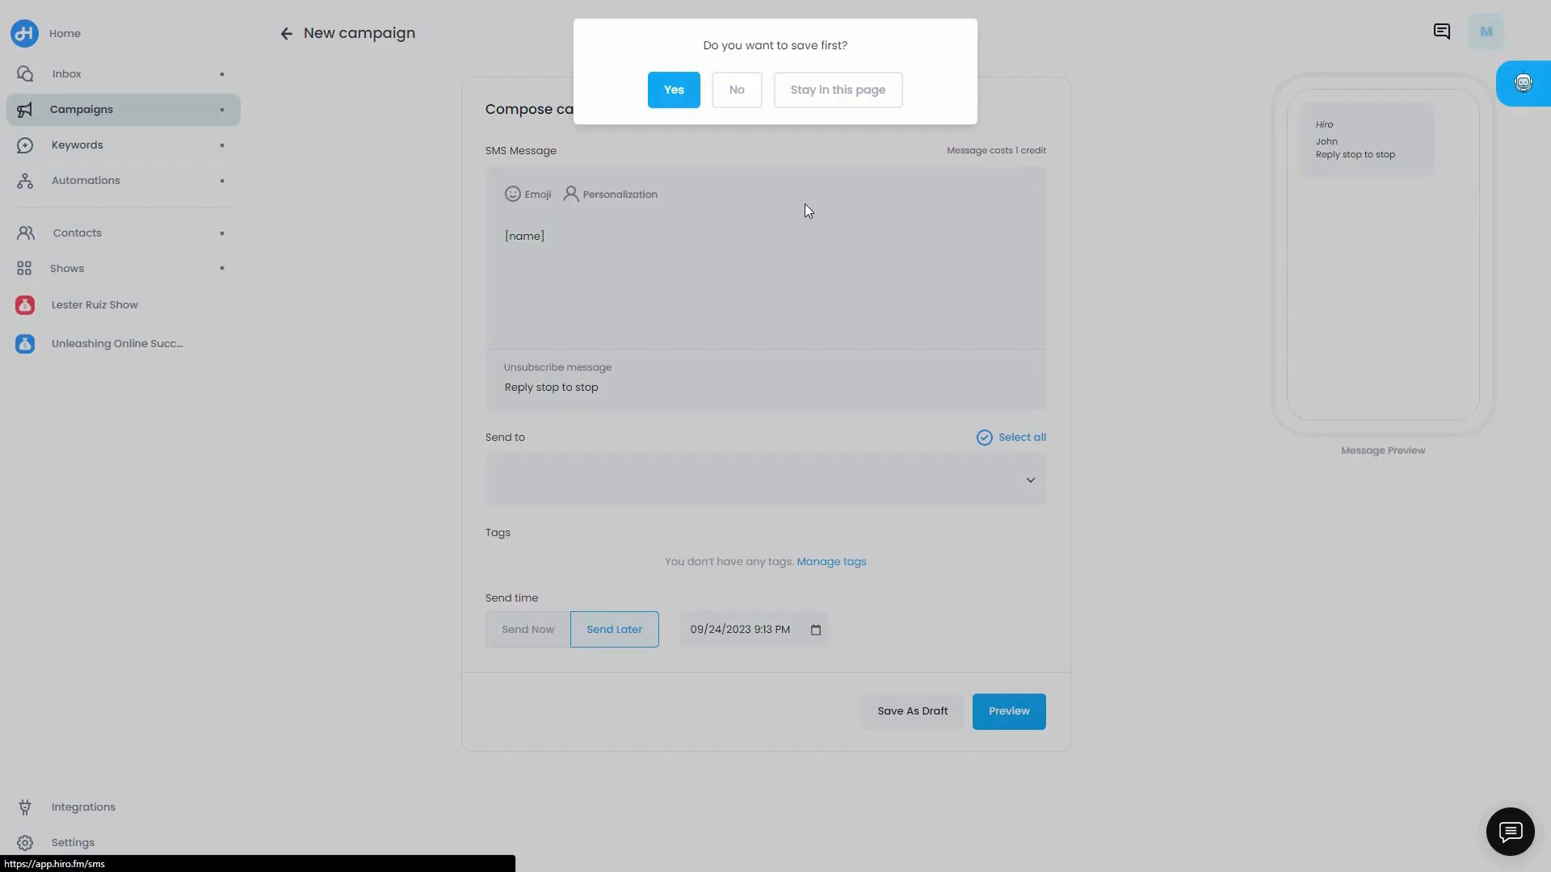
left_click(758, 98)
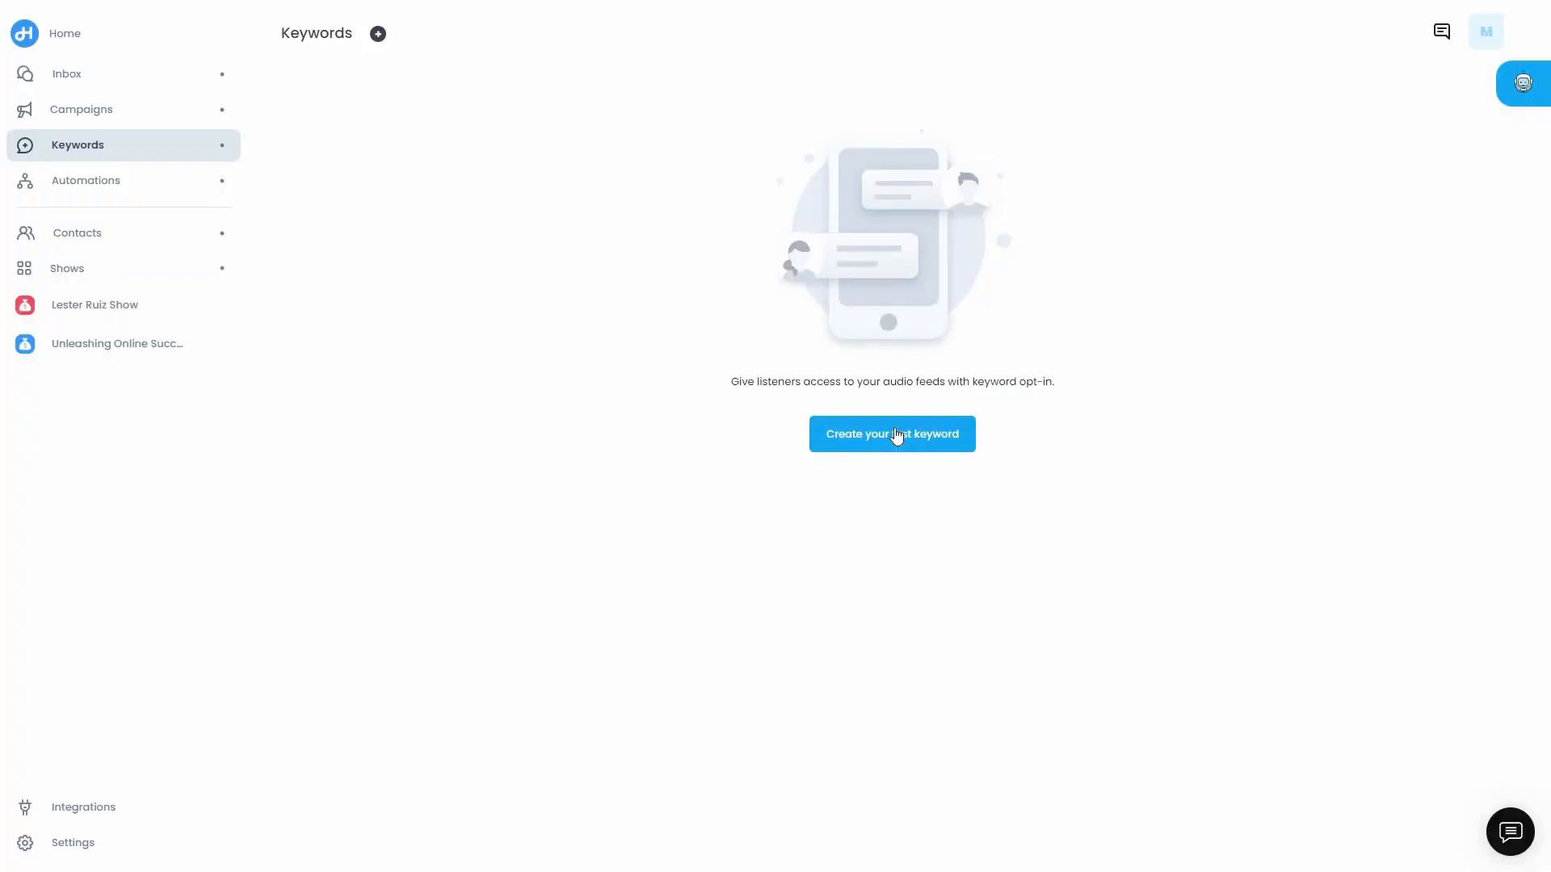
Step: Start a new keyword, dismiss the phone number prompt and choose Published as its status
left_click(951, 446)
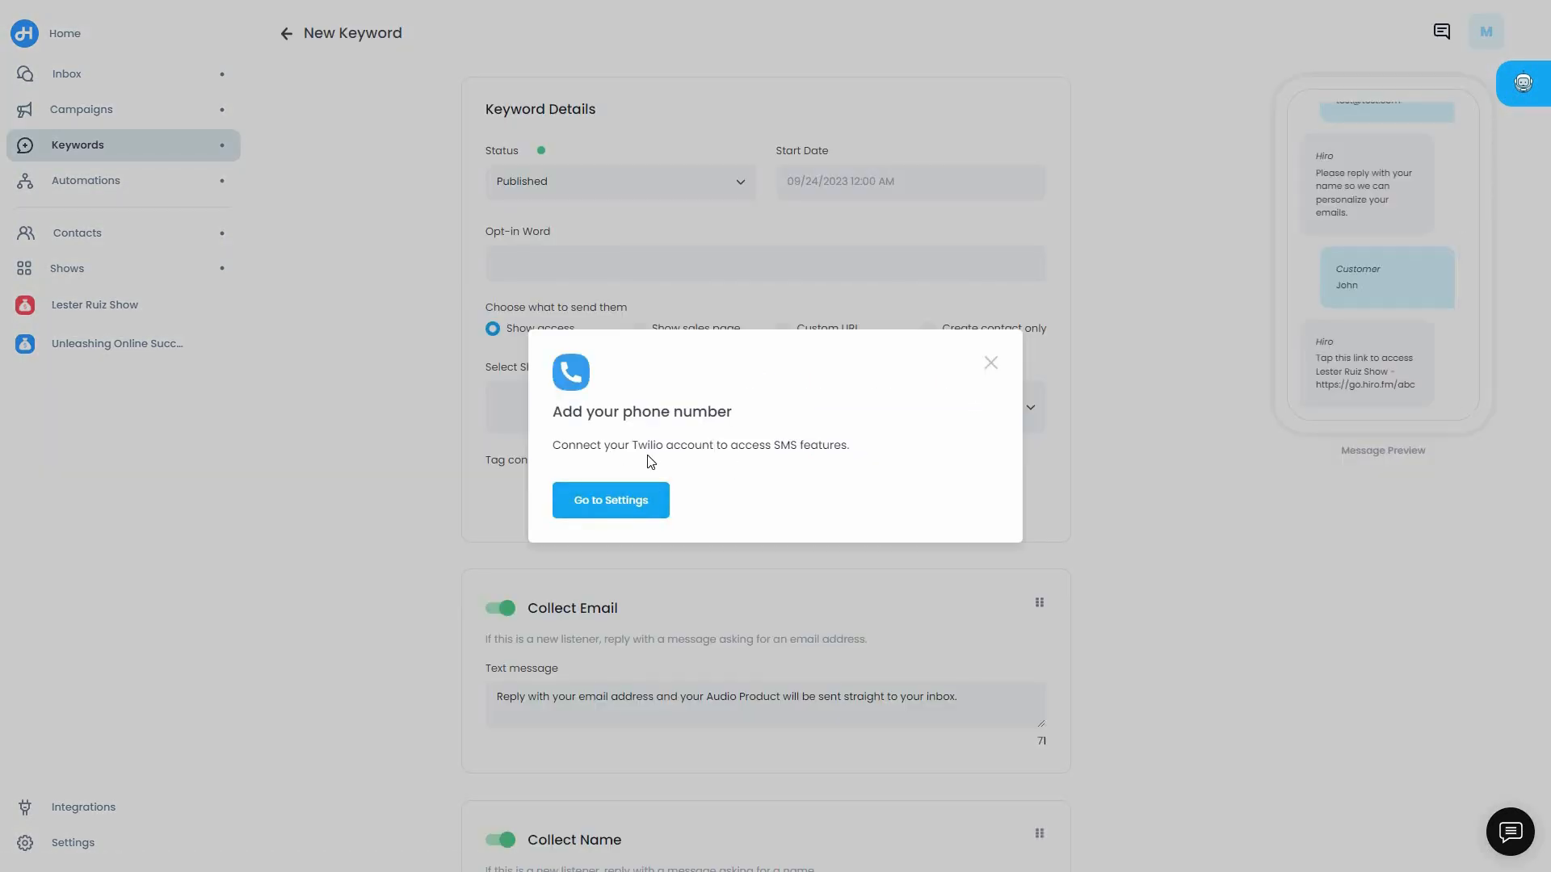
left_click(992, 366)
left_click(599, 196)
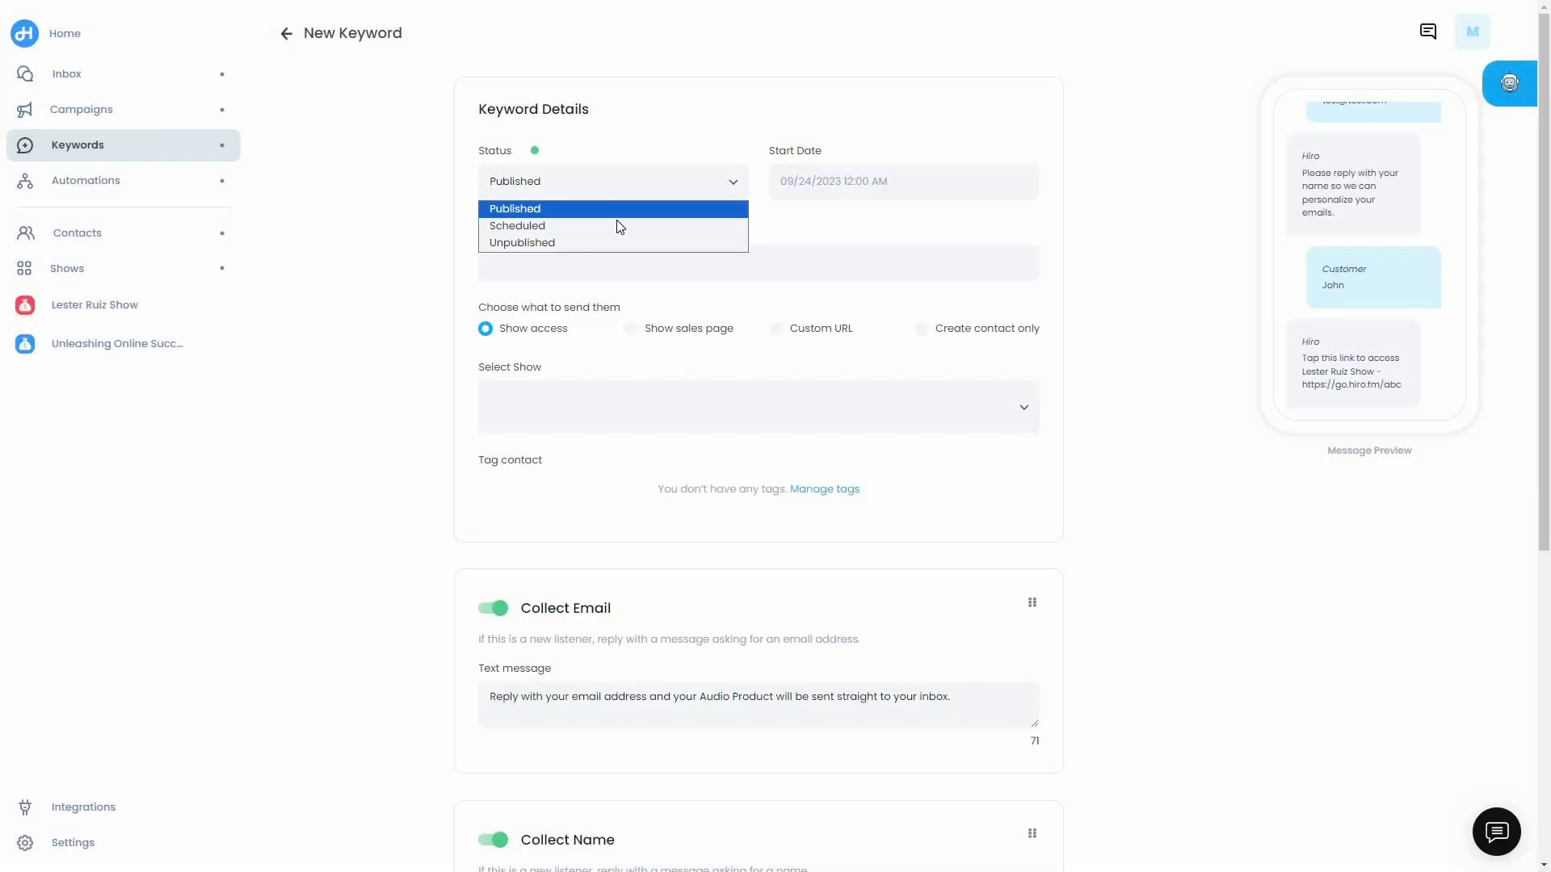
left_click(617, 212)
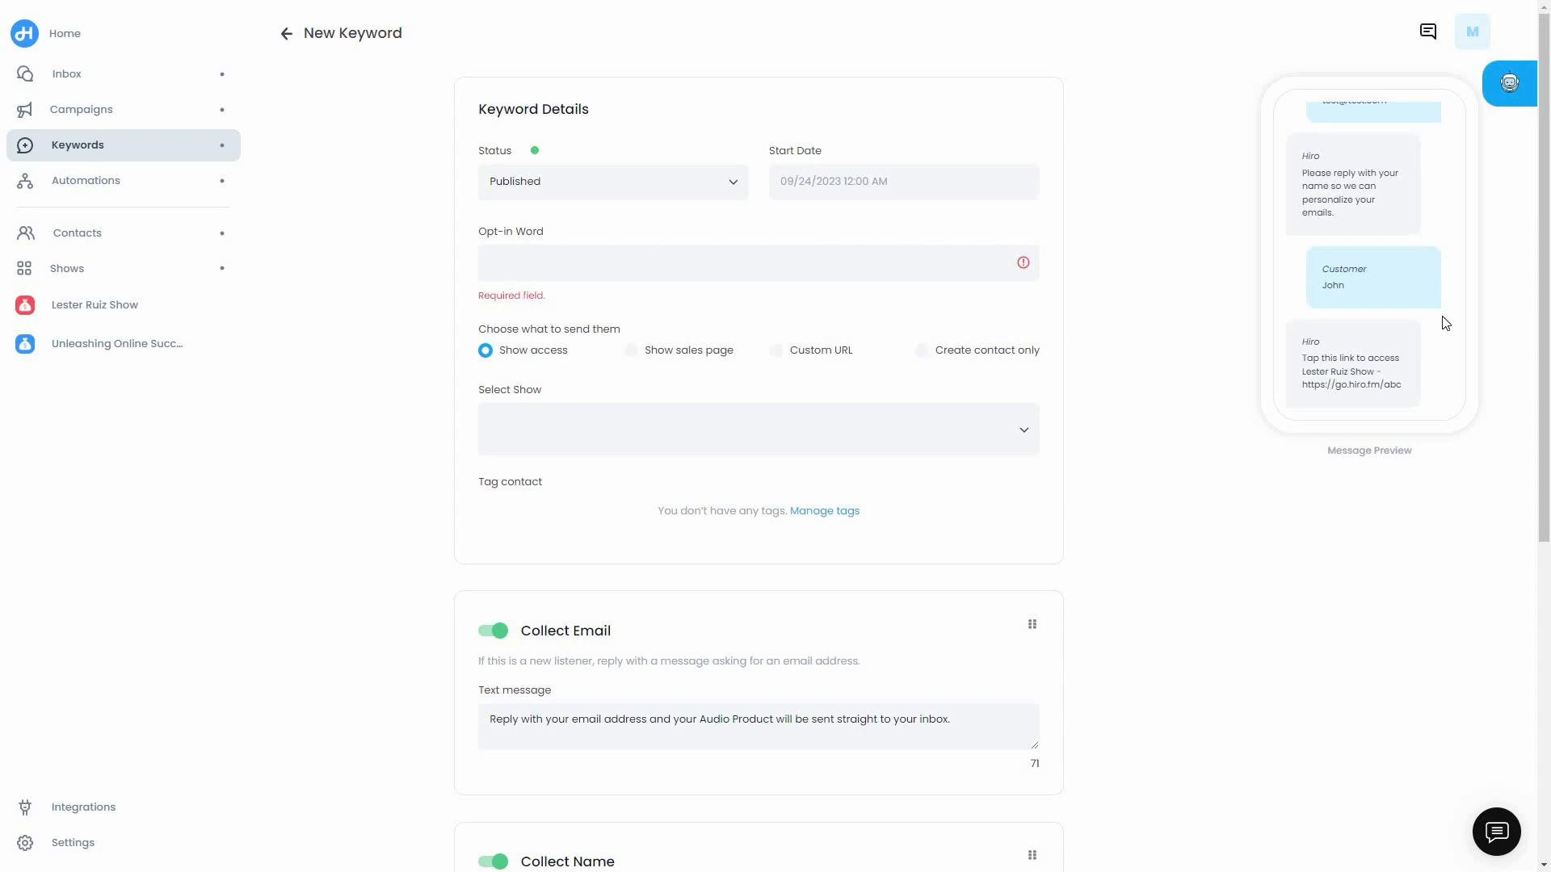
Step: Examine the keyword's details, its Collect Email, Collect Name and Access Message sections, and the message preview
scroll(1414, 370, "up", 3)
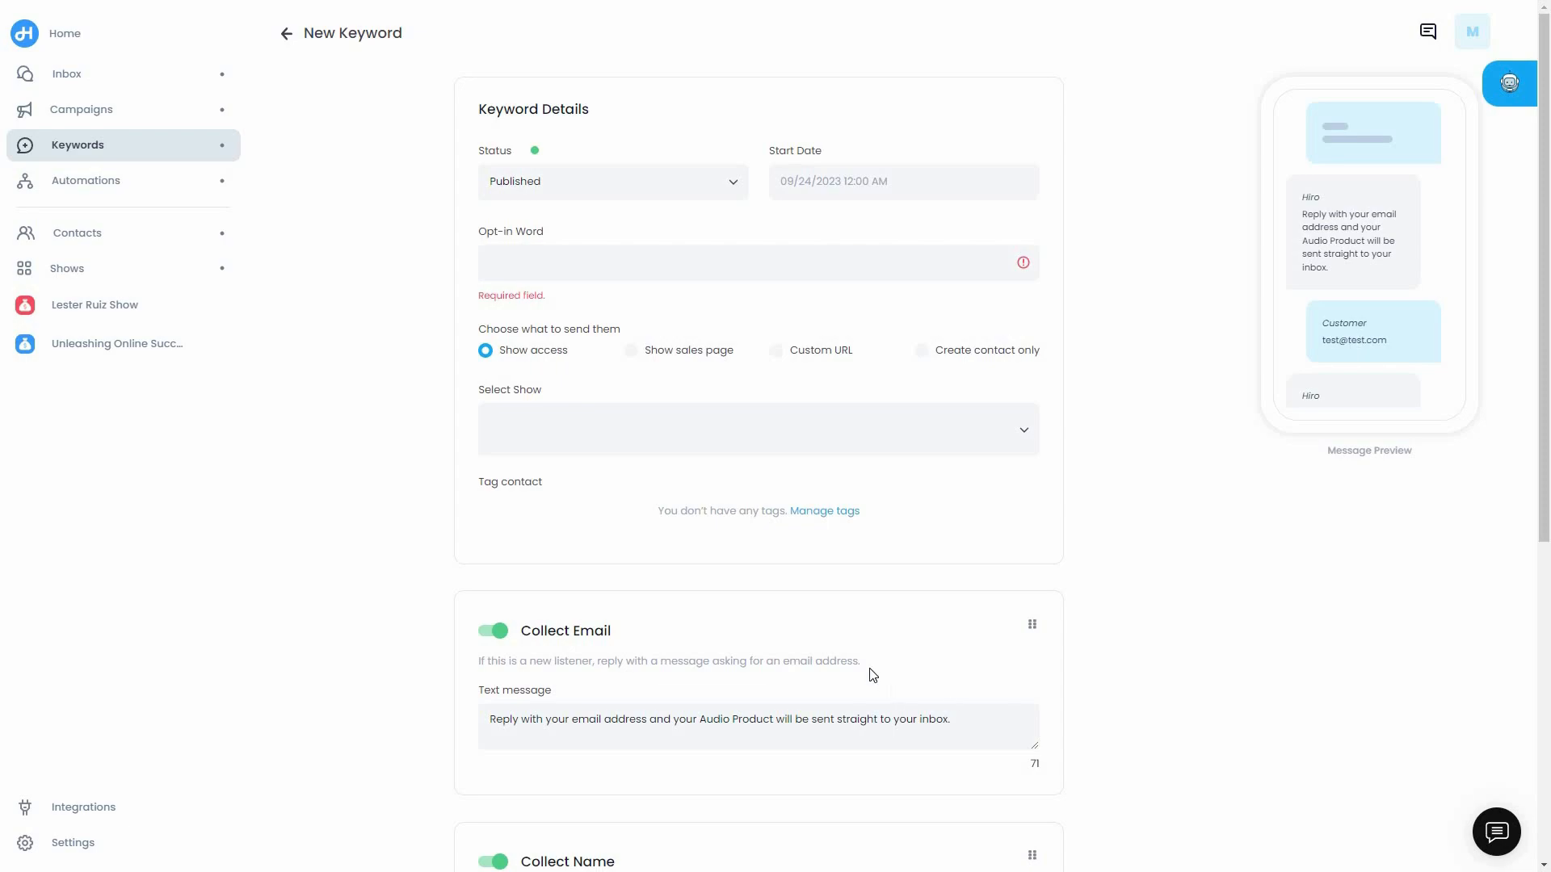
scroll(577, 403, "down", 3)
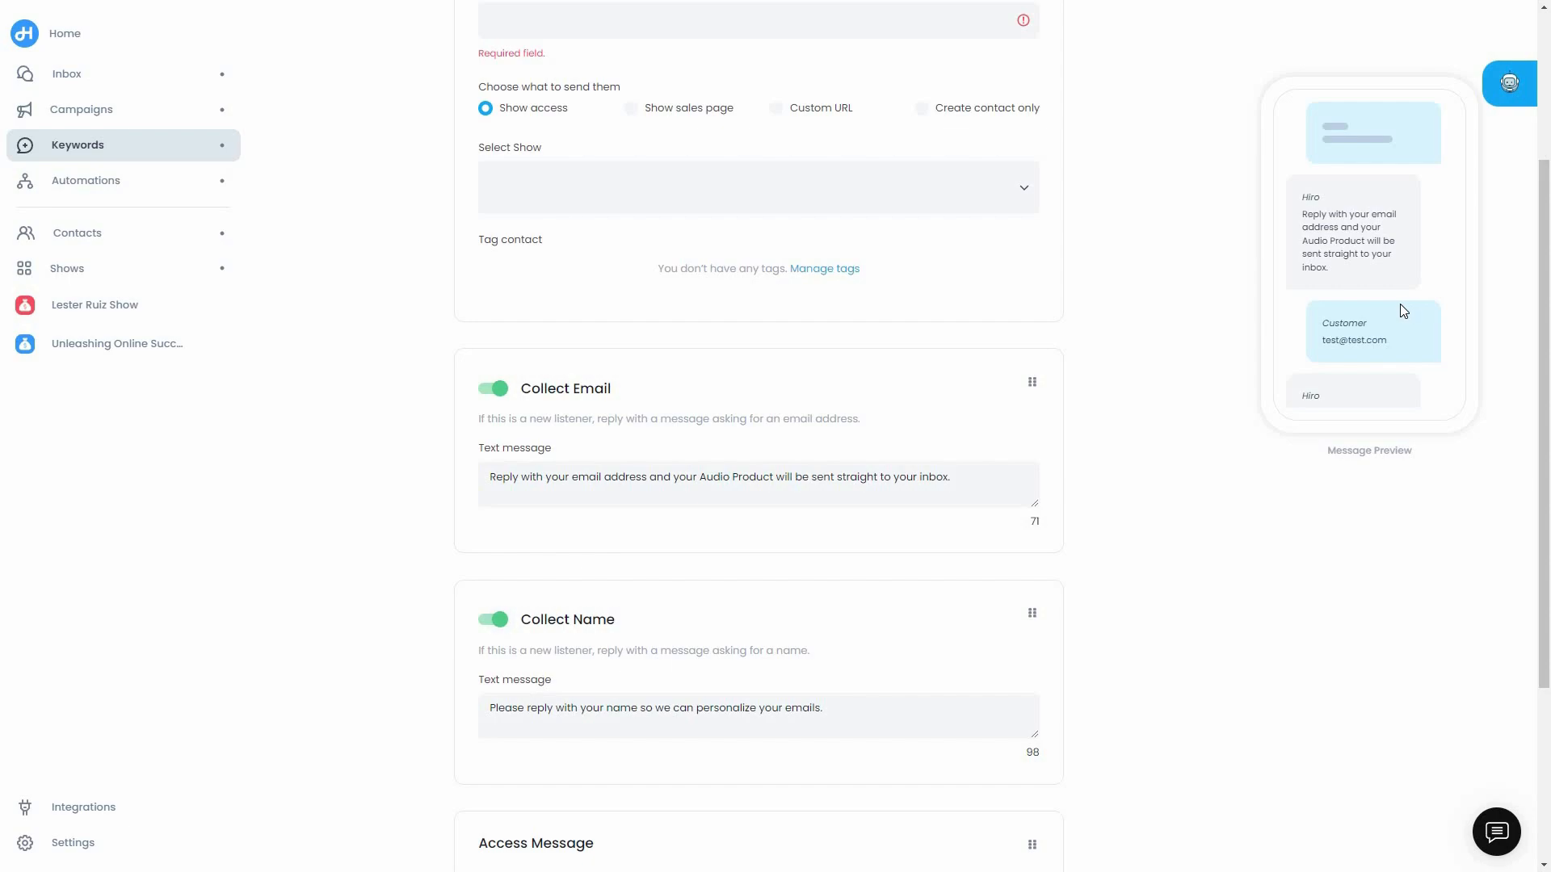
scroll(1374, 260, "down", 1)
scroll(1374, 259, "down", 1)
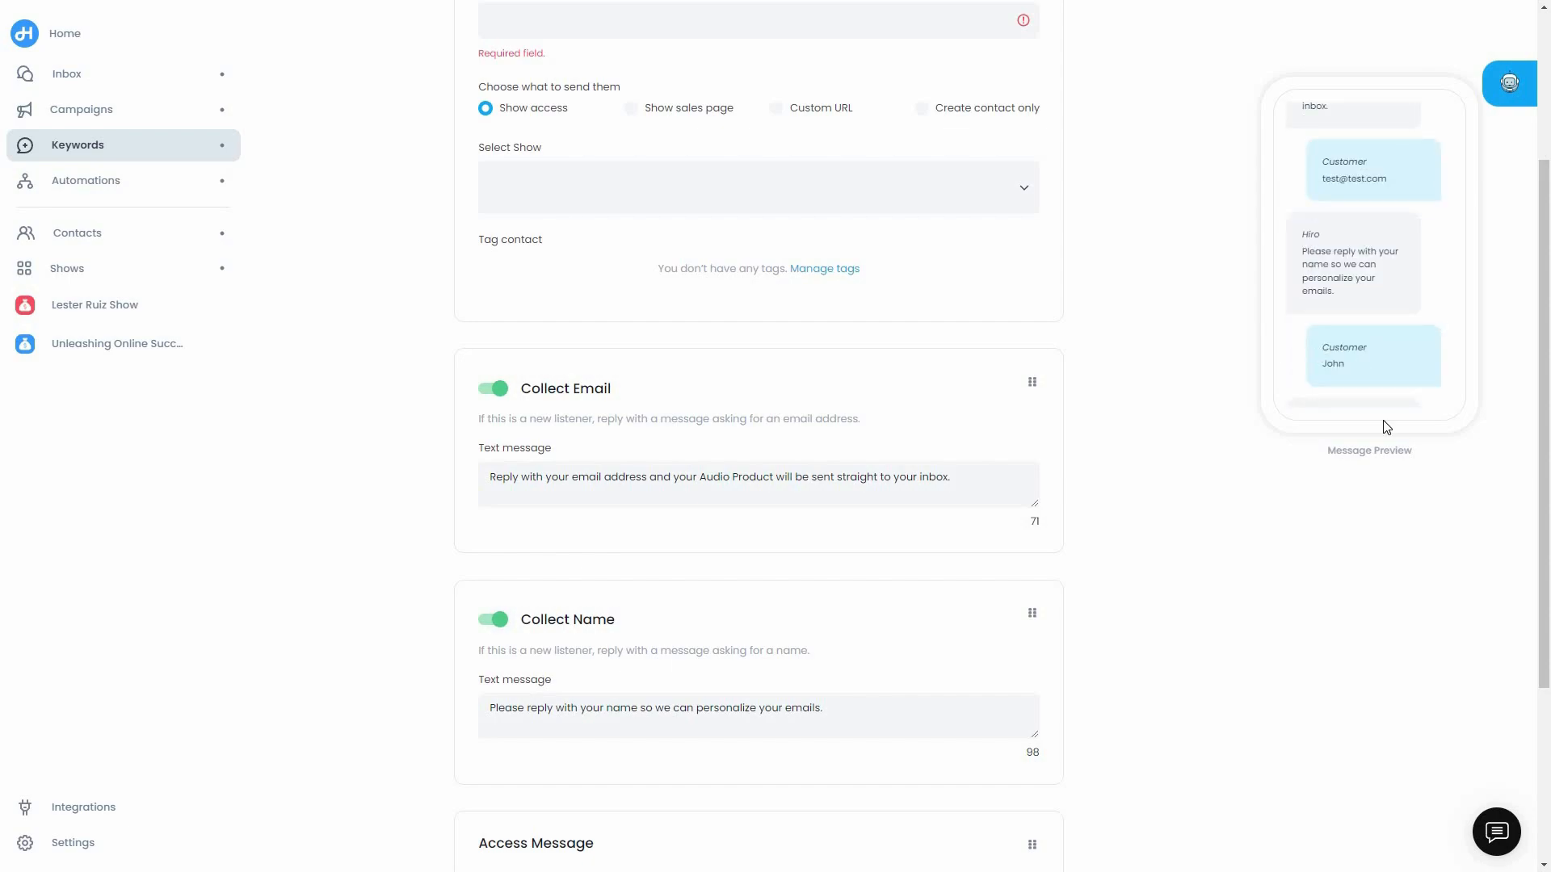
scroll(927, 600, "down", 3)
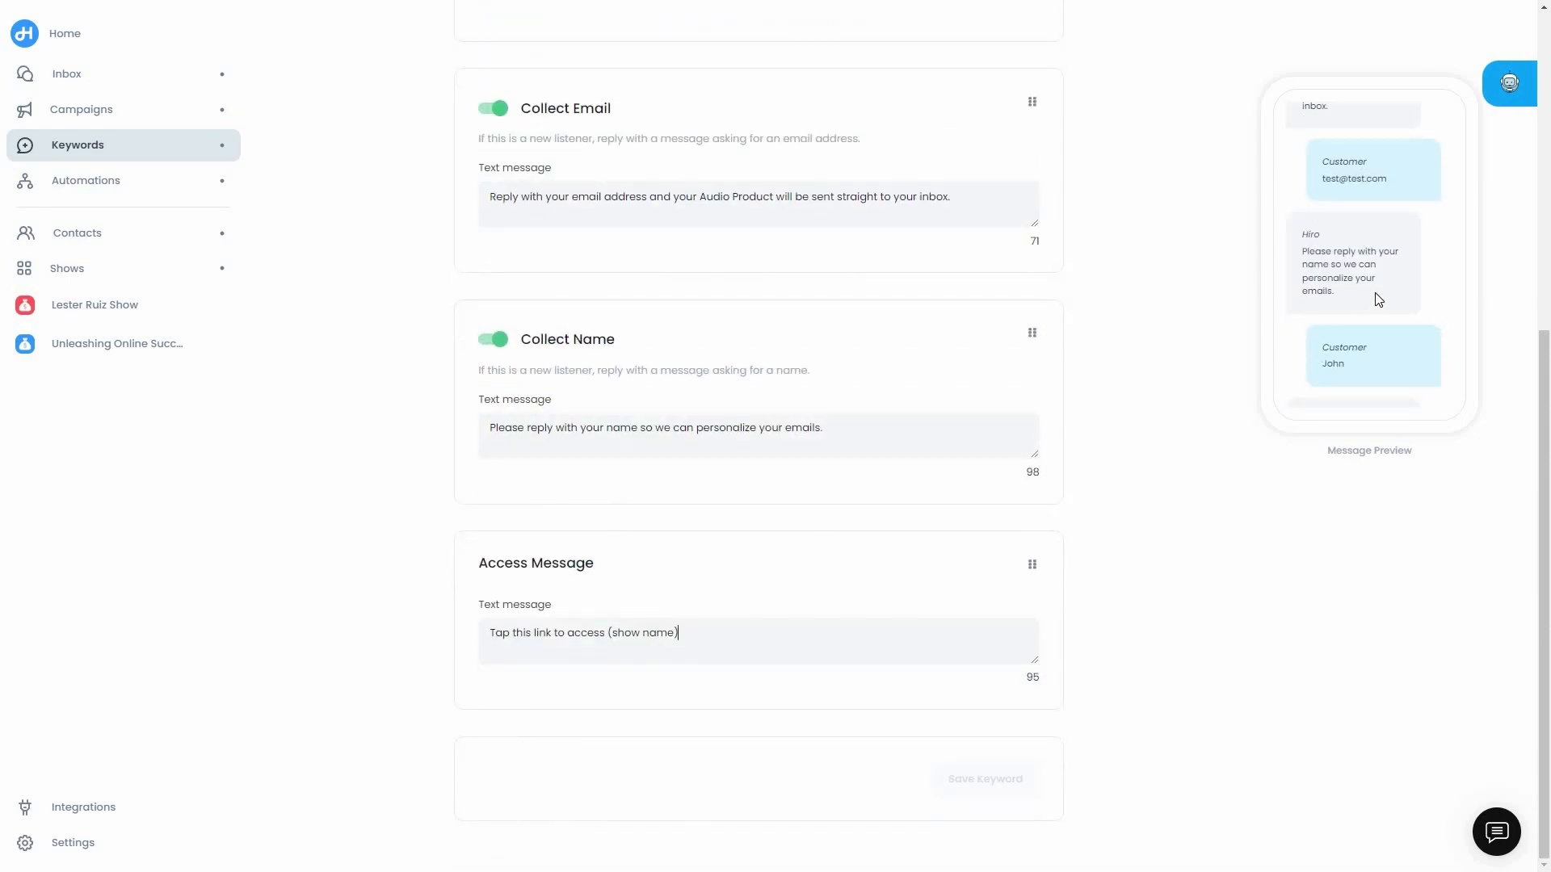
scroll(1378, 299, "down", 1)
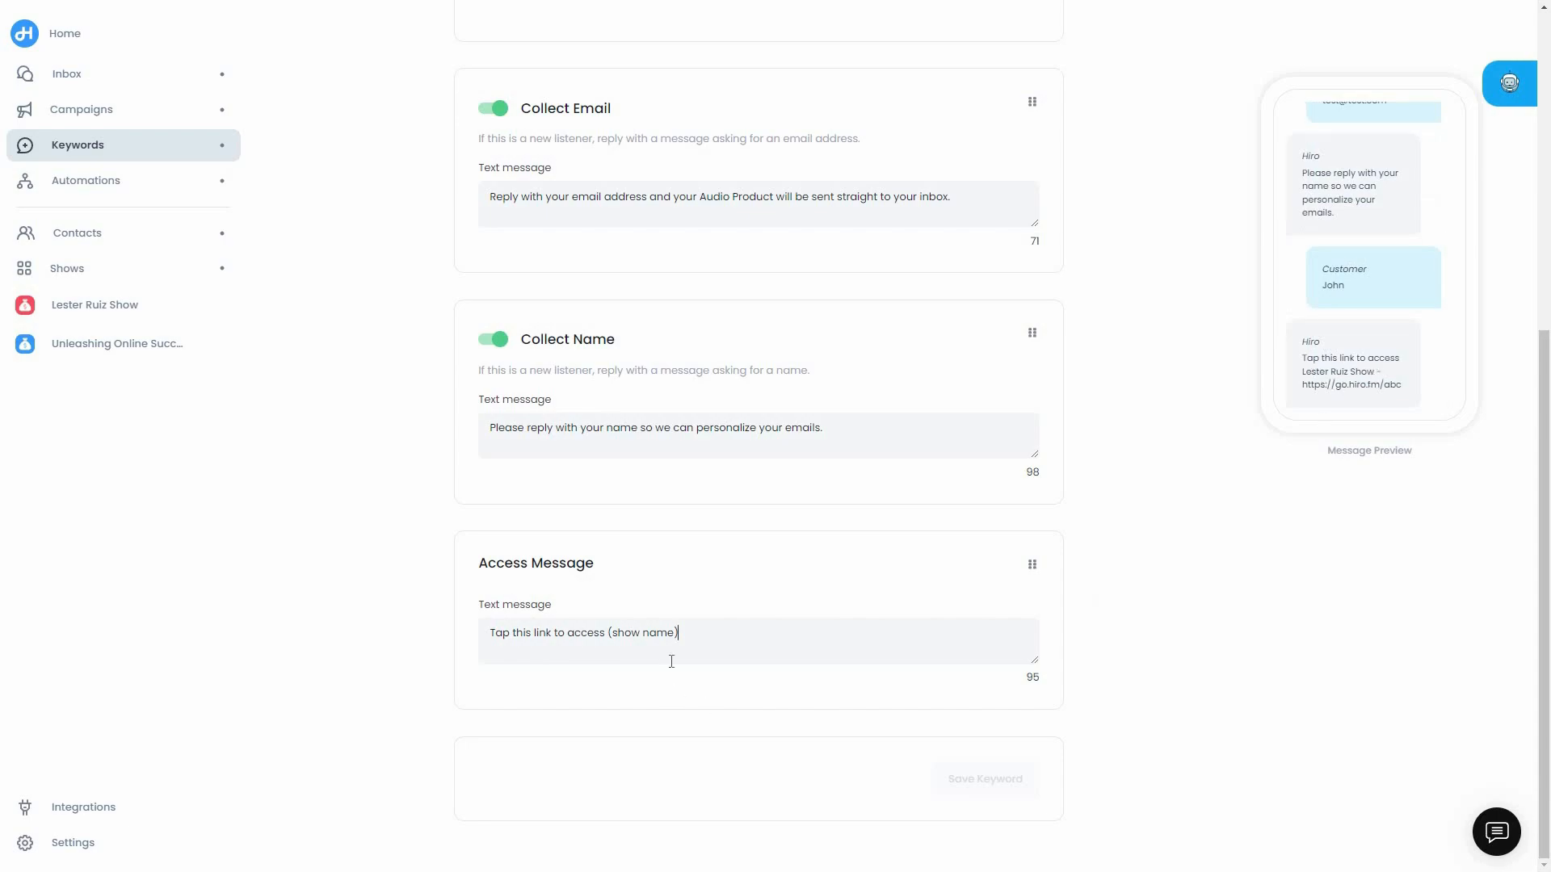
left_click_drag(489, 634, 685, 639)
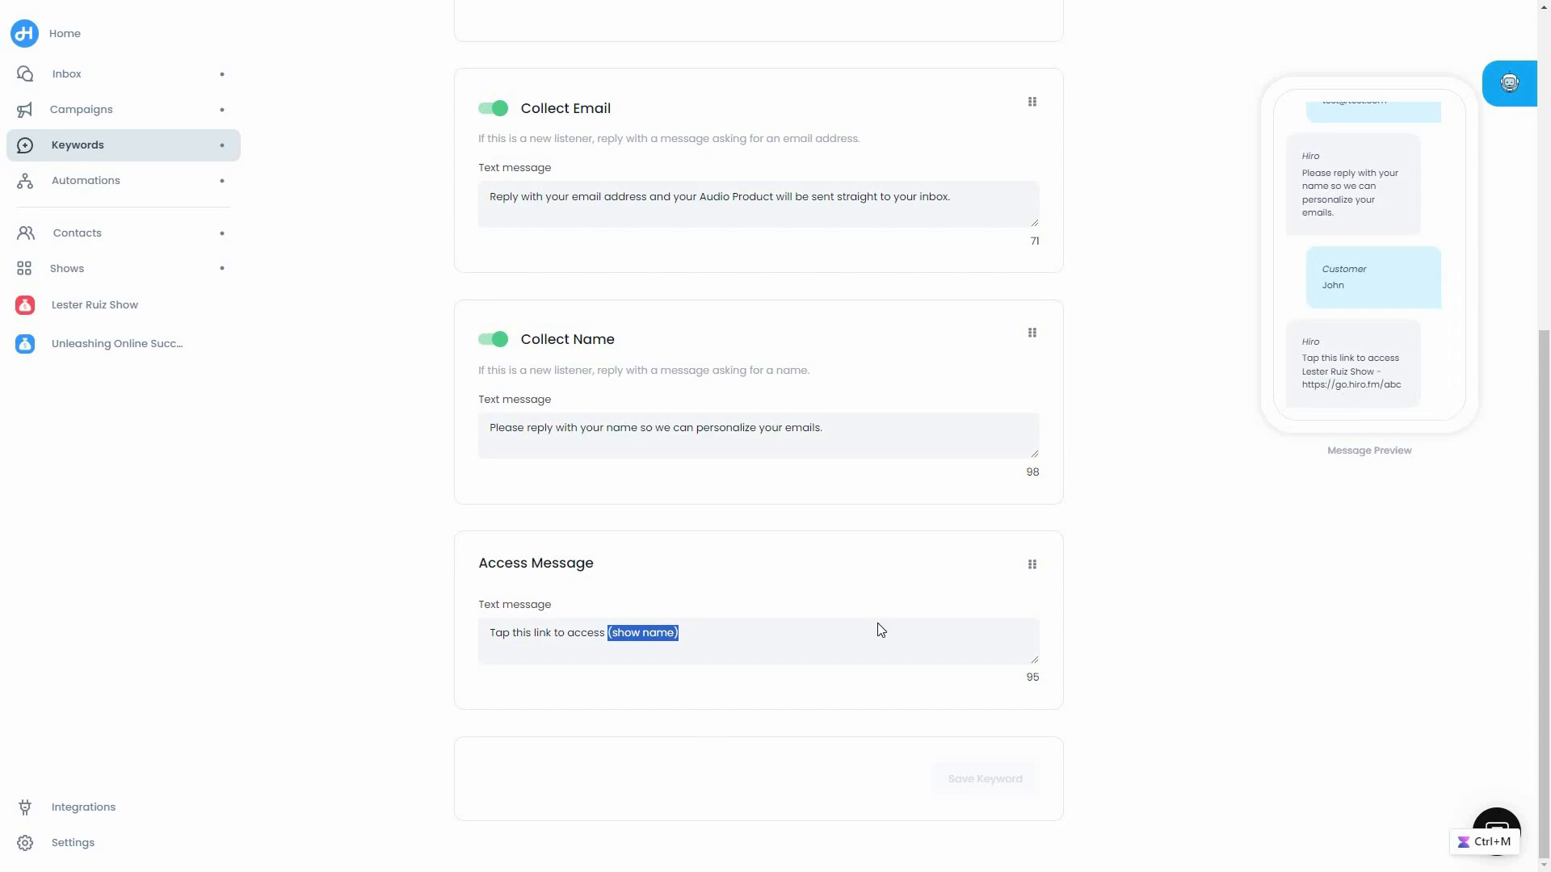
scroll(879, 624, "up", 6)
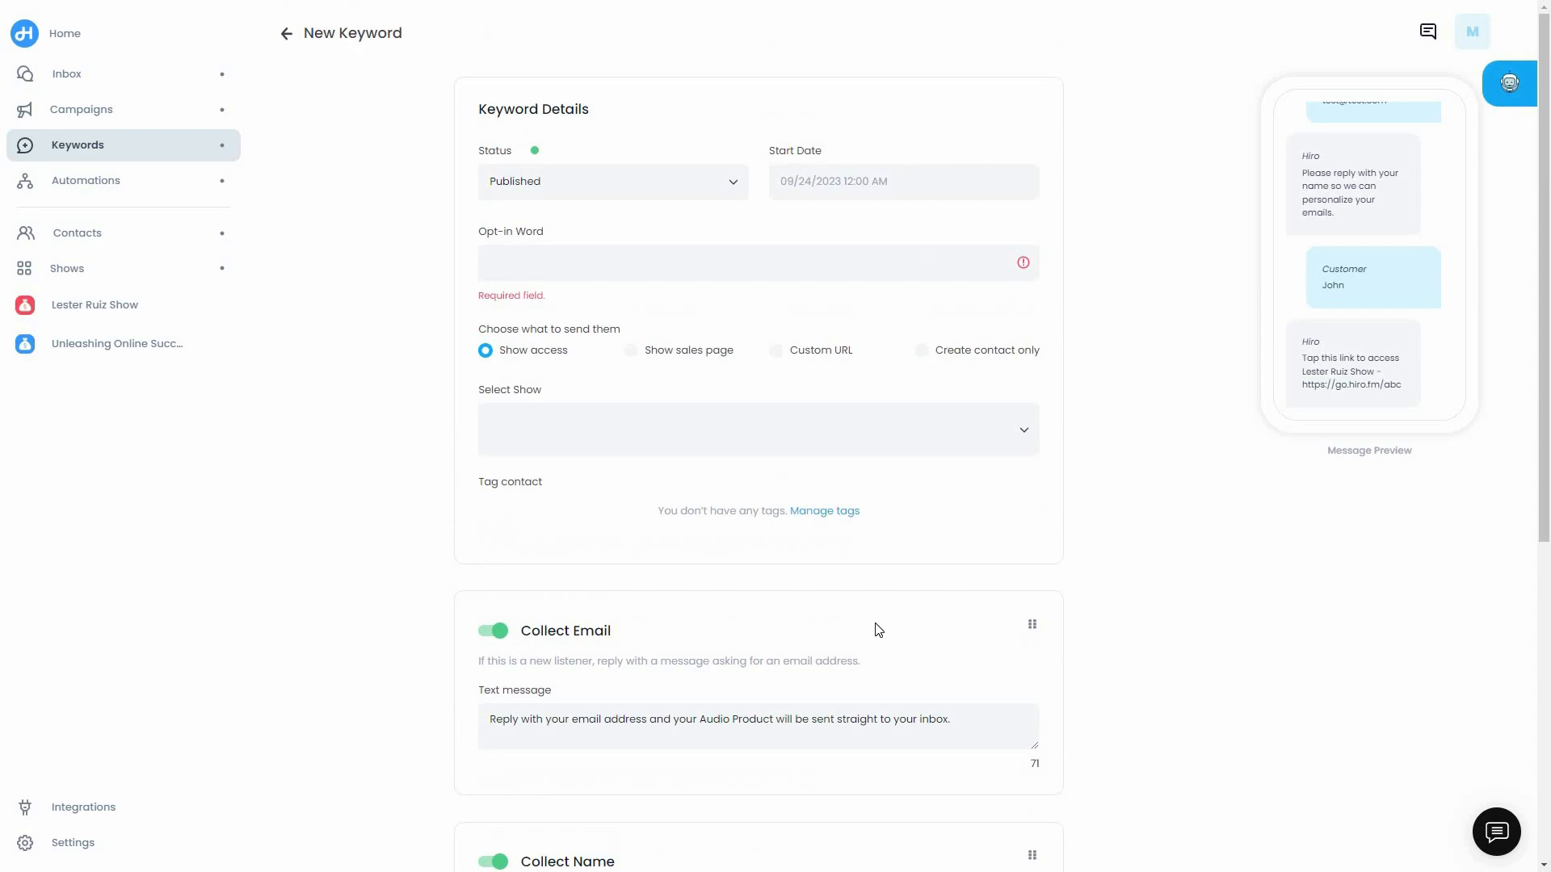
Step: Start a new automation for the first listed show with Listener gets access as the trigger event
left_click(142, 182)
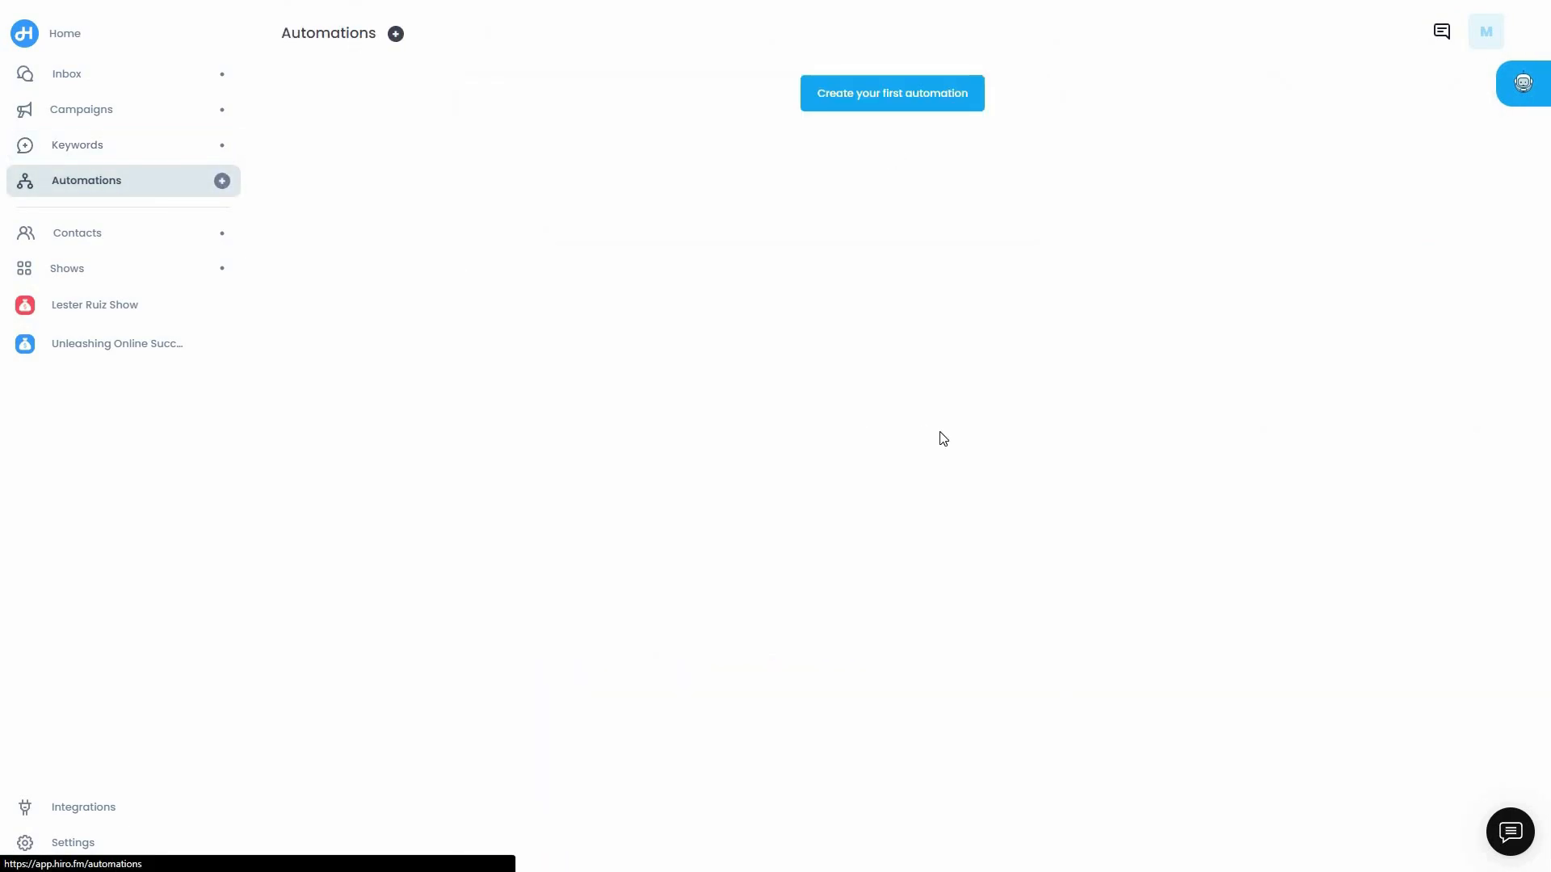
left_click(954, 399)
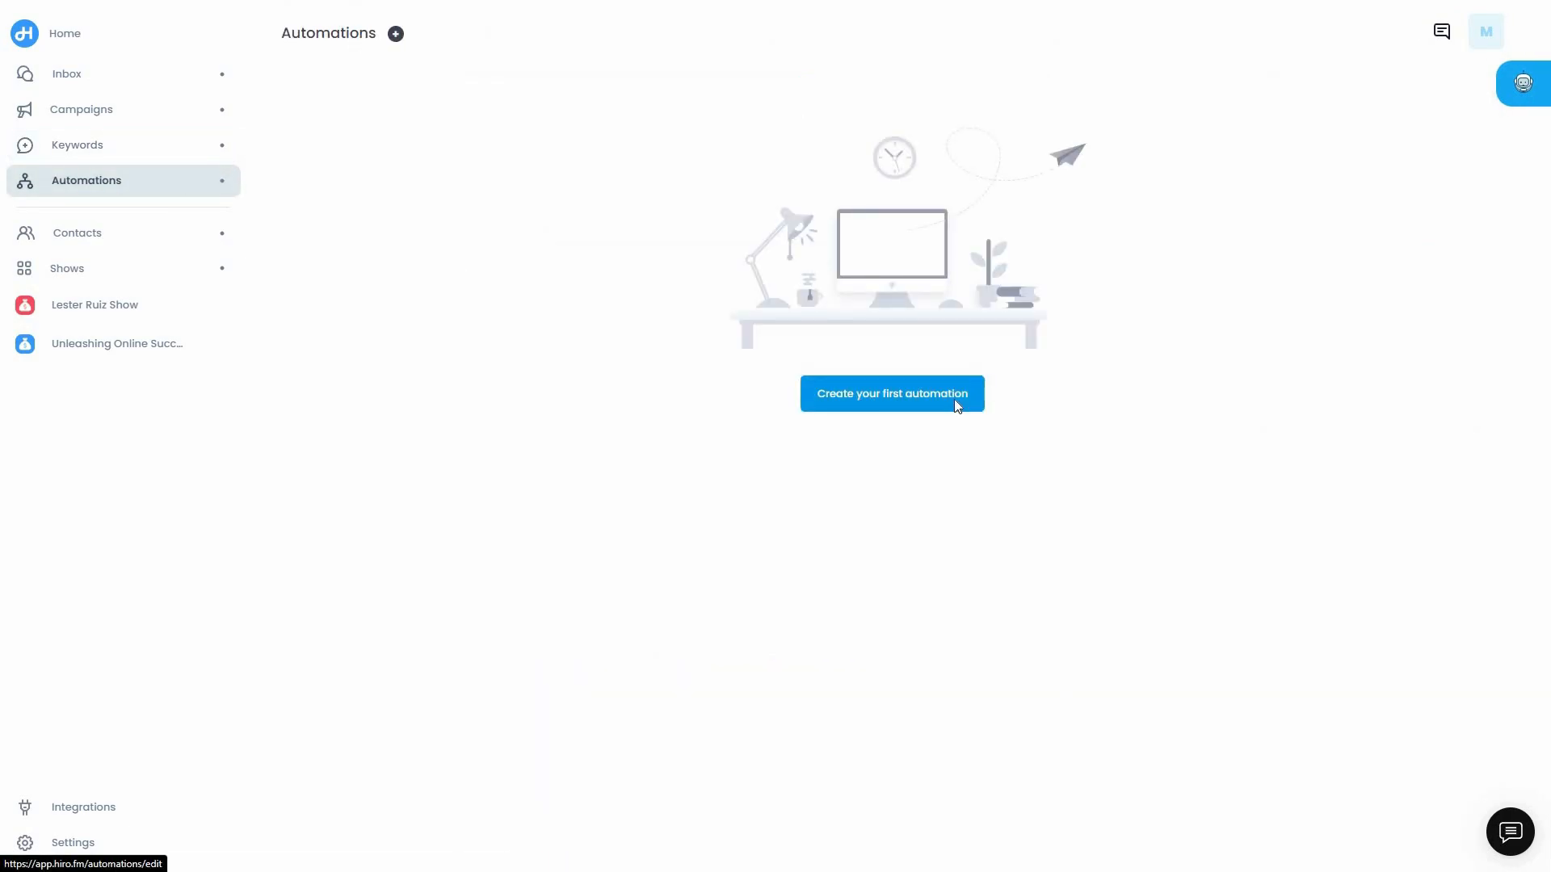
left_click(820, 121)
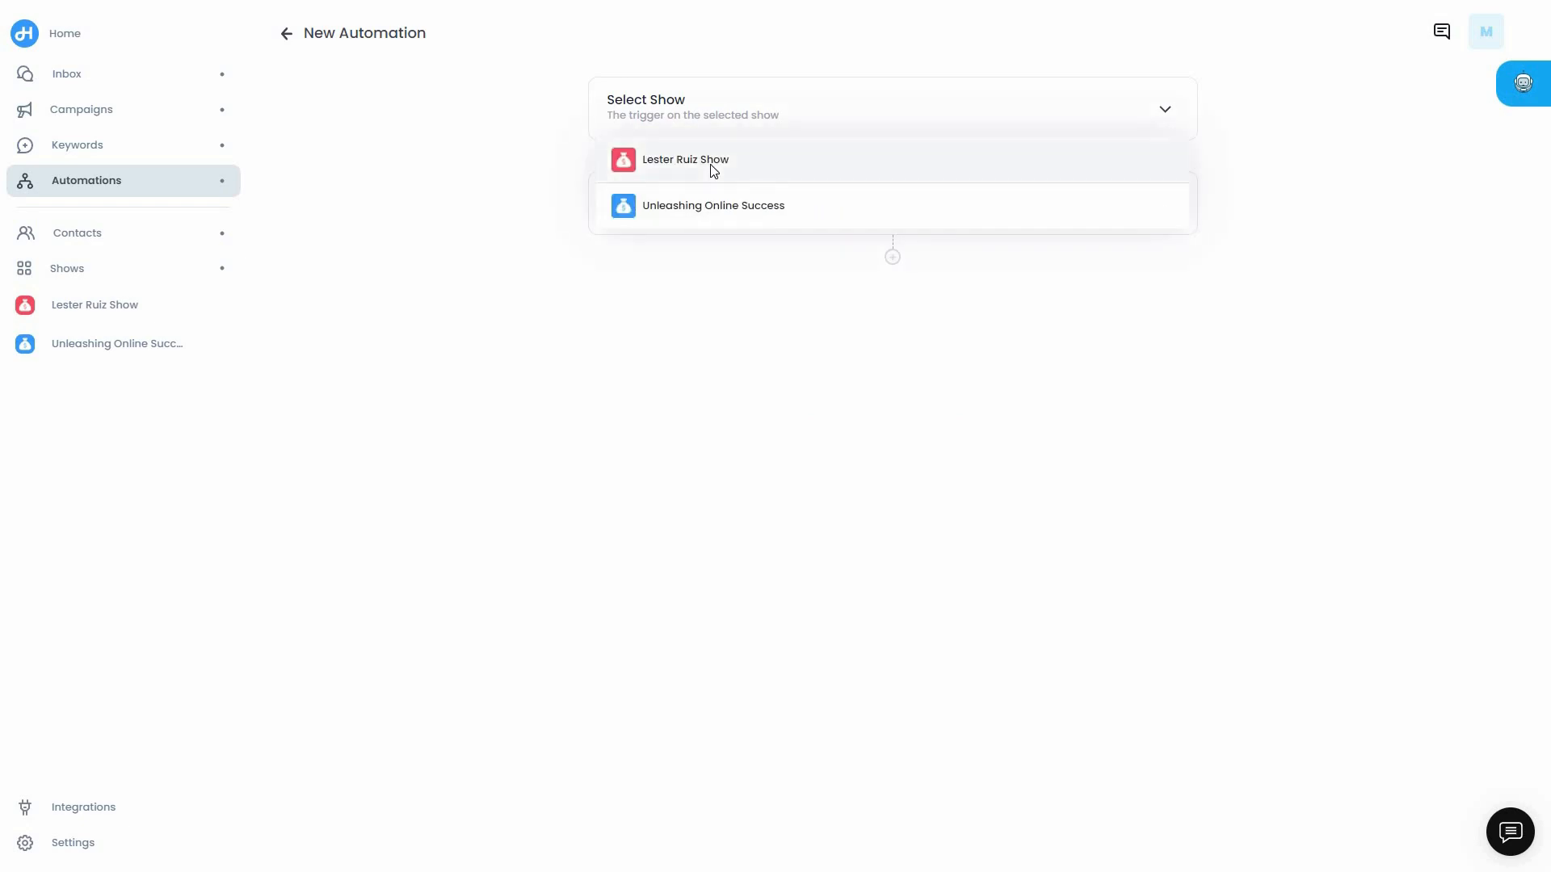
left_click(727, 161)
left_click(729, 217)
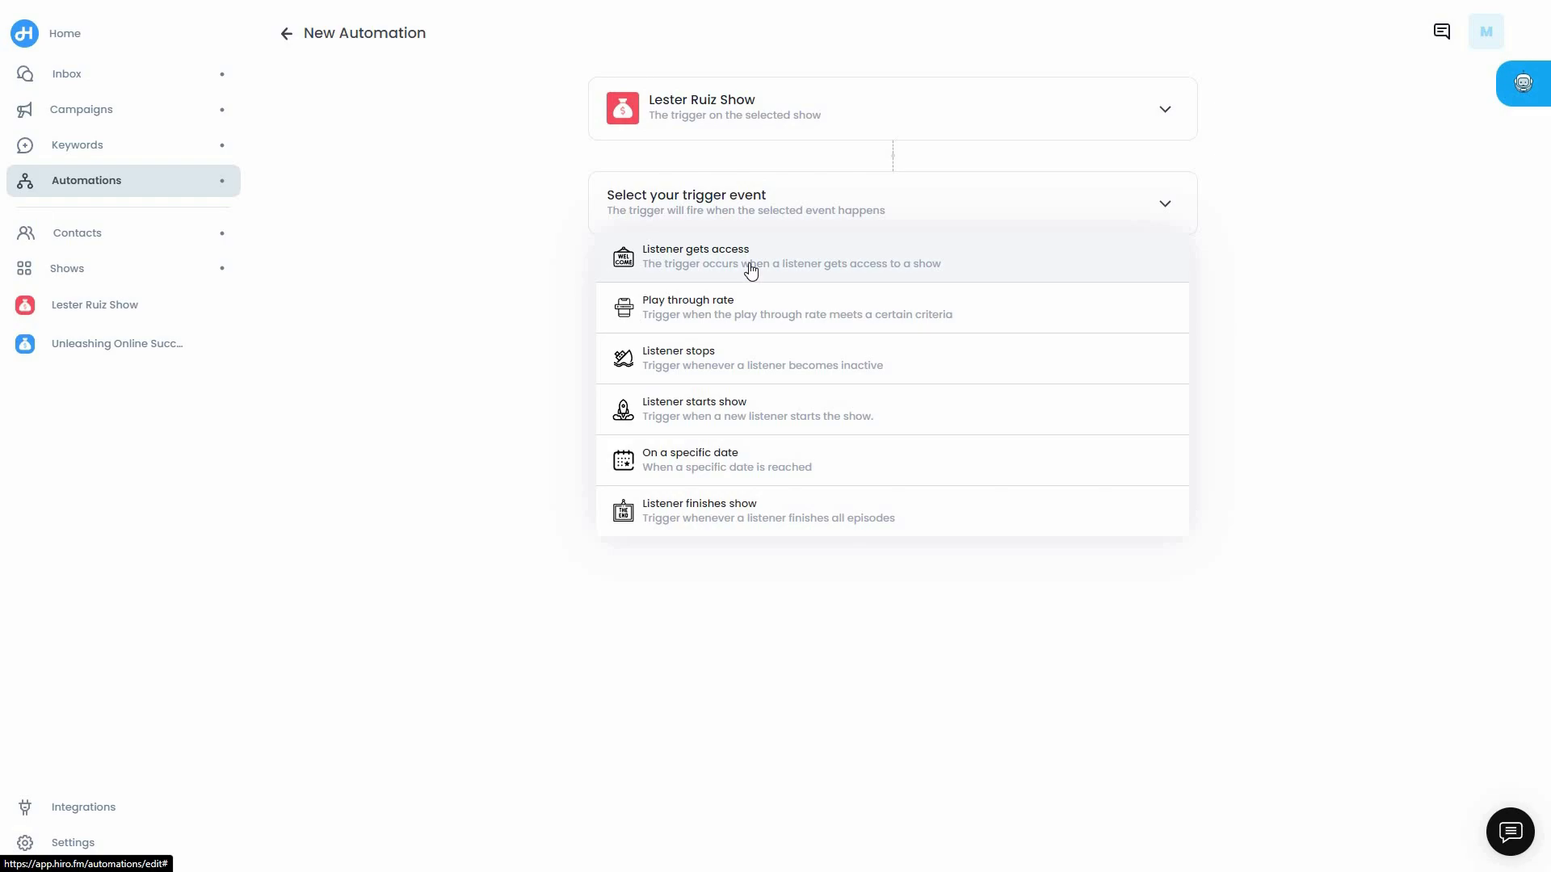
left_click(751, 271)
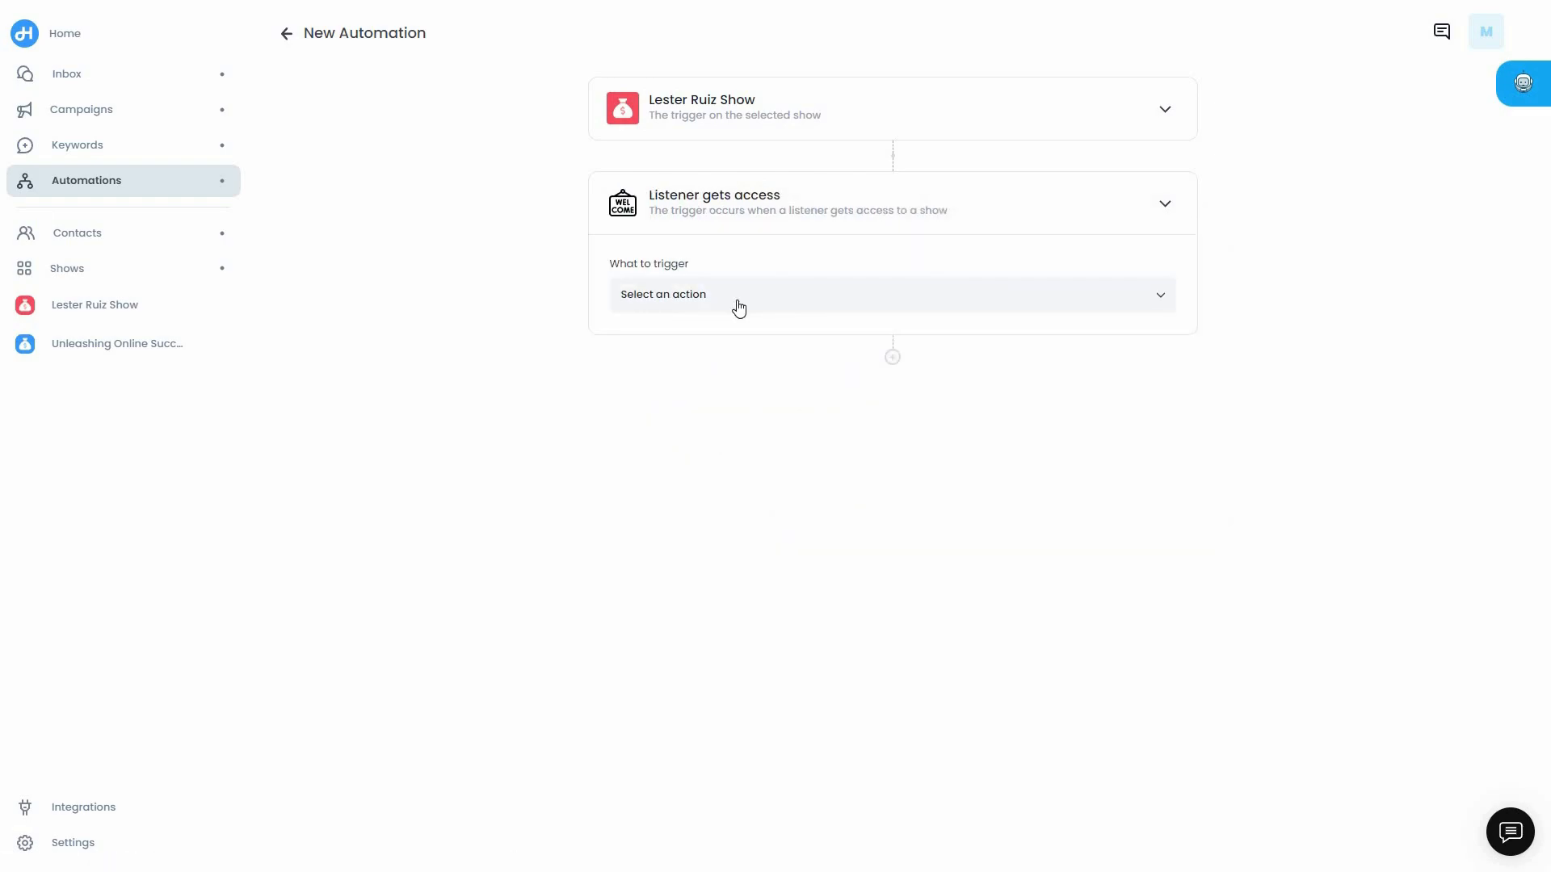
Step: Set the automation's action to Send SMS and dismiss the phone number prompt
left_click(738, 307)
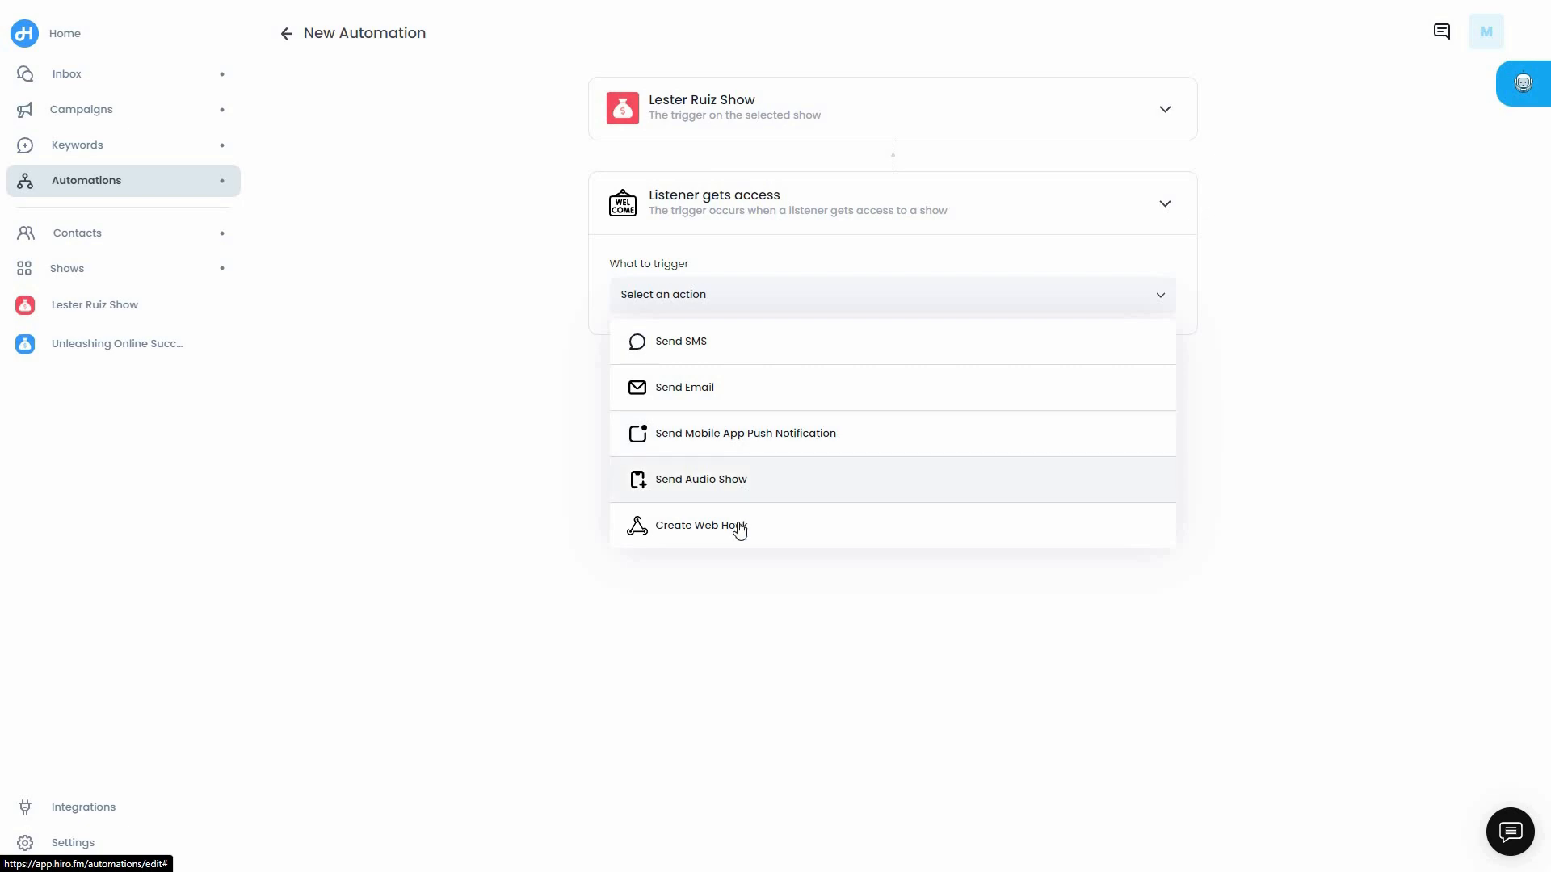
left_click(706, 353)
left_click(991, 363)
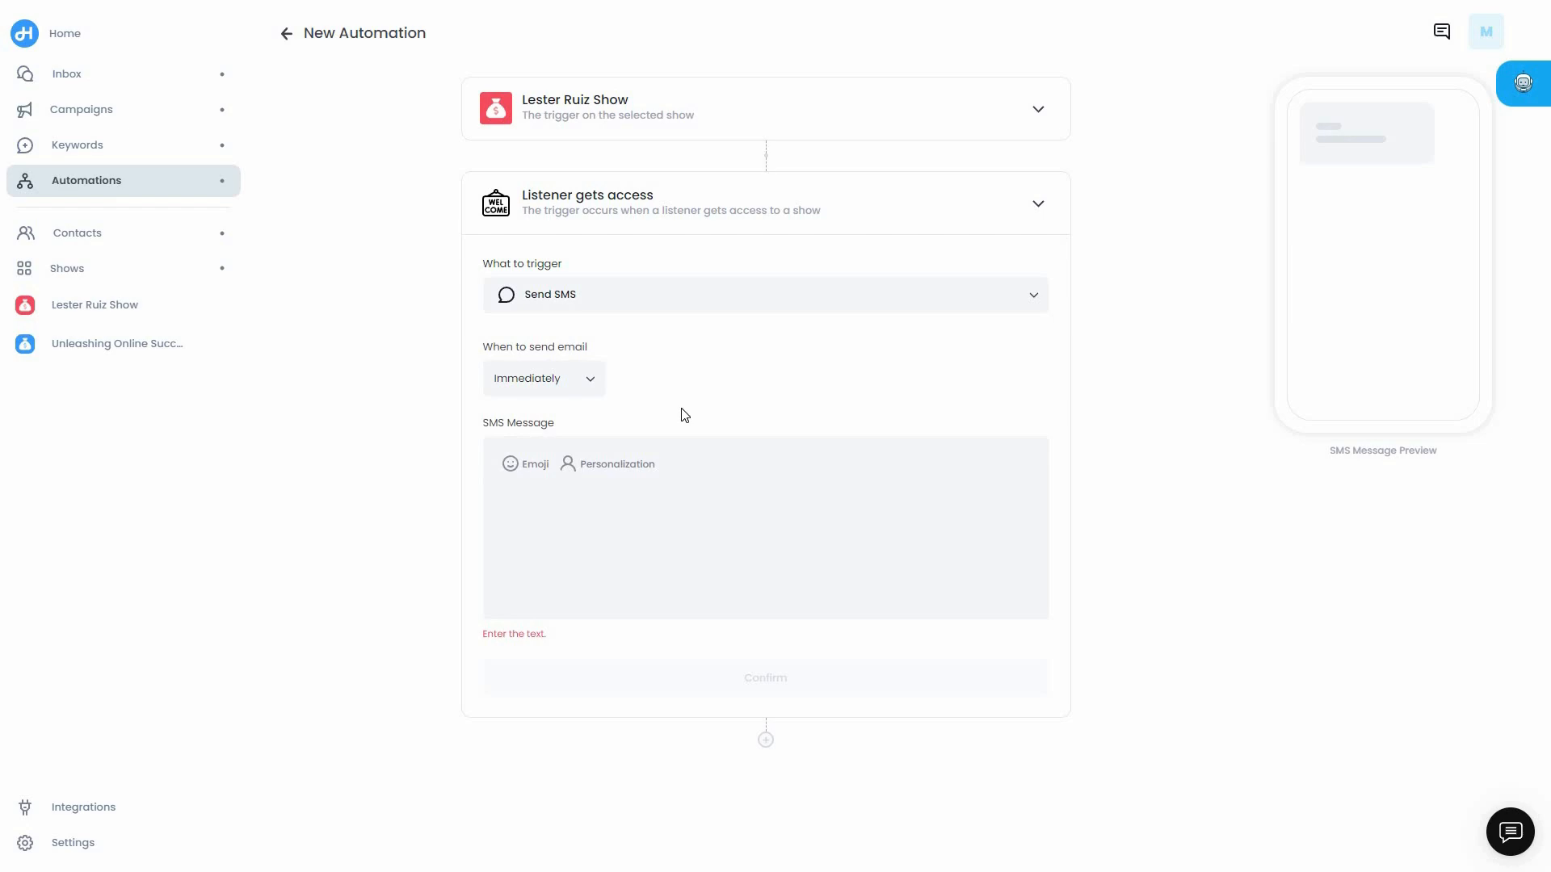
Step: Try the Delay send until timing, set it back to Immediately, and leave the automation for the inbox without saving
left_click(556, 385)
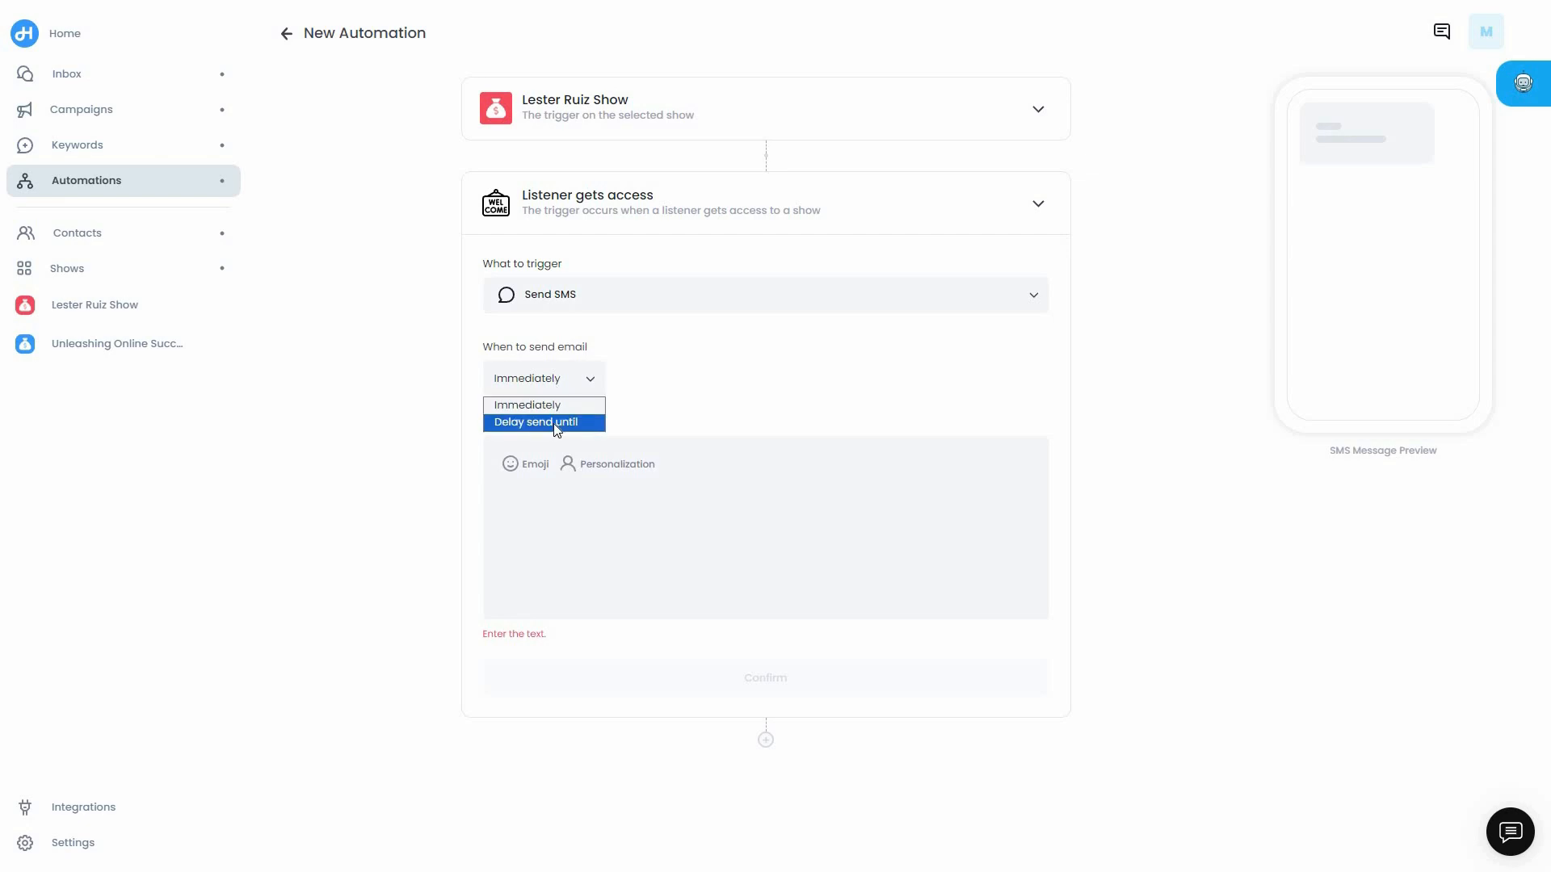
left_click(556, 423)
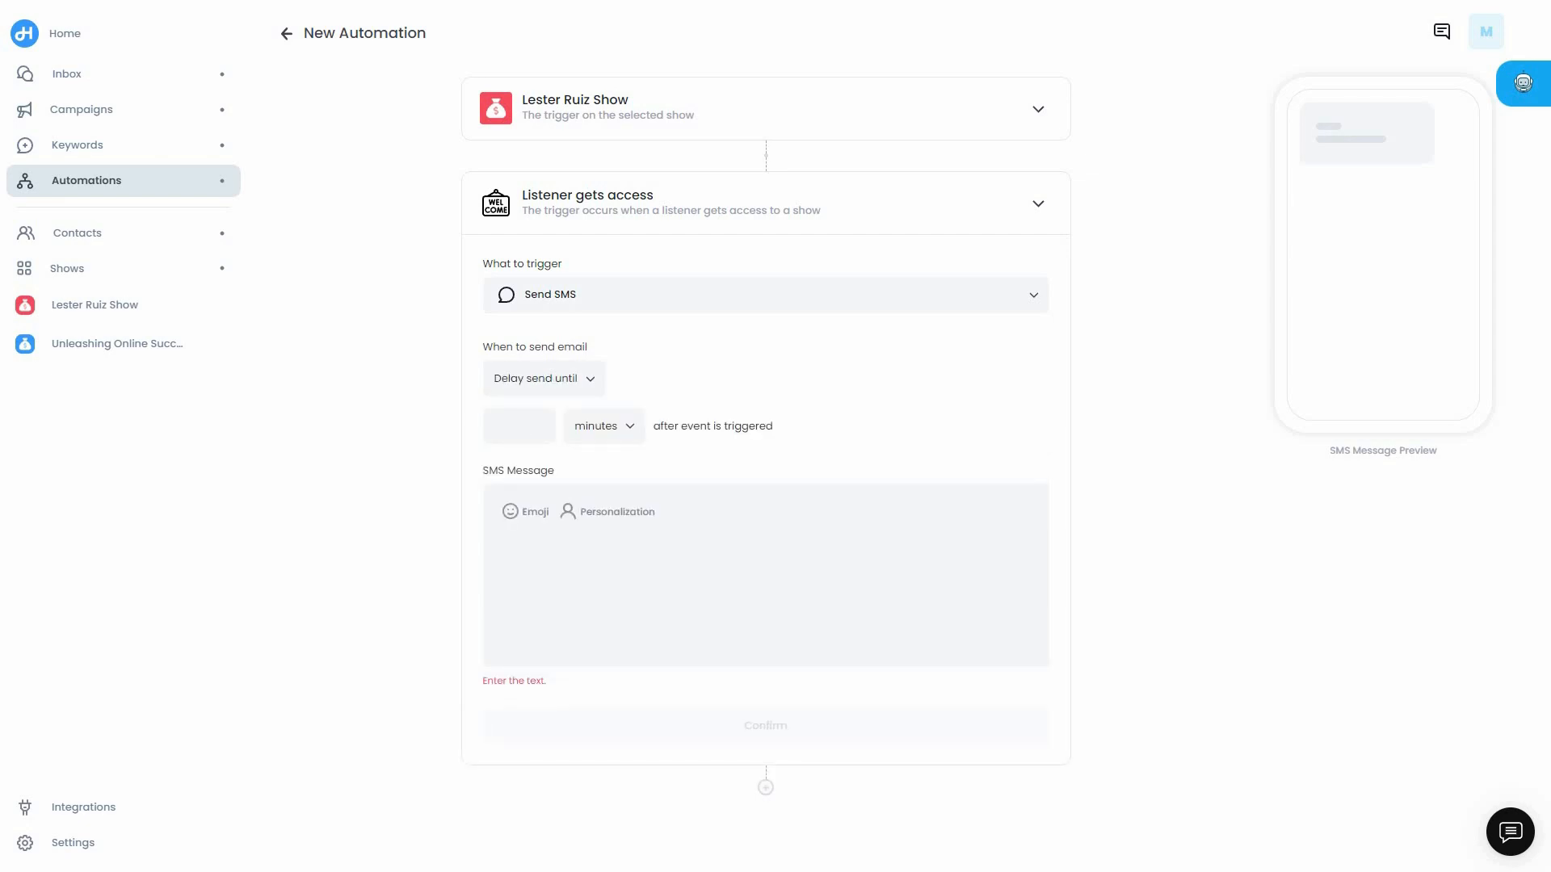
left_click(543, 379)
left_click(525, 404)
left_click(601, 530)
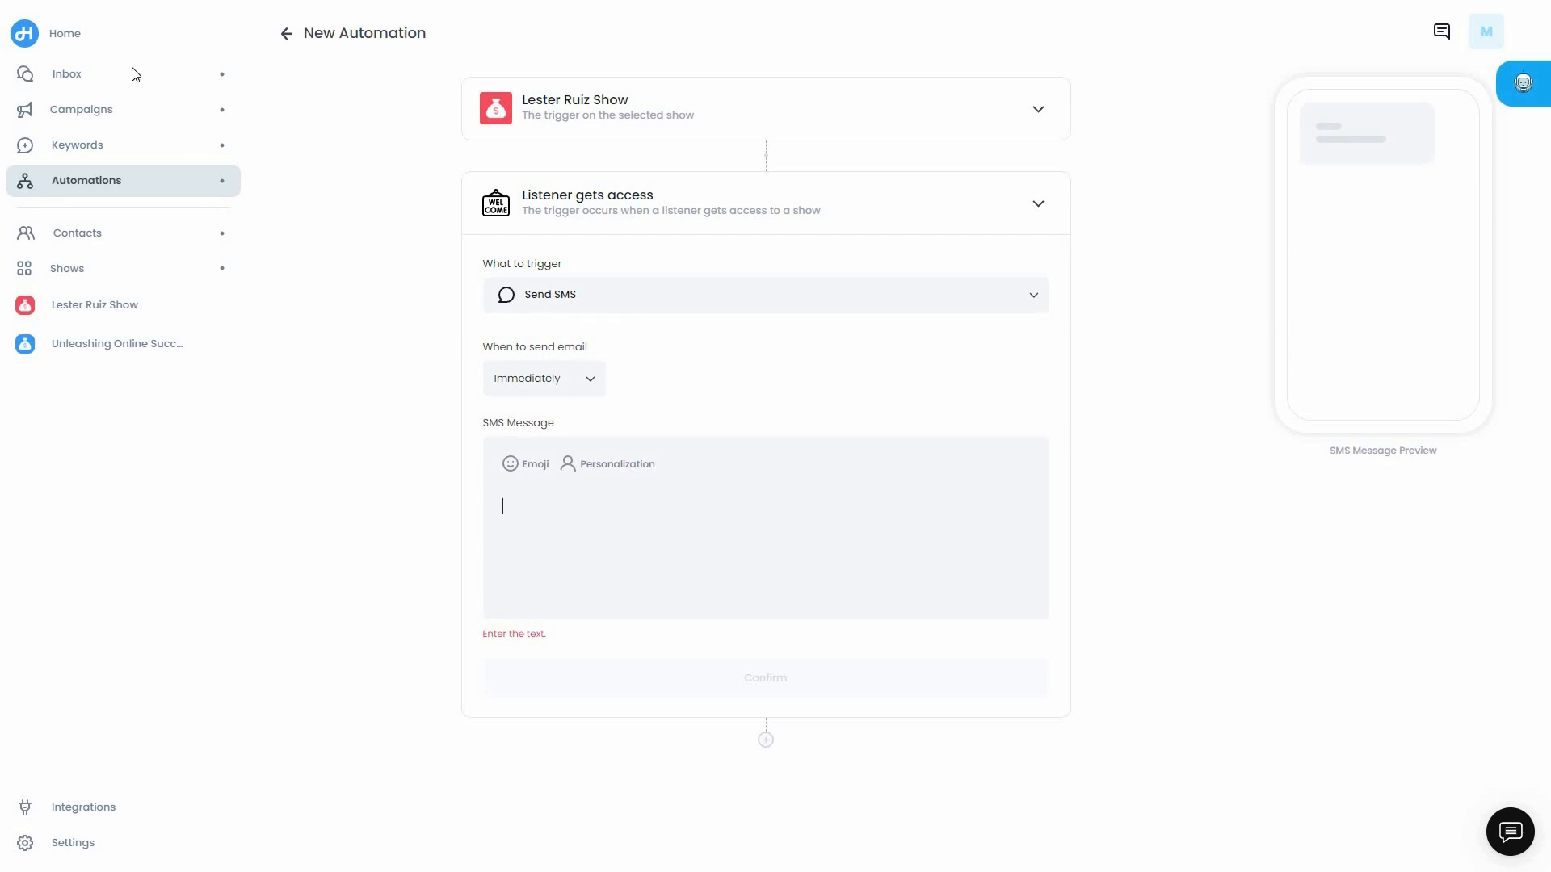
left_click(178, 75)
left_click(736, 90)
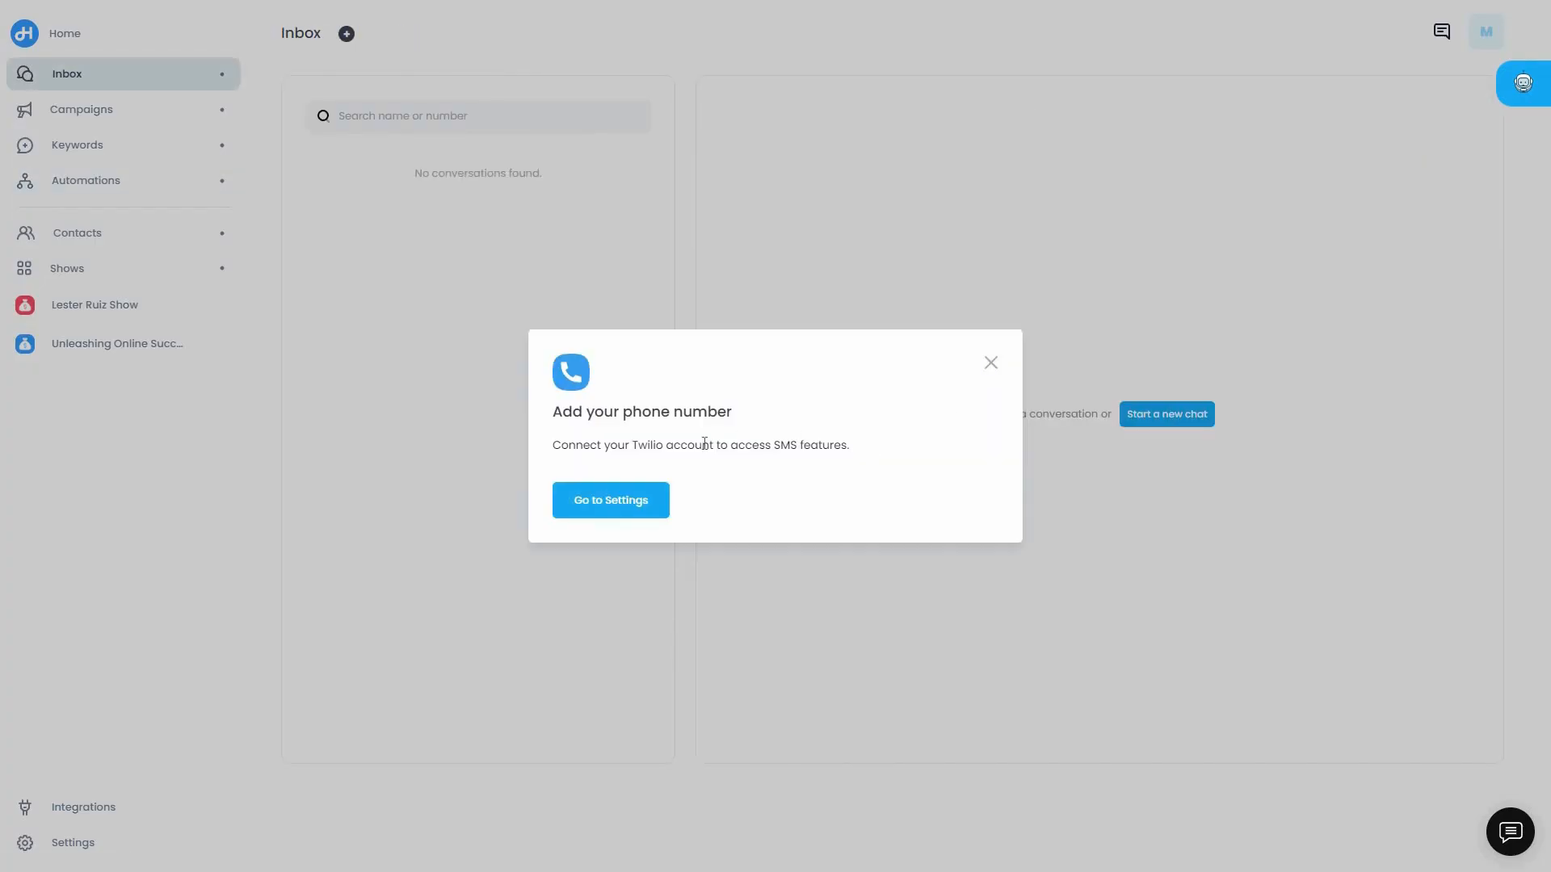
Step: Dismiss the phone number prompt and start a new chat with the contact found by searching for "g"
left_click(533, 298)
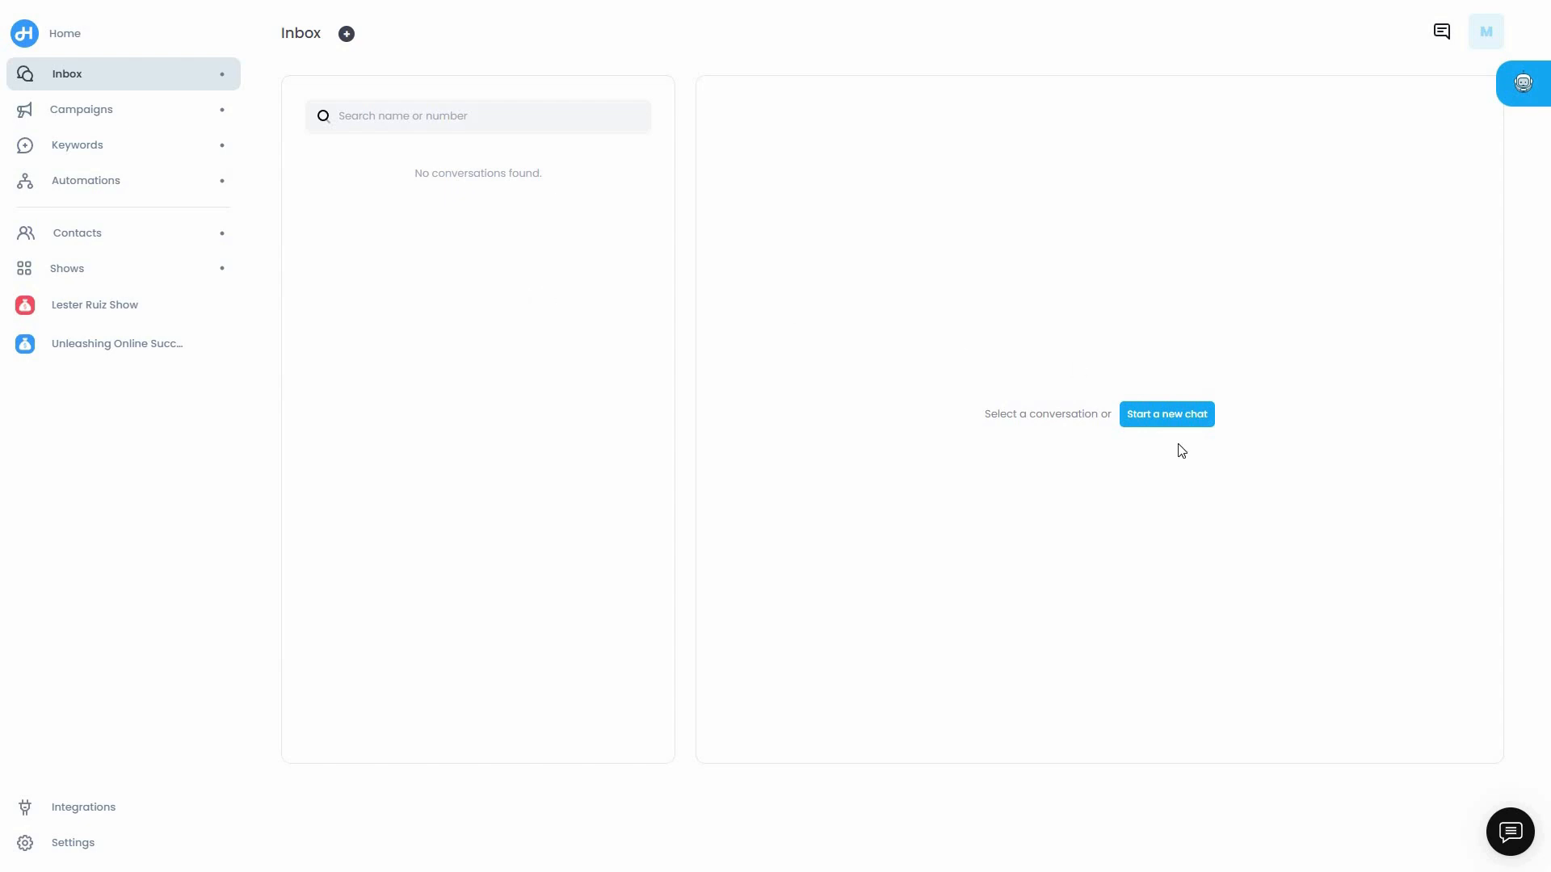
left_click(1159, 414)
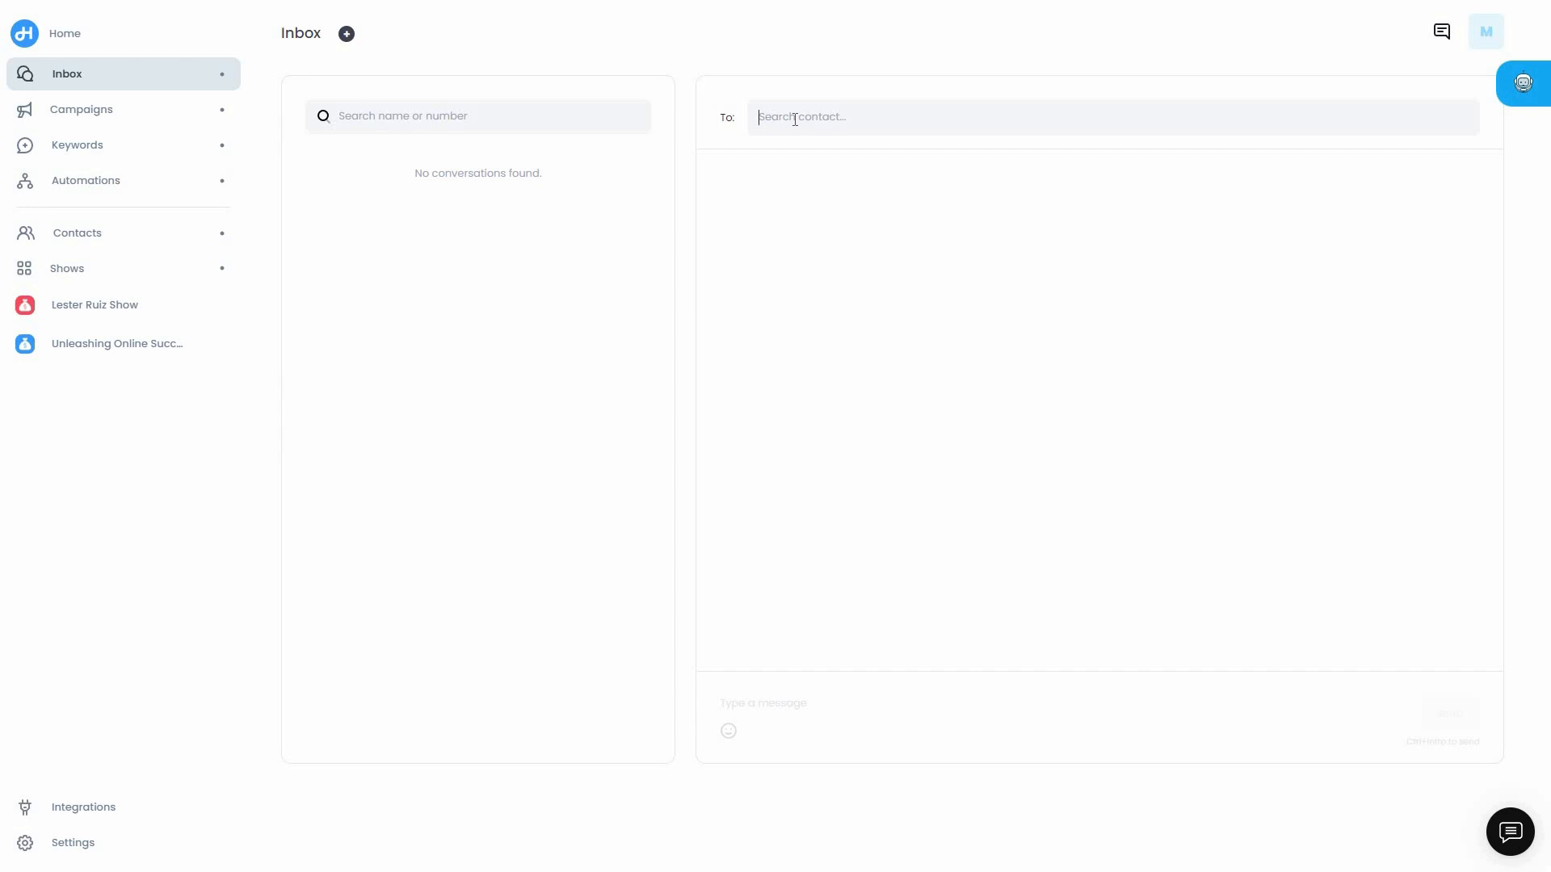
type("g")
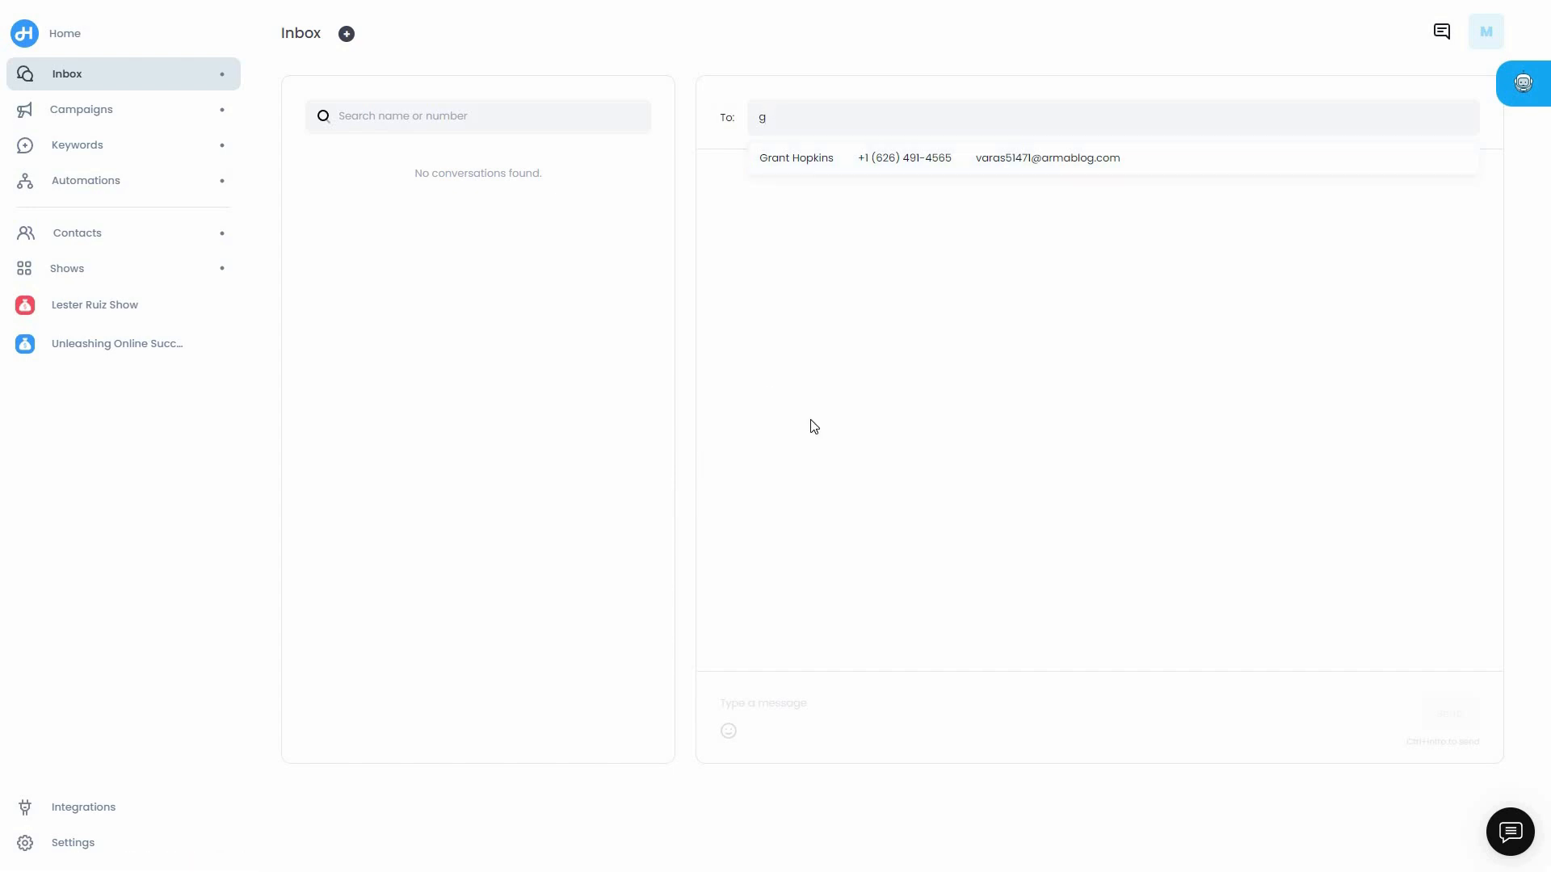
left_click(817, 162)
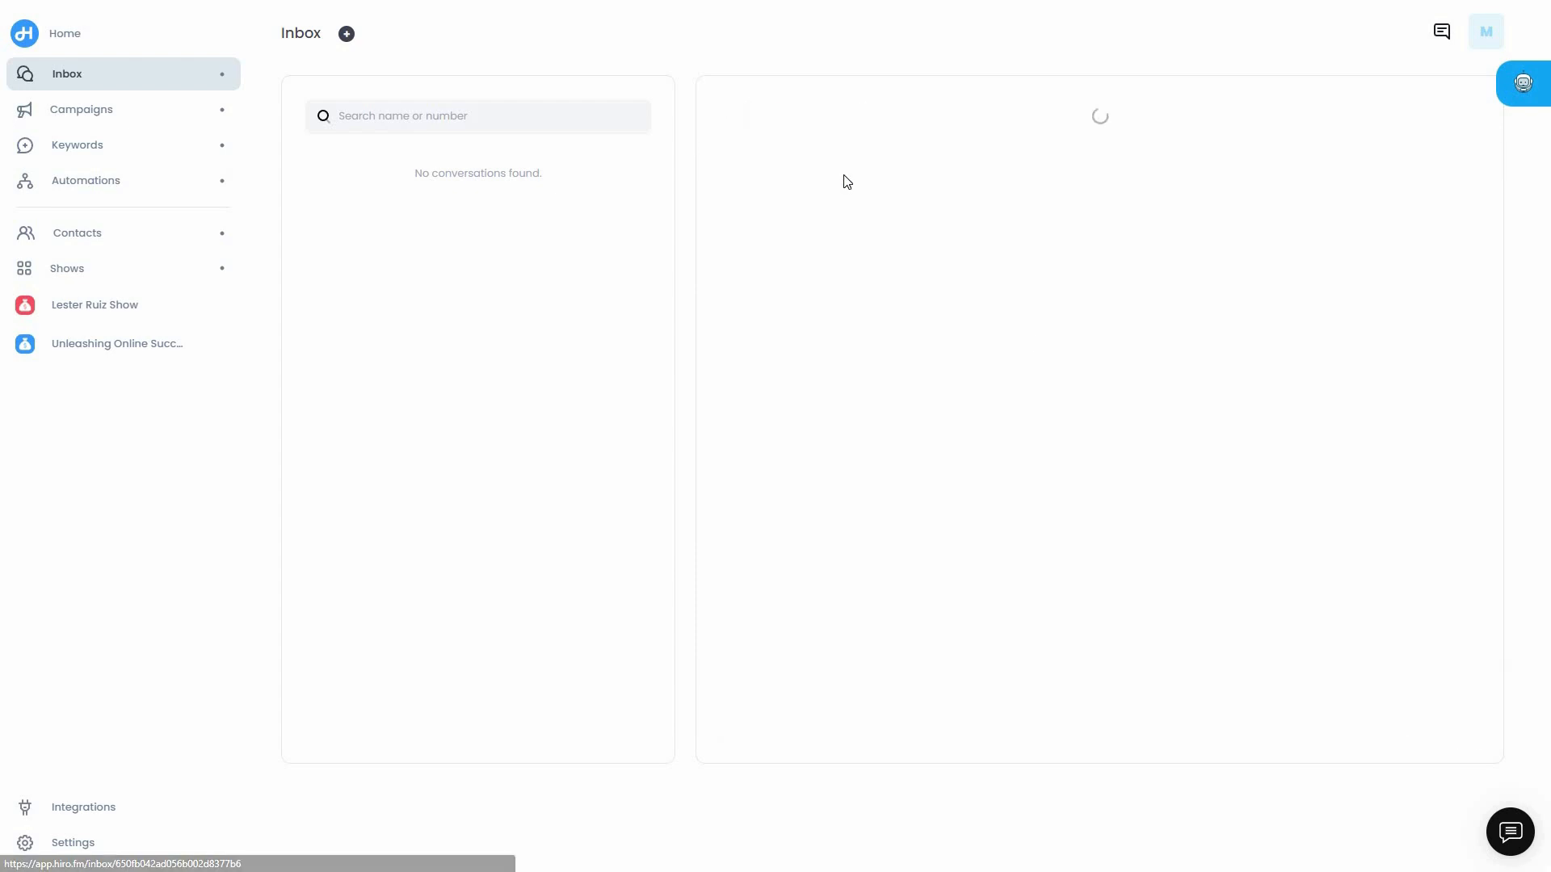
Step: Draft the message "fff" in the new chat without sending it
left_click(759, 702)
type("fff")
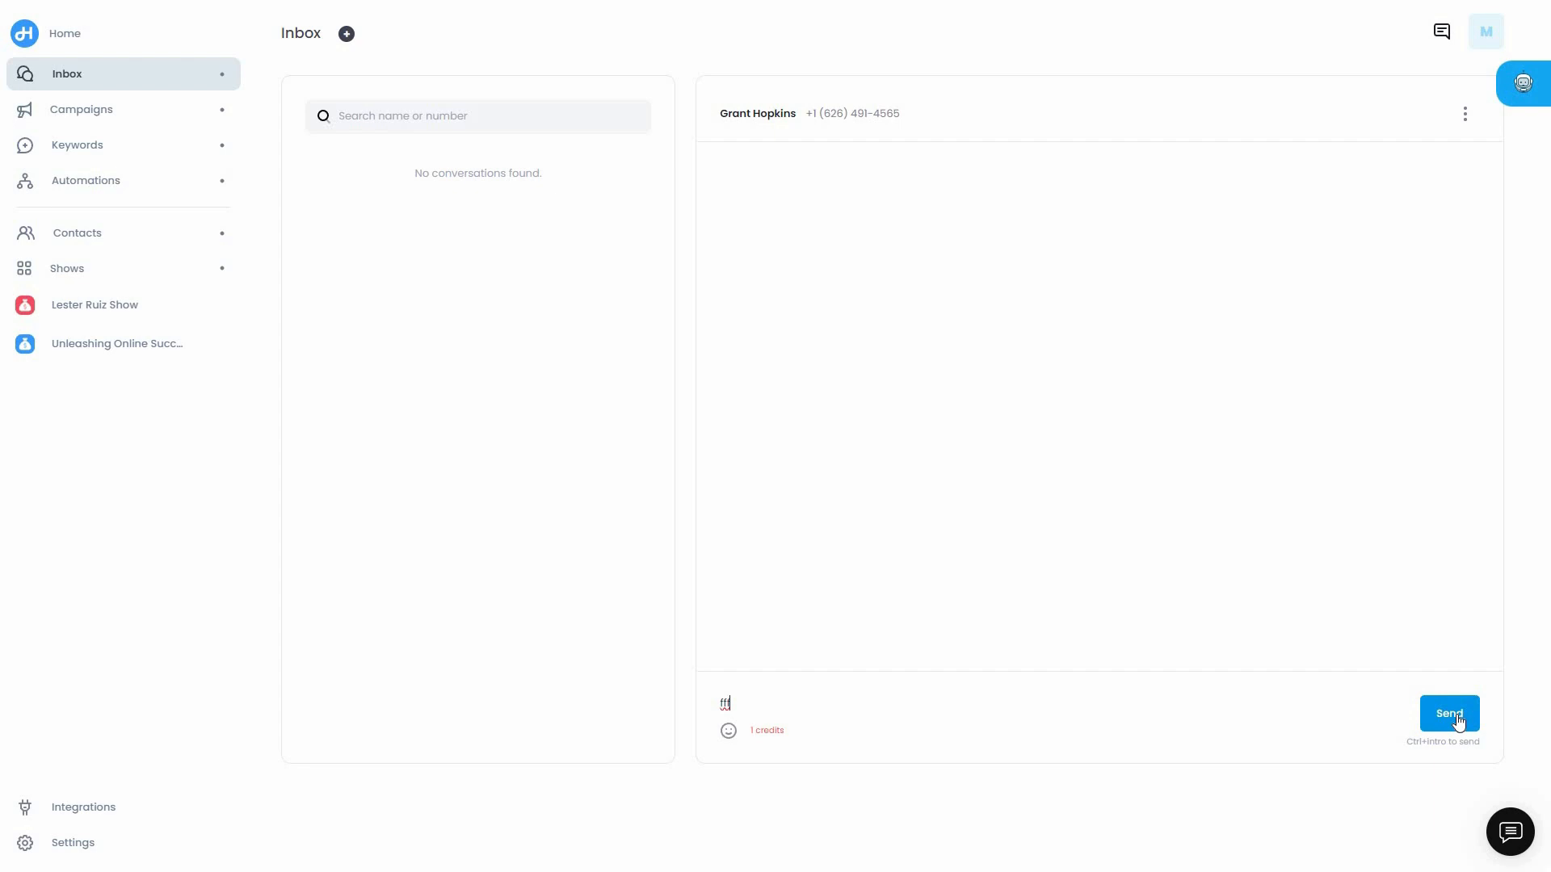
Step: Open the integrations and examine the Stripe payment, Twilio number and other app connection options
left_click(93, 816)
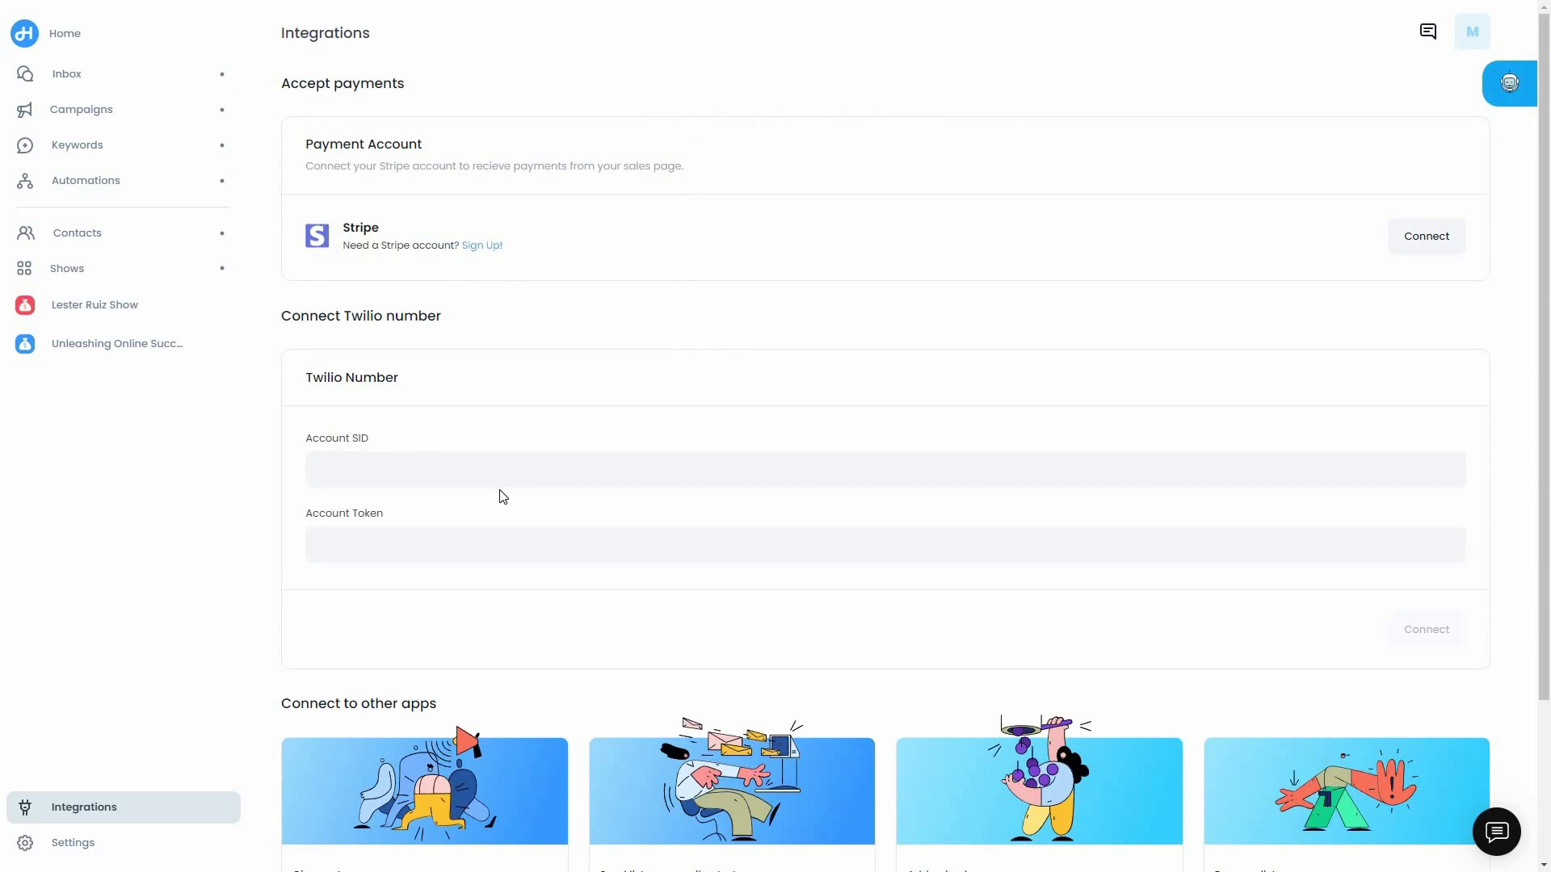
scroll(453, 755, "down", 3)
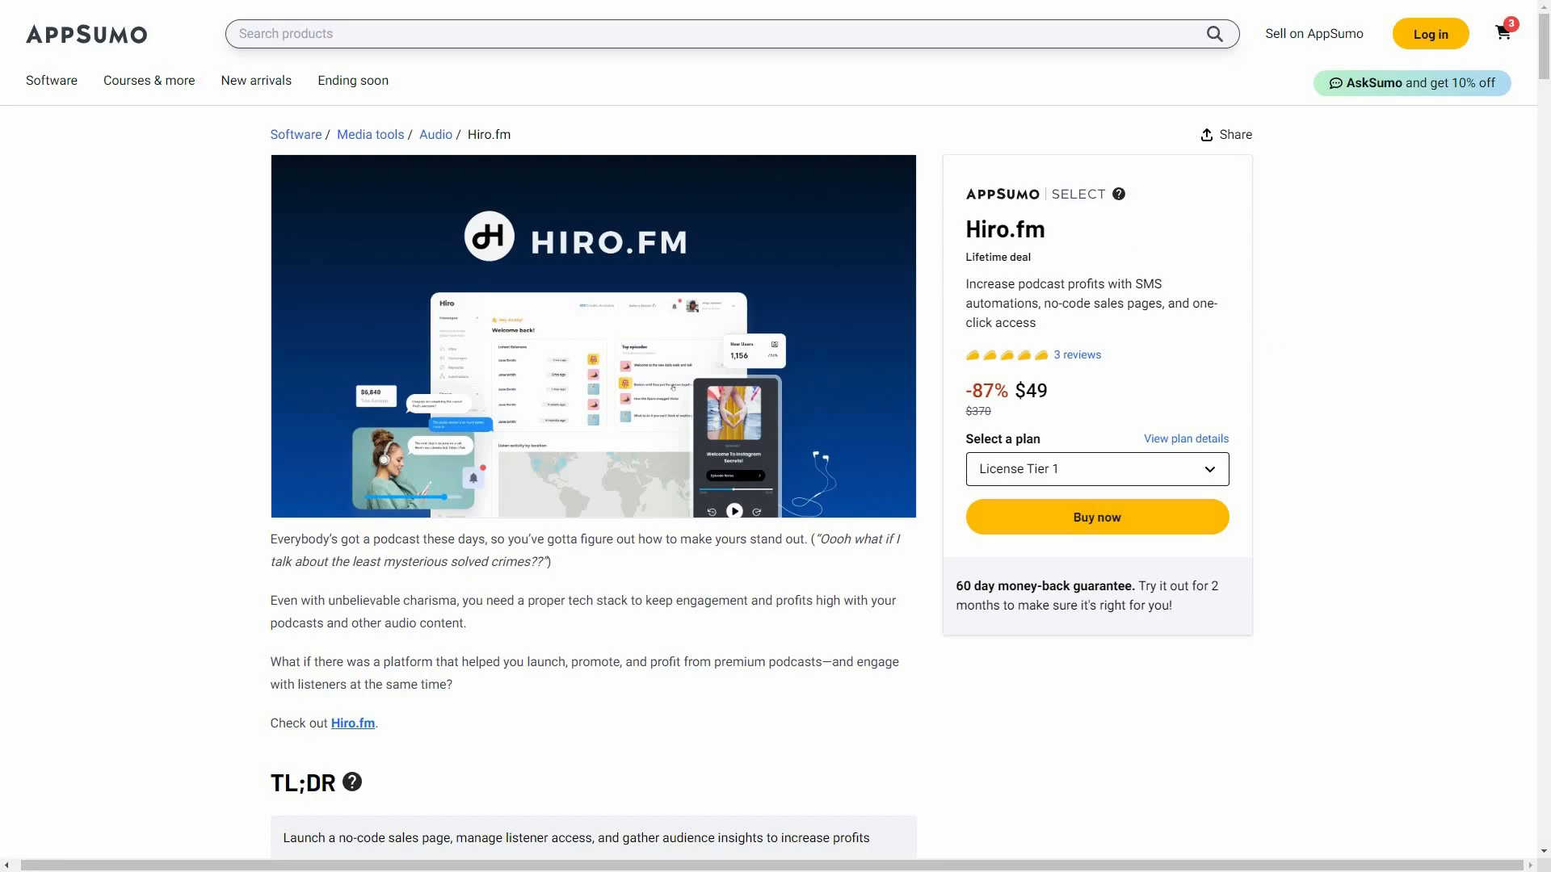
Step: Switch to the Hiro.fm deal page on AppSumo and examine its included features and the License Tier 1 and License Tier 2 plans
scroll(1274, 428, "down", 1)
scroll(1274, 429, "down", 20)
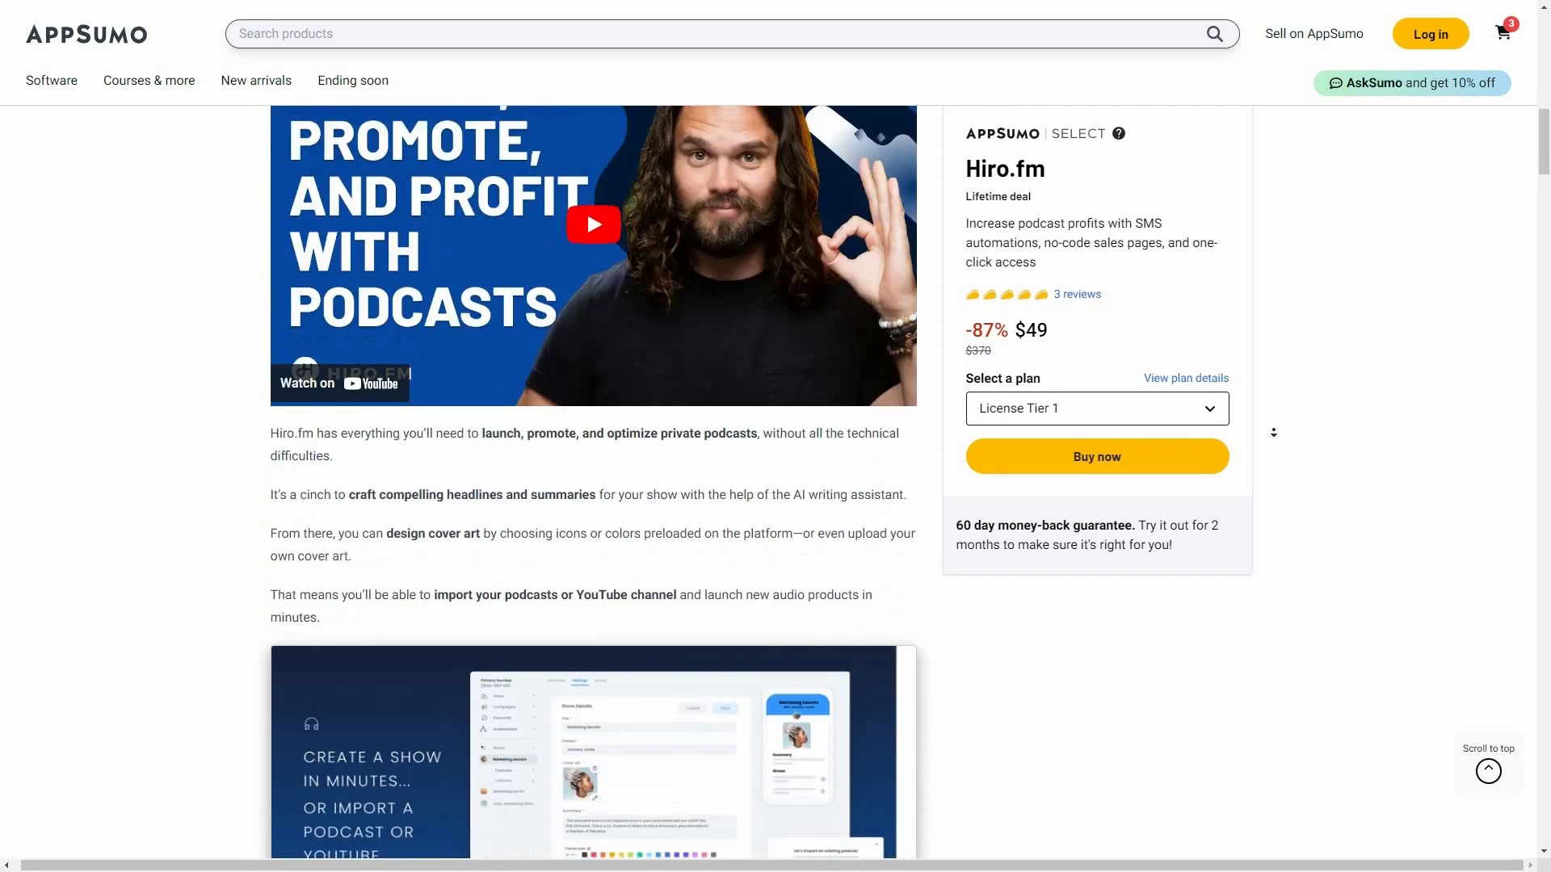
scroll(1274, 432, "down", 20)
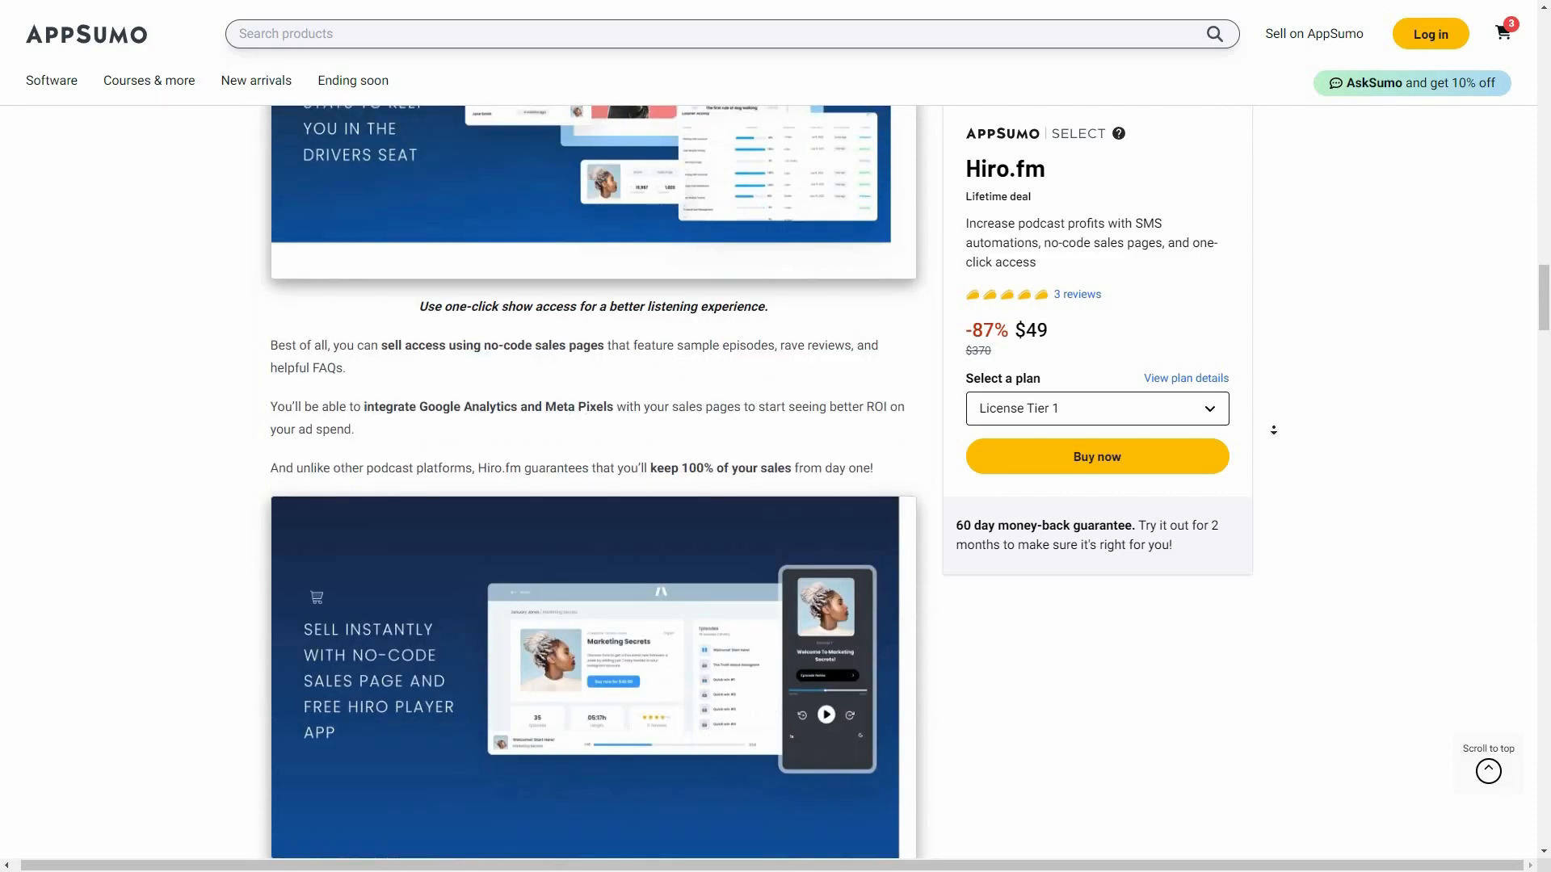
scroll(1278, 434, "down", 20)
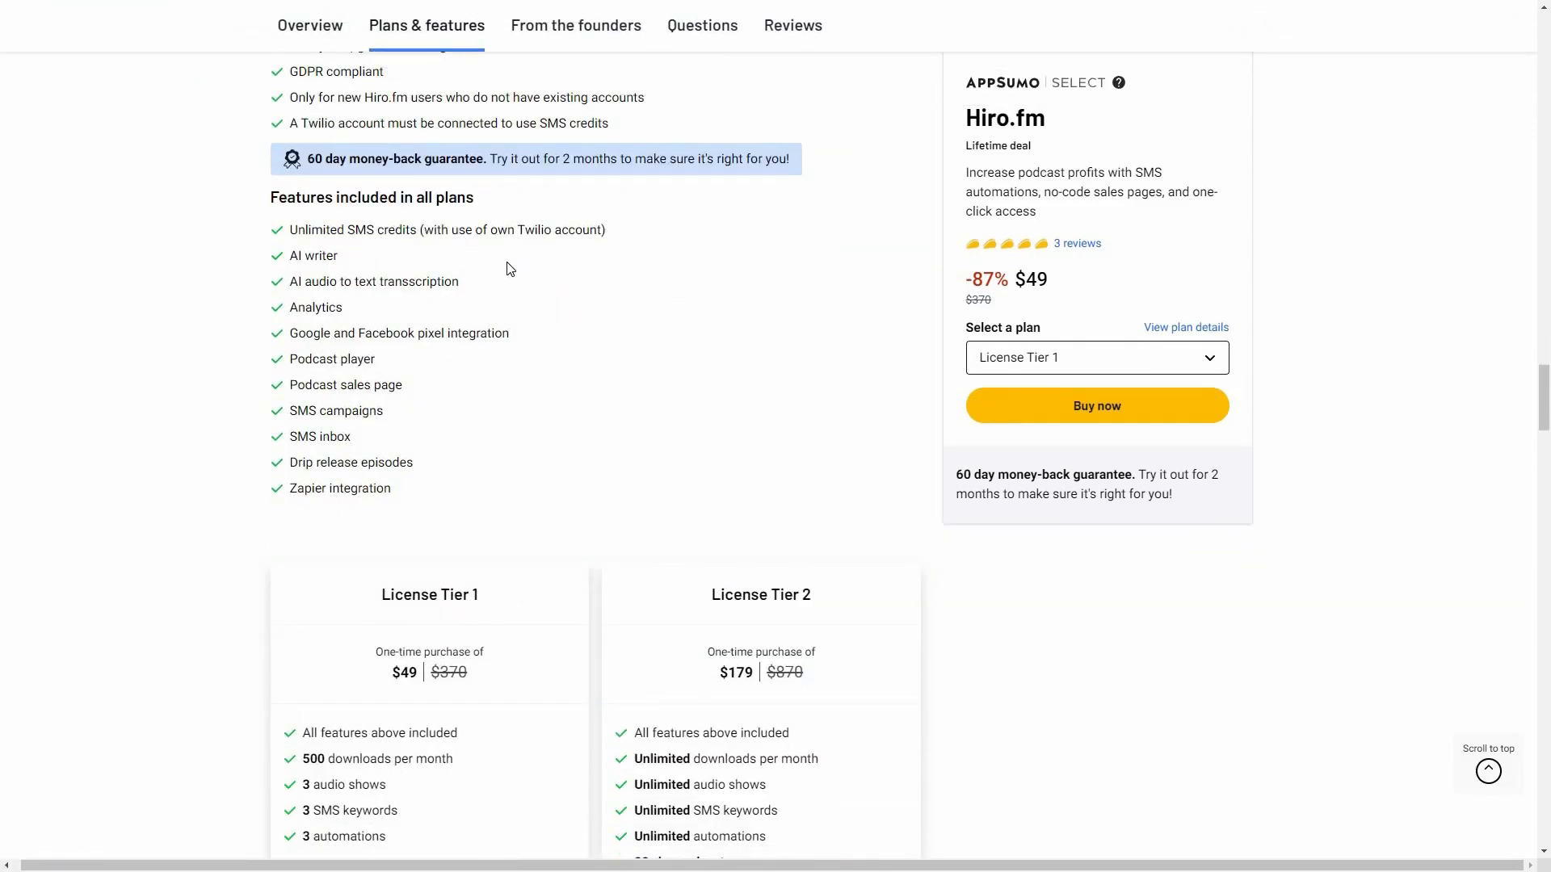
middle_click(1019, 654)
scroll(1018, 703, "down", 2)
middle_click(1007, 652)
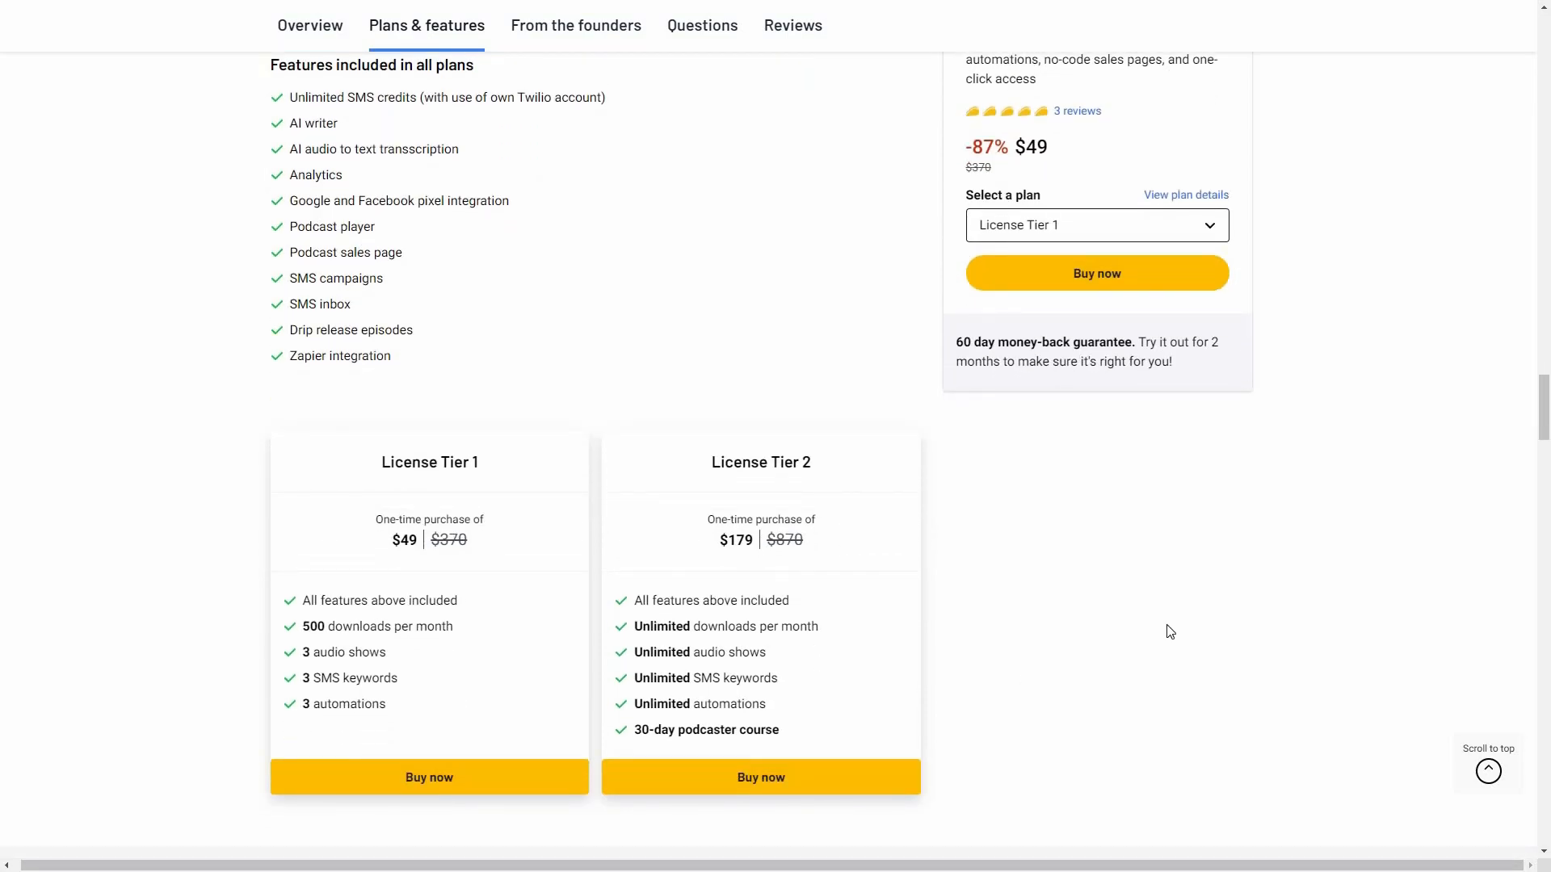
Step: Look back over the Hiro.fm deal terms and conditions and the description of its no-code sales pages
scroll(1343, 589, "up", 2)
scroll(1343, 590, "up", 5)
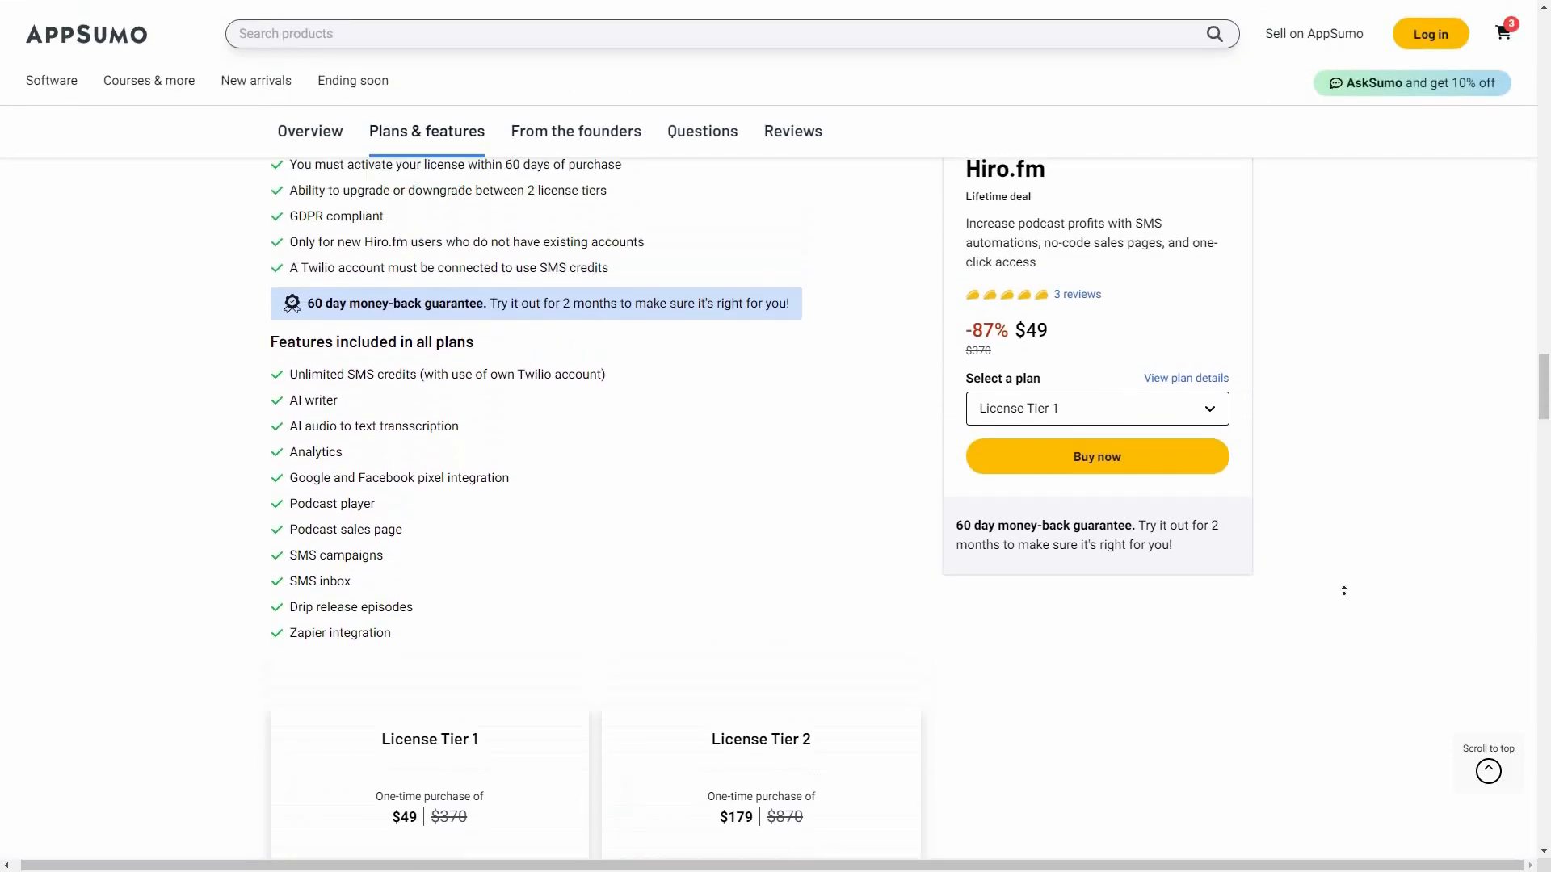
scroll(1343, 593, "up", 5)
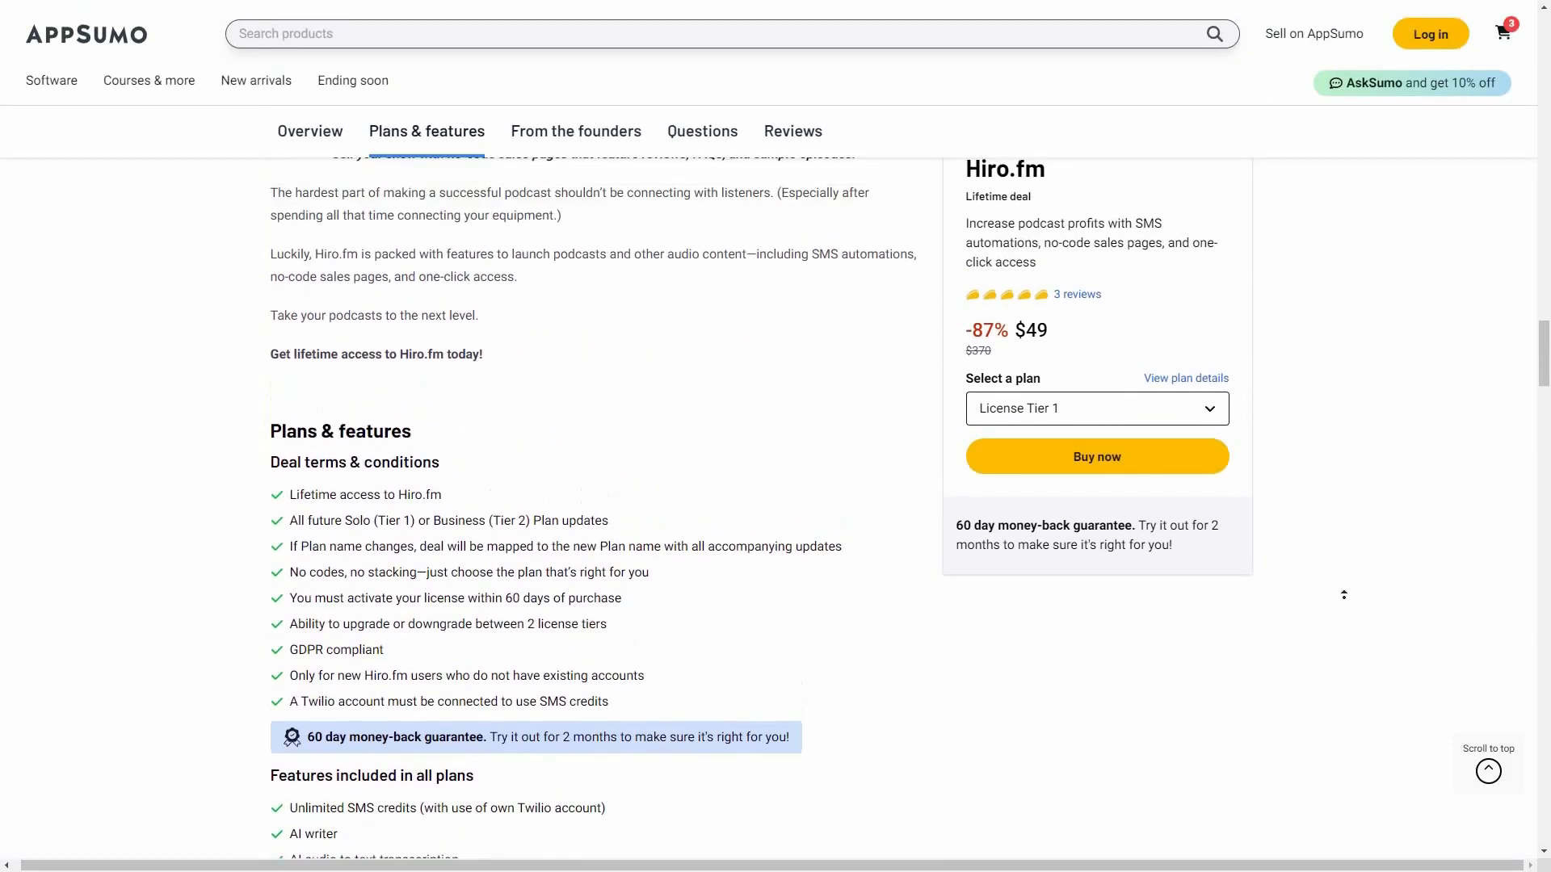
scroll(1343, 595, "up", 4)
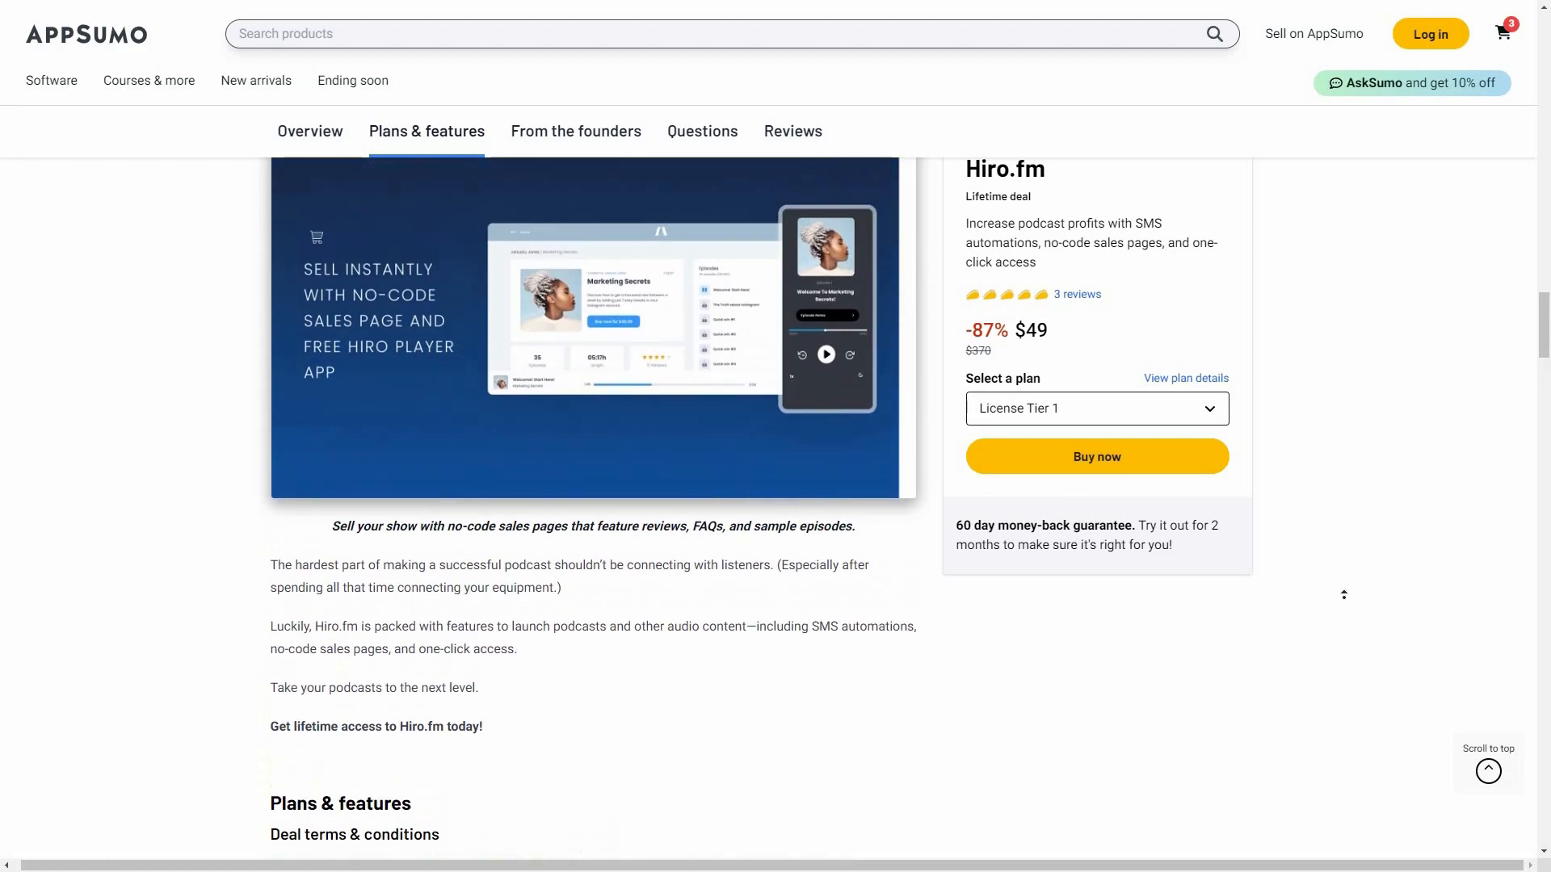
scroll(1343, 595, "up", 3)
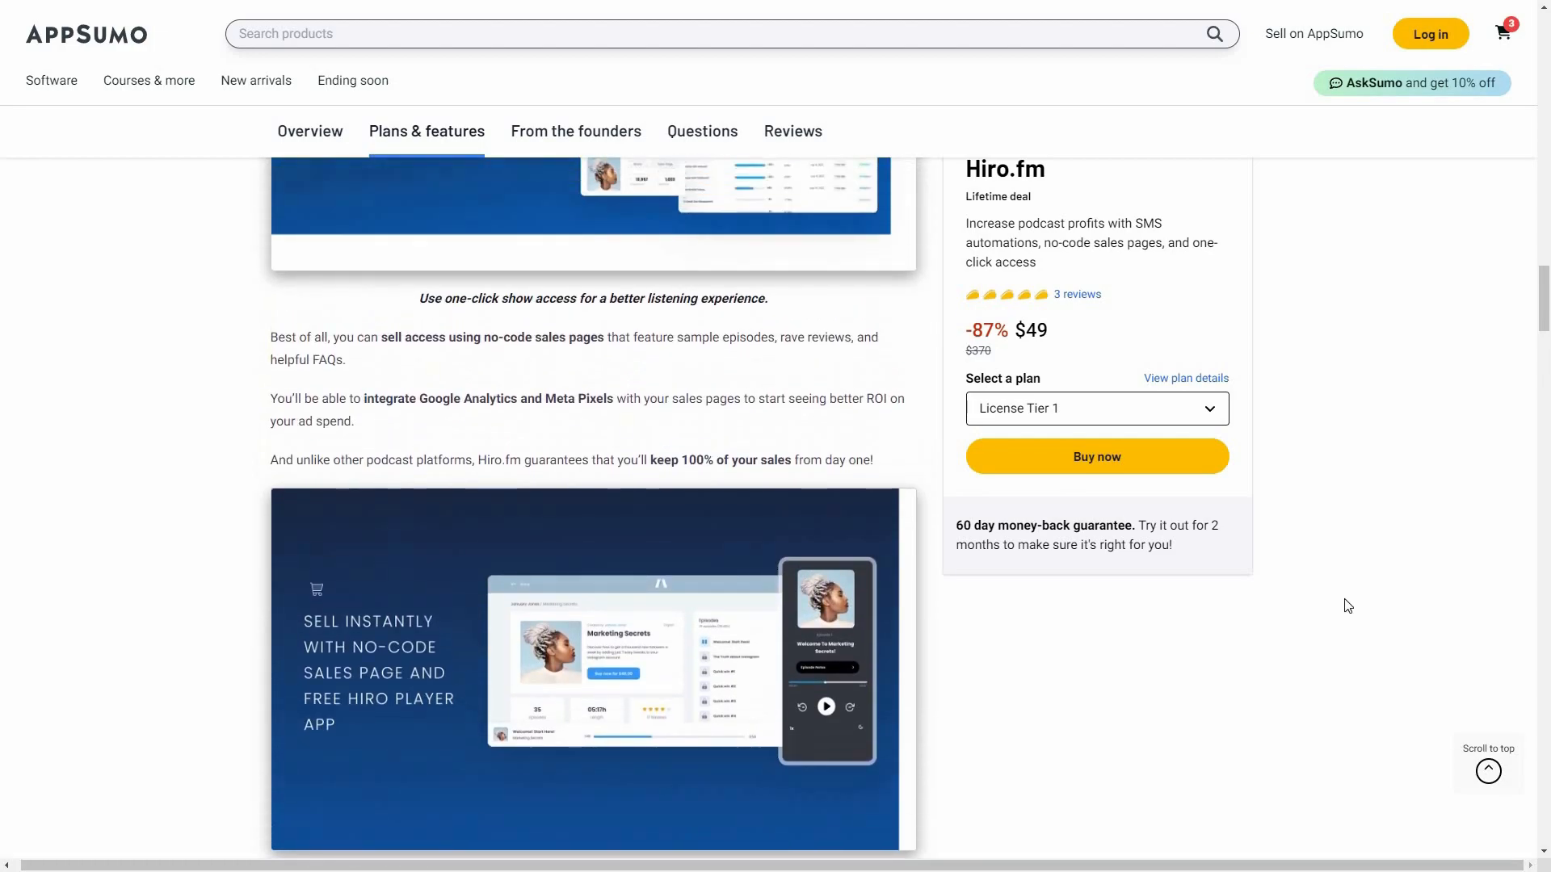